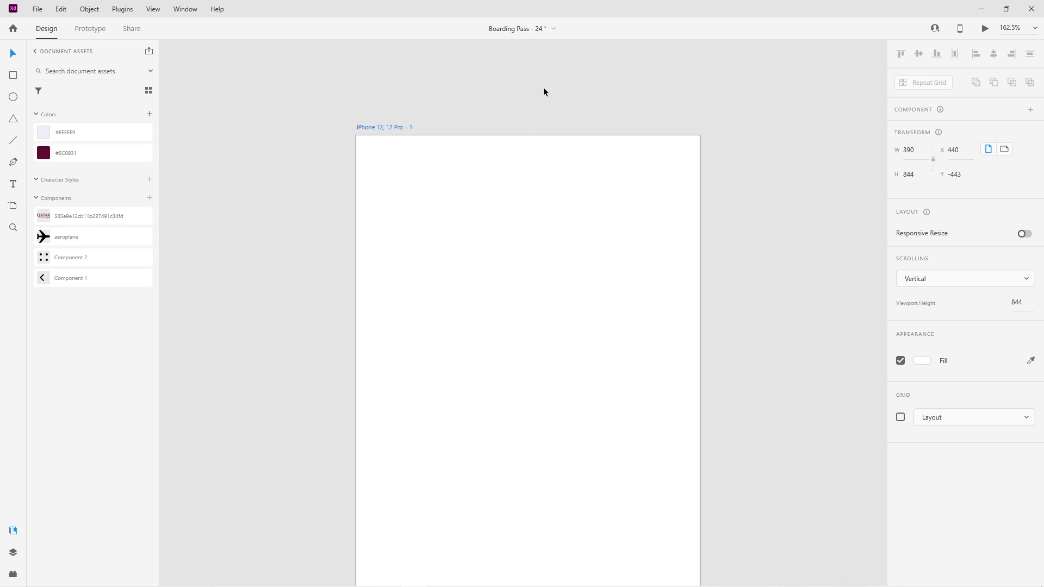
# Step: Fill the iPhone 12, 12 Pro – 1 artboard with the saved maroon colour #5C0931
pyautogui.scroll(-2, 513, 305)
pyautogui.moveTo(539, 416); pyautogui.dragTo(539, 331)
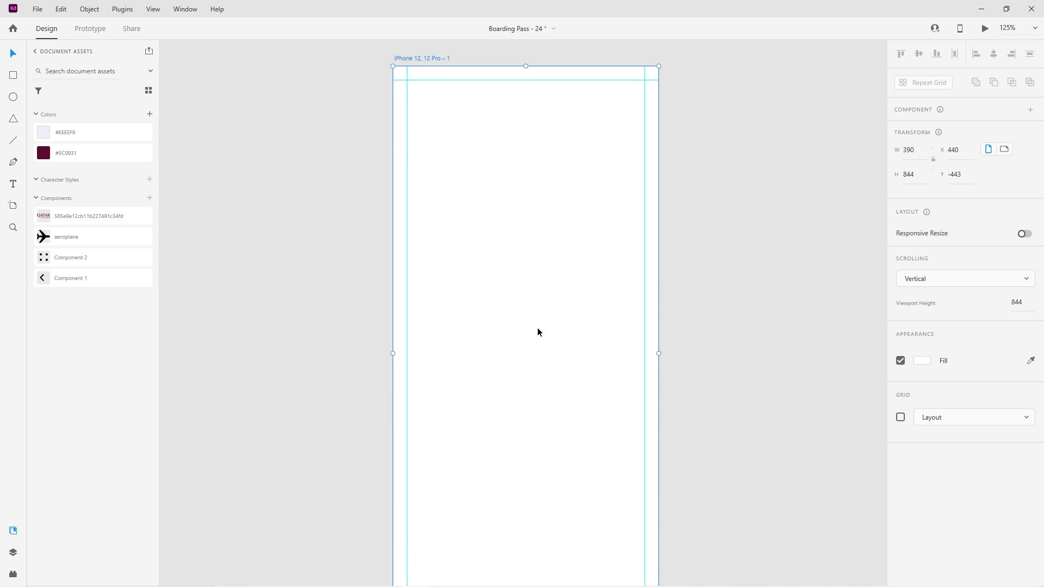
pyautogui.click(45, 157)
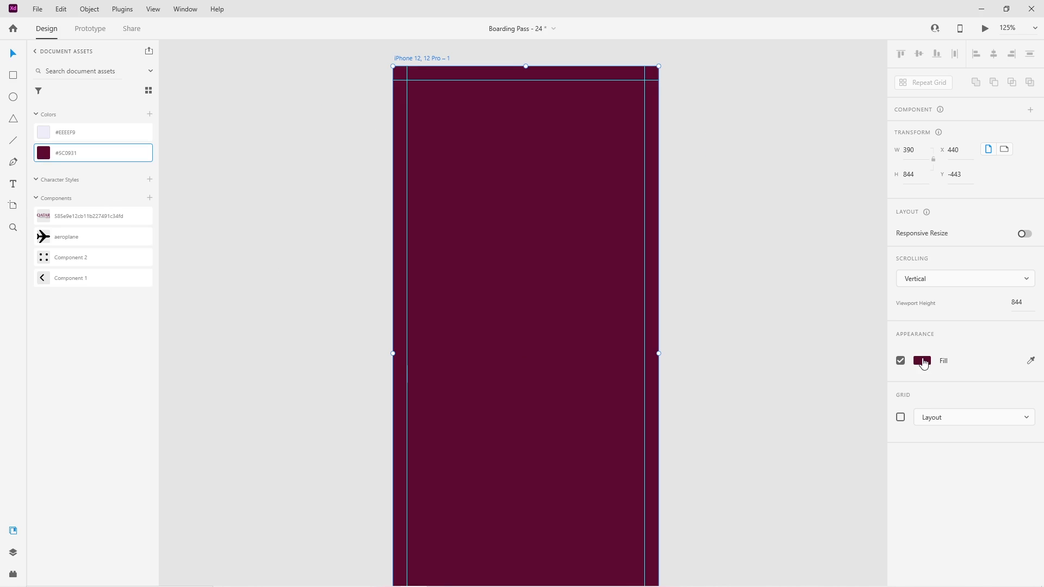
pyautogui.click(922, 362)
pyautogui.click(768, 441)
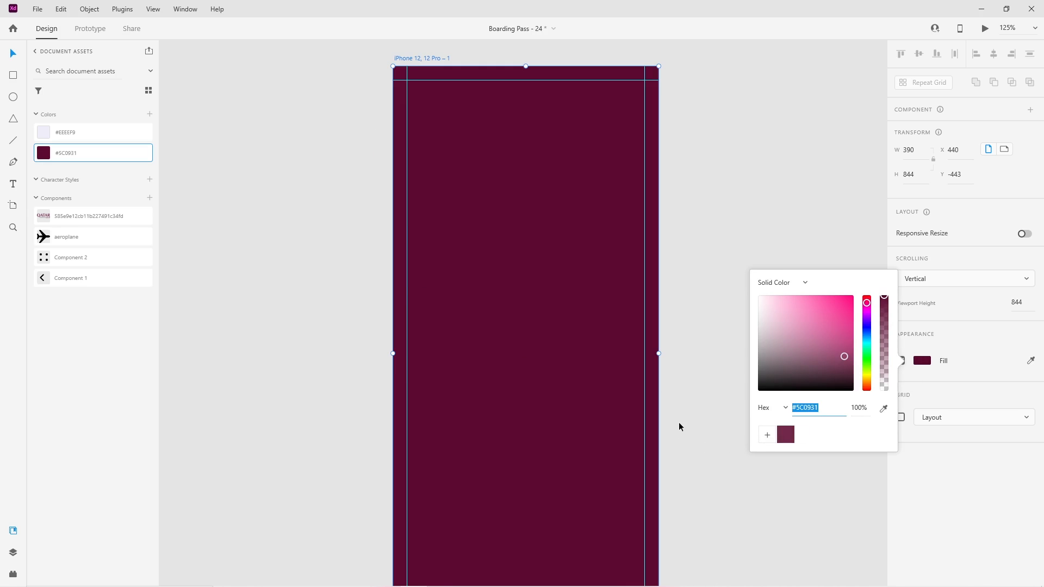
pyautogui.click(678, 422)
pyautogui.scroll(-2, 676, 416)
pyautogui.moveTo(708, 454); pyautogui.dragTo(689, 410)
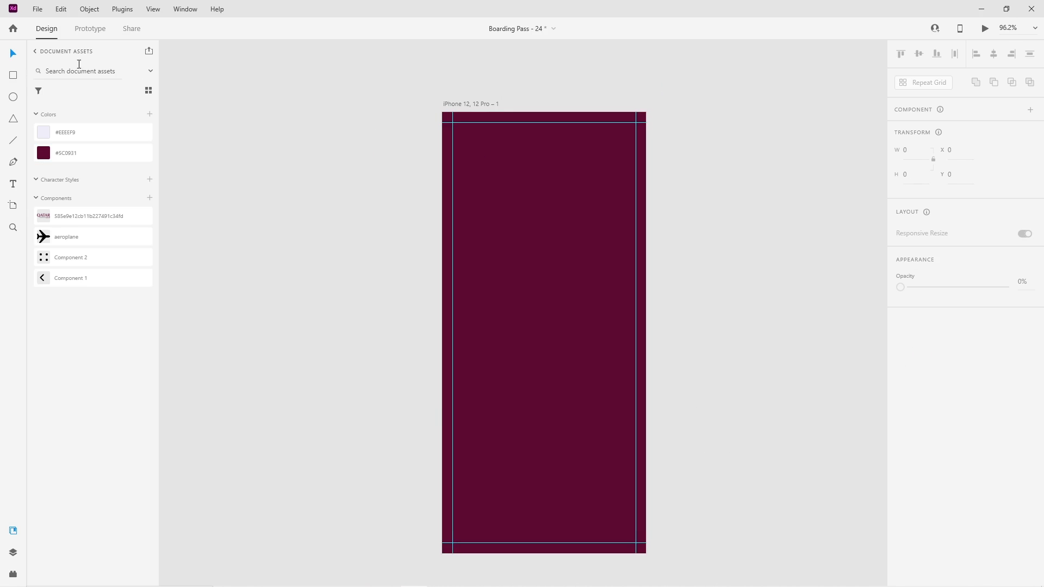
# Step: Draw a full-width 390 × 667 rectangle over the artboard's lower part and set its top-right corner radius to 54
pyautogui.click(13, 76)
pyautogui.moveTo(645, 211); pyautogui.dragTo(442, 553)
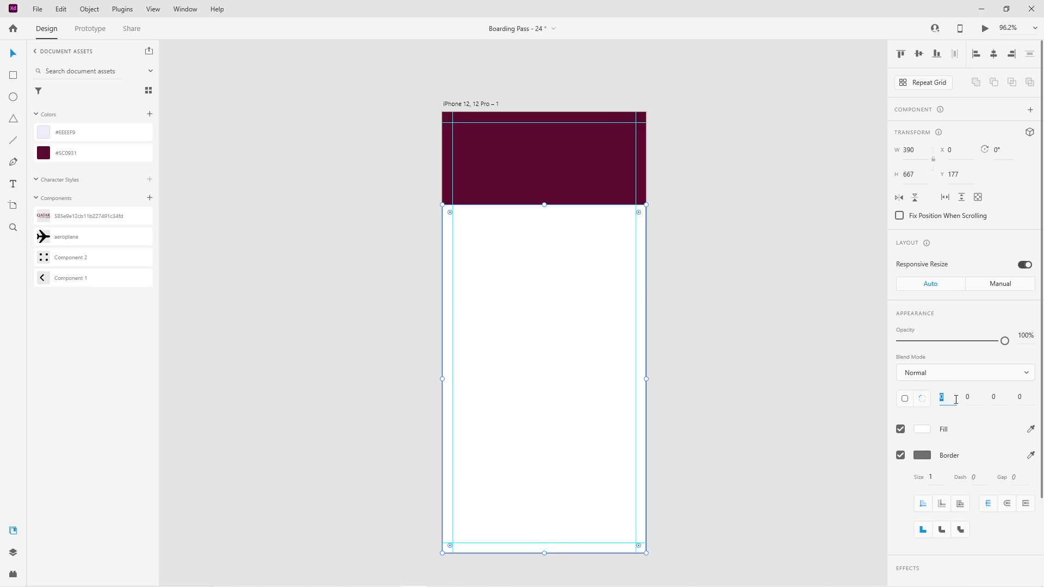
pyautogui.write('4')
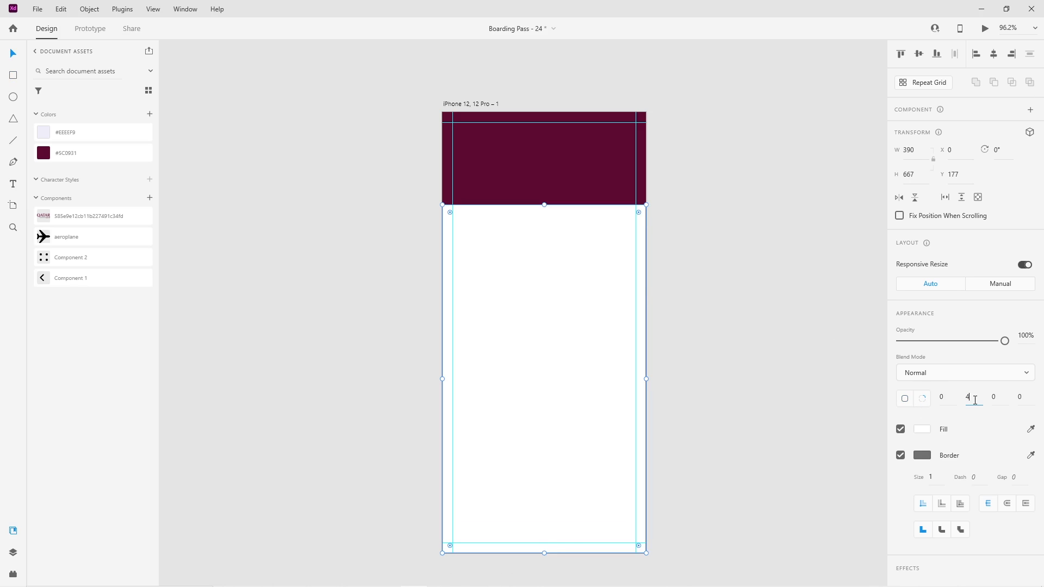
pyautogui.write('0')
pyautogui.press('Return')
pyautogui.moveTo(974, 400); pyautogui.dragTo(962, 405)
pyautogui.write('54')
pyautogui.press('Return')
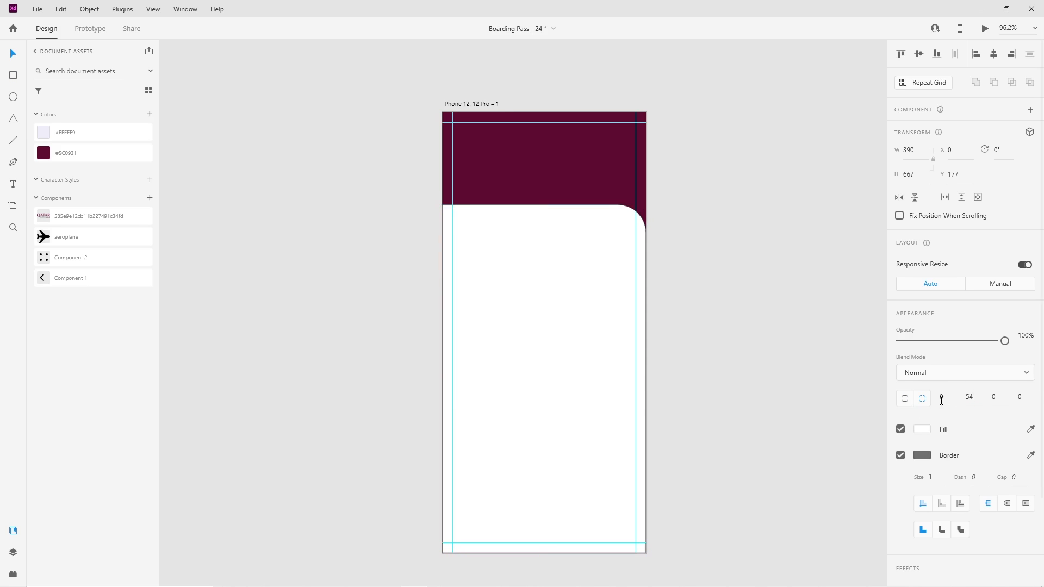
# Step: Remove the border from the white rectangle
pyautogui.click(693, 240)
pyautogui.click(556, 317)
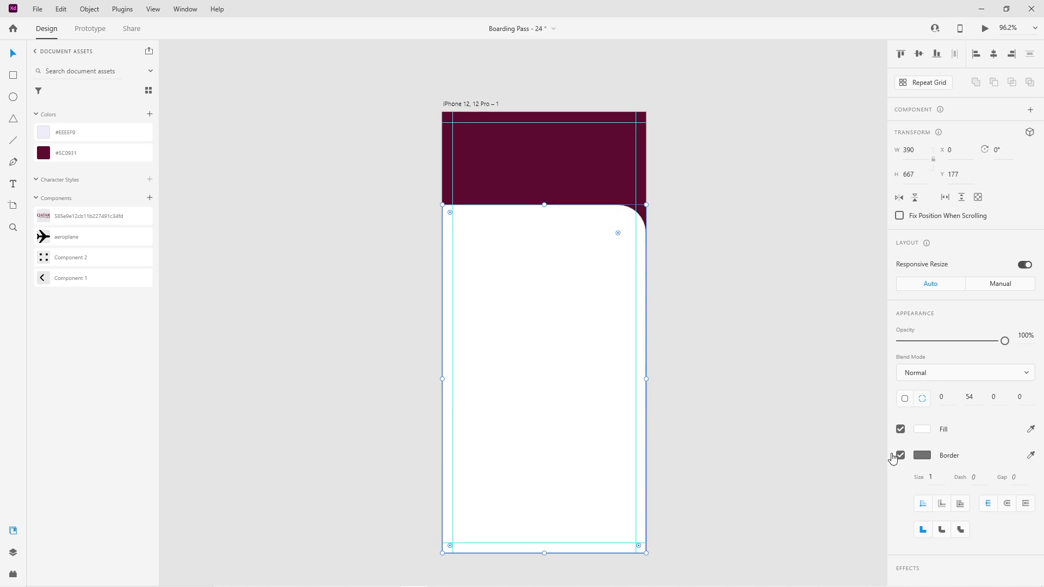
pyautogui.click(900, 457)
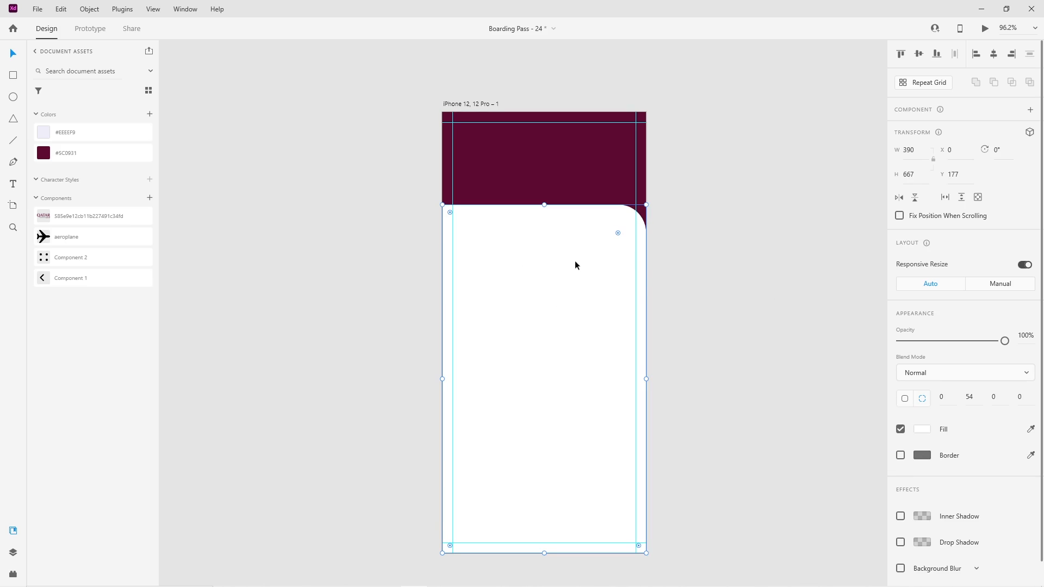
# Step: Add a horizontal guide across the upper part of the white rectangle and extend the rectangle's top edge upward to a height of about 682
pyautogui.scroll(1, 706, 254)
pyautogui.scroll(2, 529, 204)
pyautogui.scroll(2, 530, 204)
pyautogui.doubleClick(351, 282)
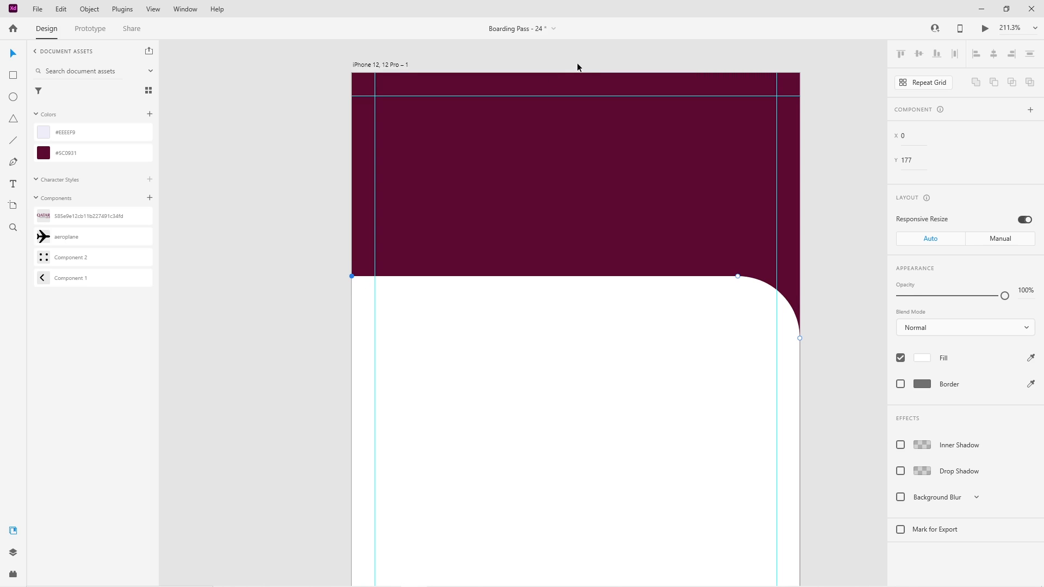
pyautogui.moveTo(582, 68); pyautogui.dragTo(617, 315)
pyautogui.click(545, 363)
pyautogui.moveTo(575, 276); pyautogui.dragTo(574, 258)
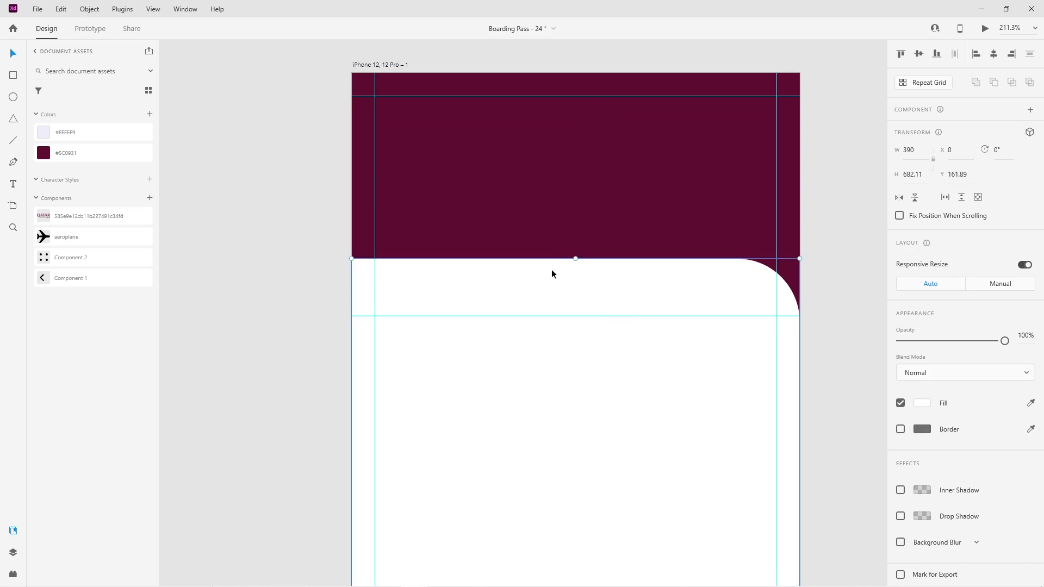
# Step: Raise the white shape's top-left anchor point to Y 121.89 so its upper edge slopes down towards the rounded corner
pyautogui.click(314, 289)
pyautogui.moveTo(314, 282); pyautogui.dragTo(287, 301)
pyautogui.doubleClick(371, 297)
pyautogui.click(326, 279)
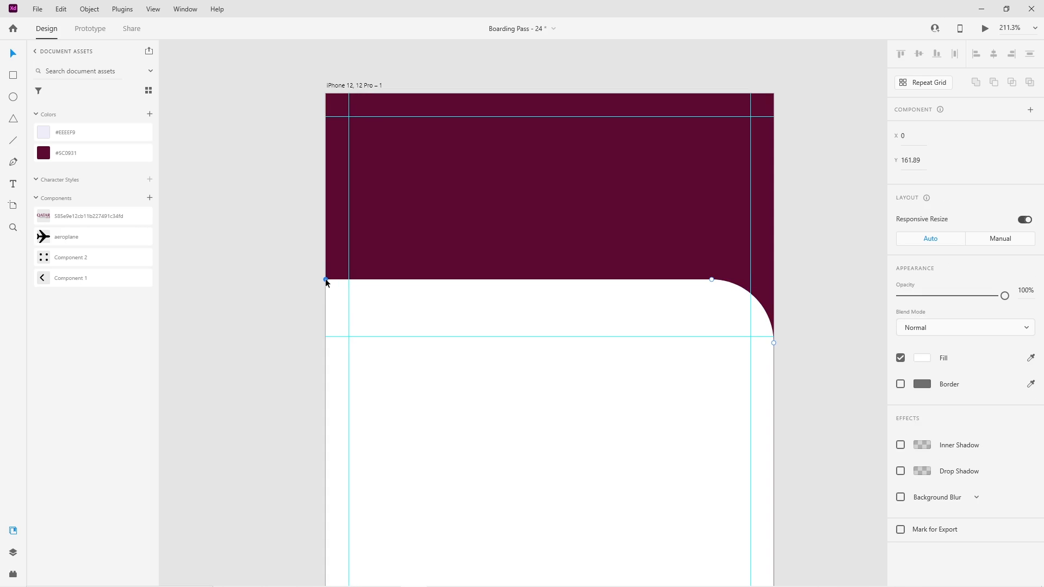
pyautogui.hotkey('shift', 'Up')
pyautogui.hotkey('shift', 'Up')
pyautogui.hotkey('shift', 'Up')
pyautogui.hotkey('shift', 'Up')
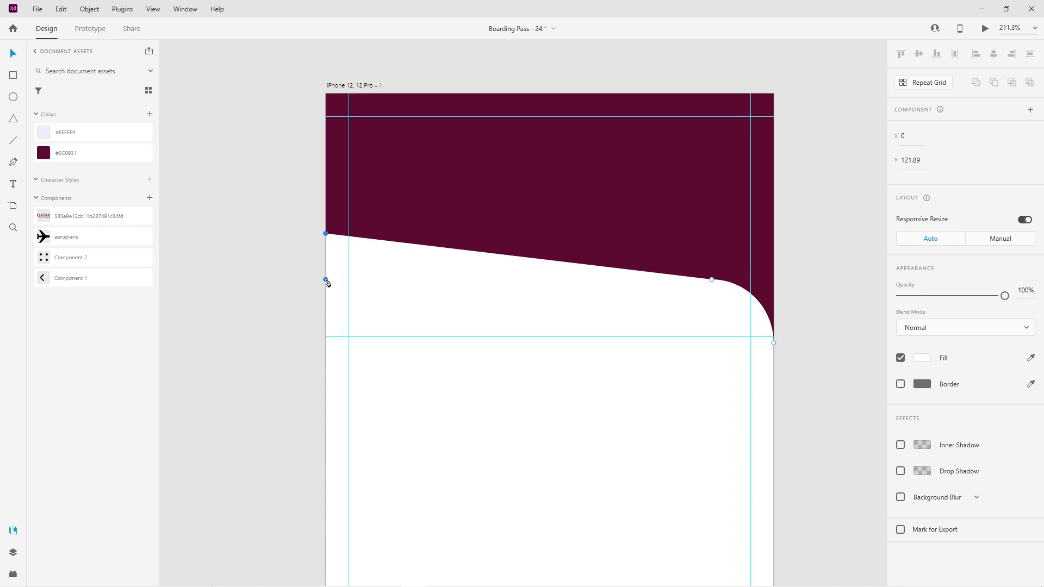
pyautogui.press('Escape')
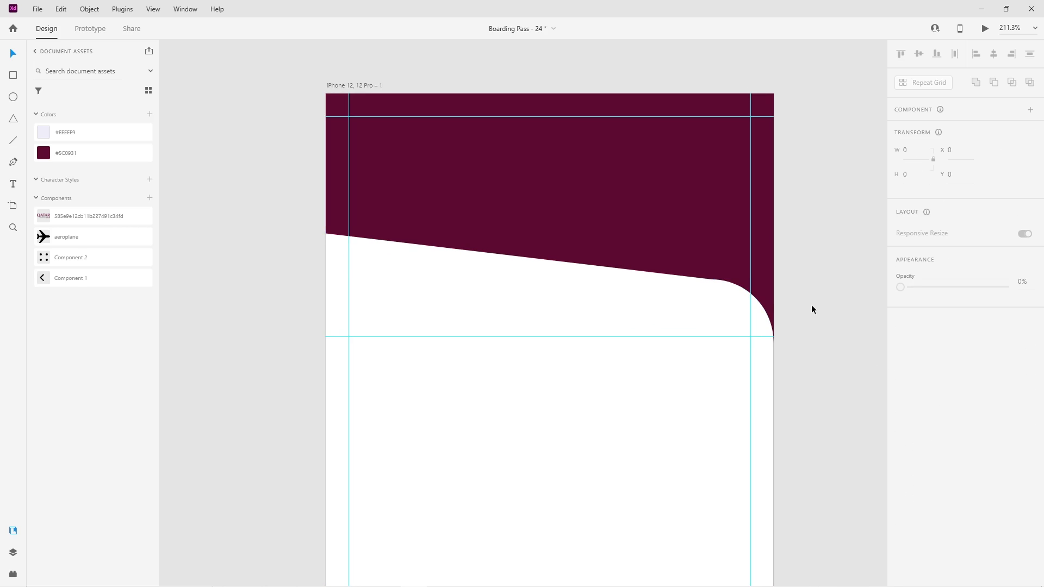
# Step: Smooth the white shape's rounded corner by angling its upper curve handle along the slope and lengthening the side handle up to about Y 180
pyautogui.scroll(5, 811, 304)
pyautogui.doubleClick(562, 250)
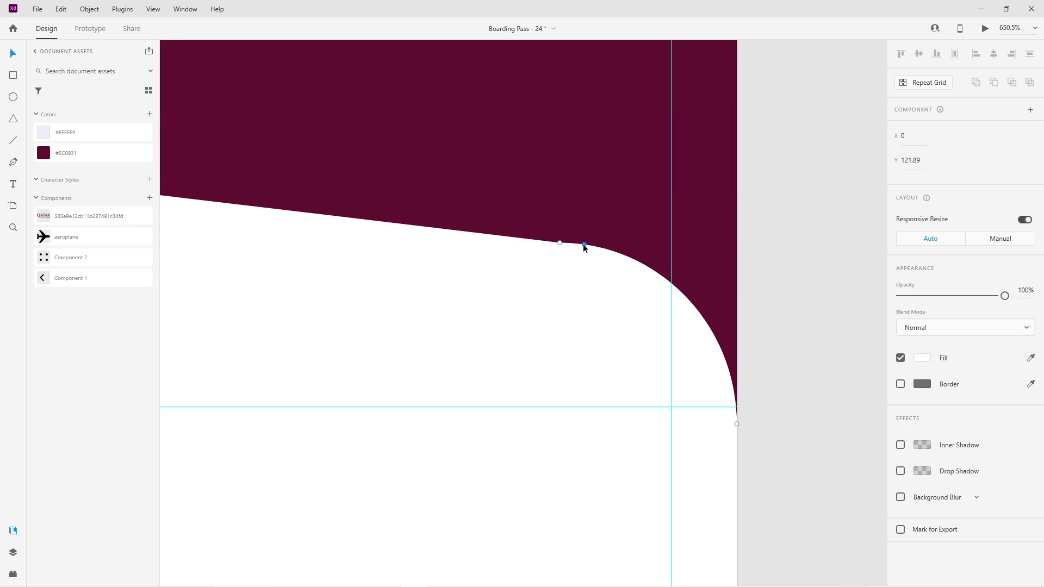
pyautogui.scroll(3, 566, 245)
pyautogui.click(543, 242)
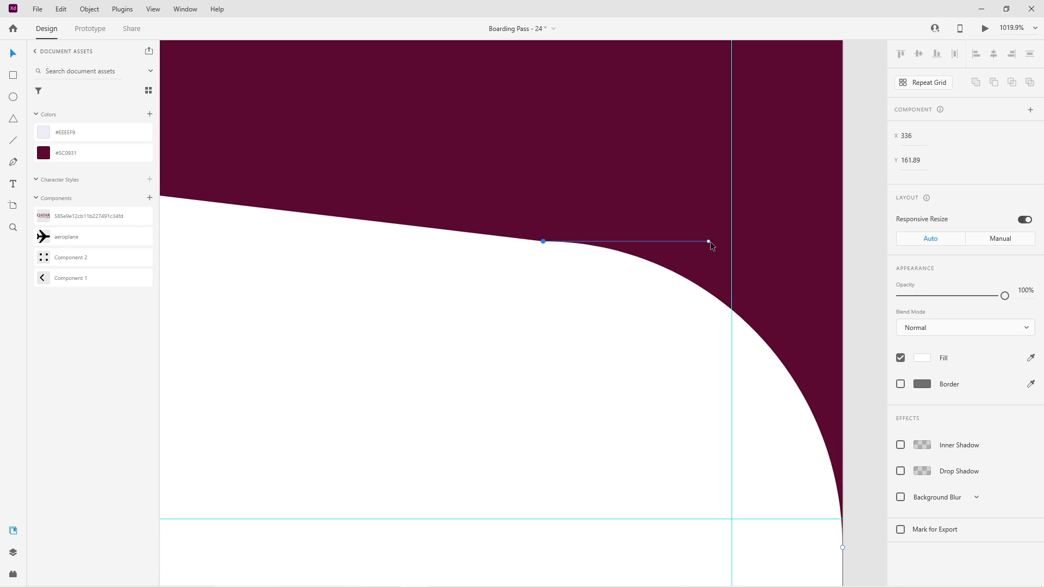
pyautogui.moveTo(709, 242); pyautogui.dragTo(714, 268)
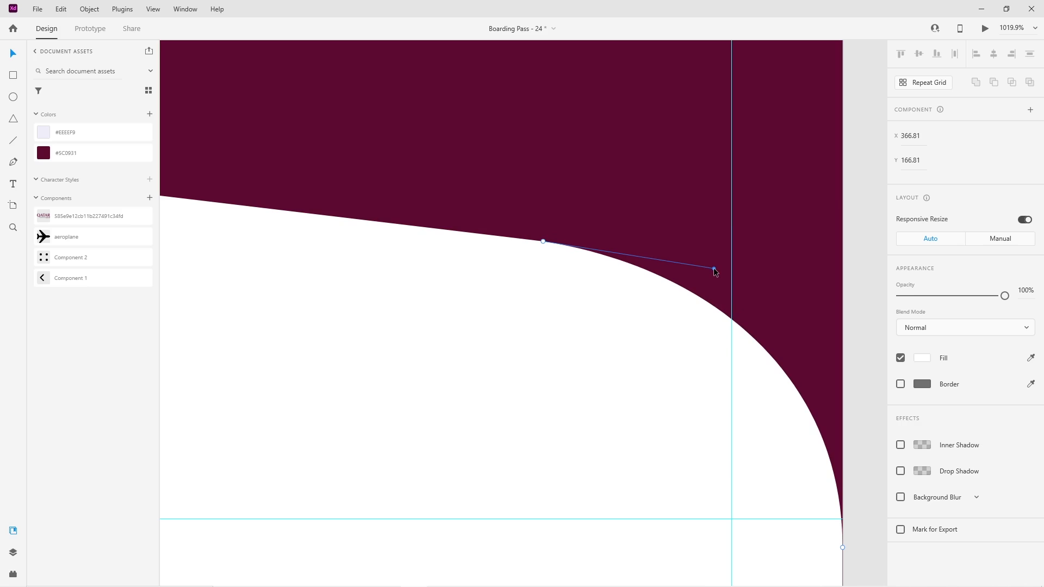
pyautogui.moveTo(788, 452); pyautogui.dragTo(737, 394)
pyautogui.click(791, 490)
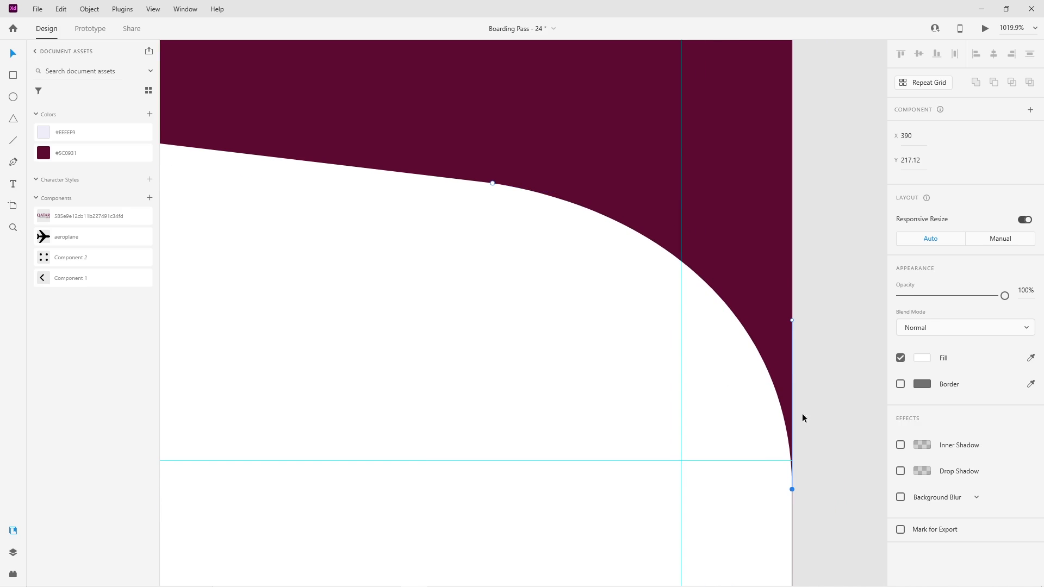
pyautogui.moveTo(792, 316); pyautogui.dragTo(792, 287)
pyautogui.scroll(-5, 799, 437)
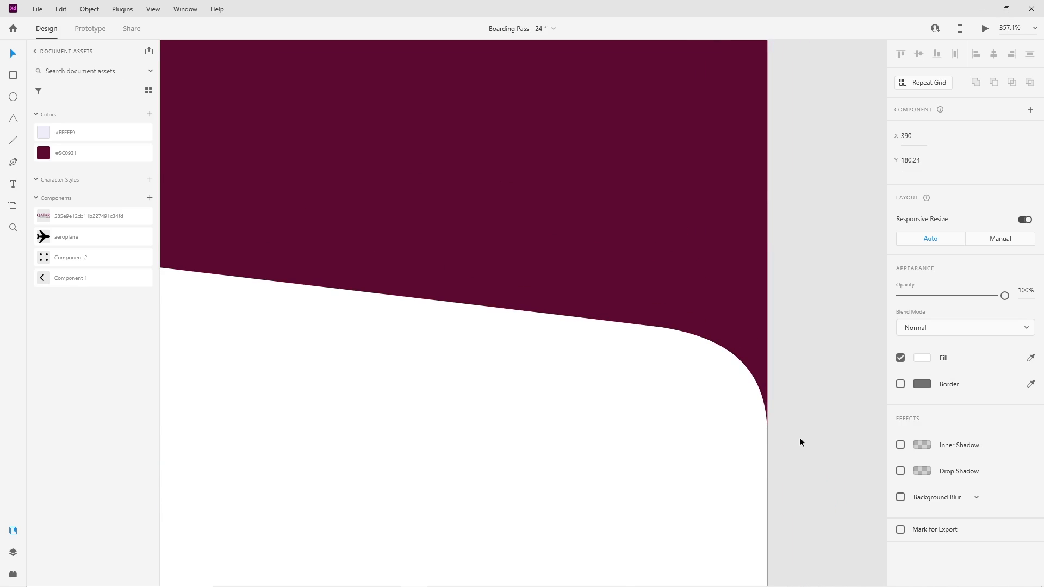
pyautogui.press('Escape')
pyautogui.scroll(-5, 795, 435)
pyautogui.scroll(-5, 746, 394)
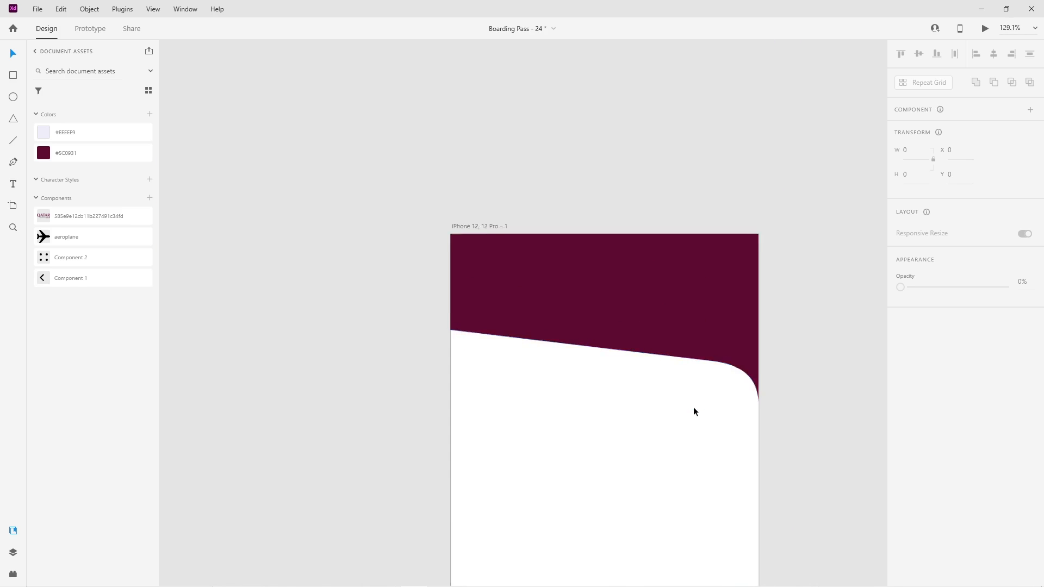
# Step: Duplicate the white shape beside the artboard and delete the copy's other anchor points so only the curved corner sliver remains
pyautogui.moveTo(555, 384); pyautogui.dragTo(730, 379)
pyautogui.doubleClick(700, 476)
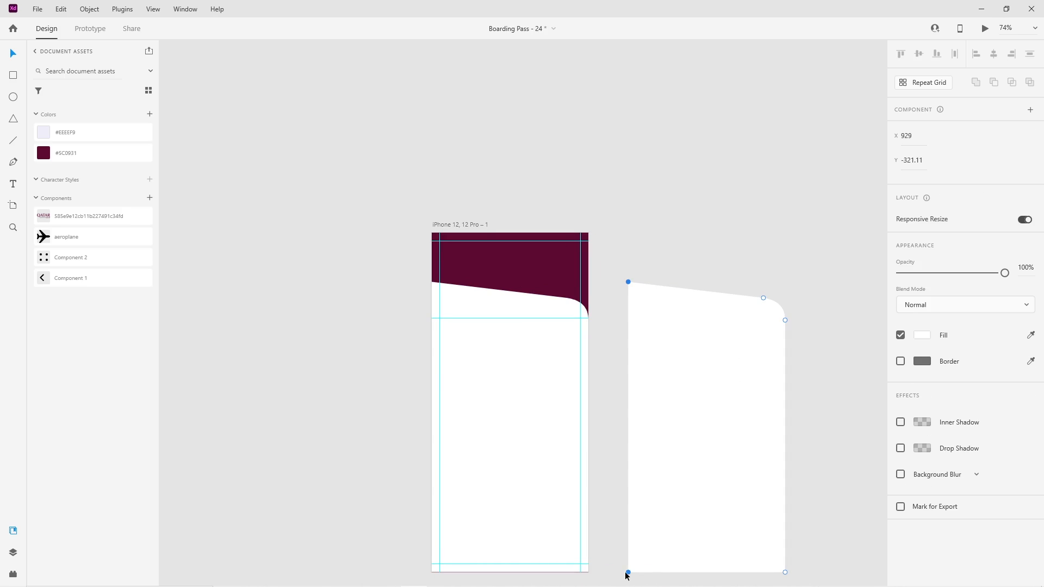
pyautogui.press('Delete')
pyautogui.press('Delete')
pyautogui.press('Delete')
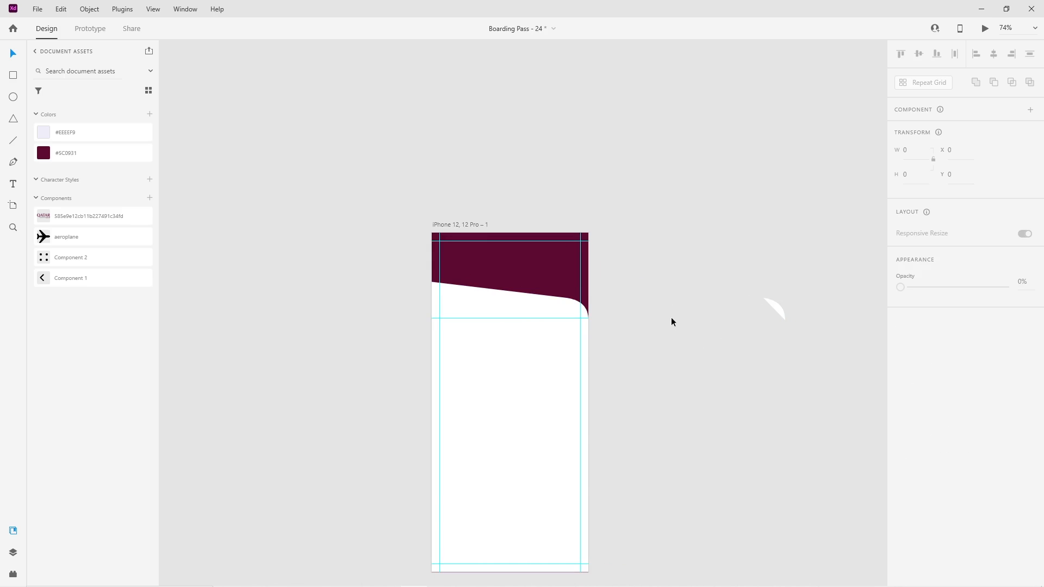
# Step: Rotate the curved sliver 180° and place it against the artboard's left edge at X 0, Y 73.89, meeting the white slope
pyautogui.scroll(3, 672, 322)
pyautogui.moveTo(806, 303); pyautogui.dragTo(397, 266)
pyautogui.scroll(4, 342, 254)
pyautogui.scroll(4, 341, 254)
pyautogui.moveTo(577, 255); pyautogui.dragTo(371, 471)
pyautogui.moveTo(498, 329); pyautogui.dragTo(438, 321)
pyautogui.scroll(5, 438, 322)
pyautogui.moveTo(481, 360); pyautogui.dragTo(472, 277)
pyautogui.scroll(-3, 473, 277)
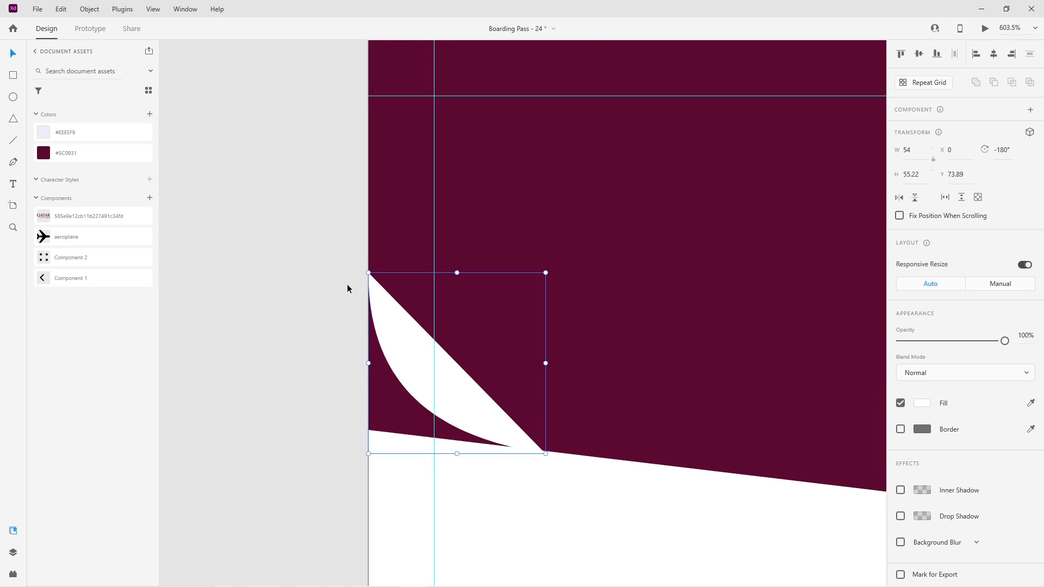
# Step: Add an anchor point on the sliver's straight edge with the Pen tool and reshape it to fill the corner below the curve
pyautogui.scroll(3, 380, 280)
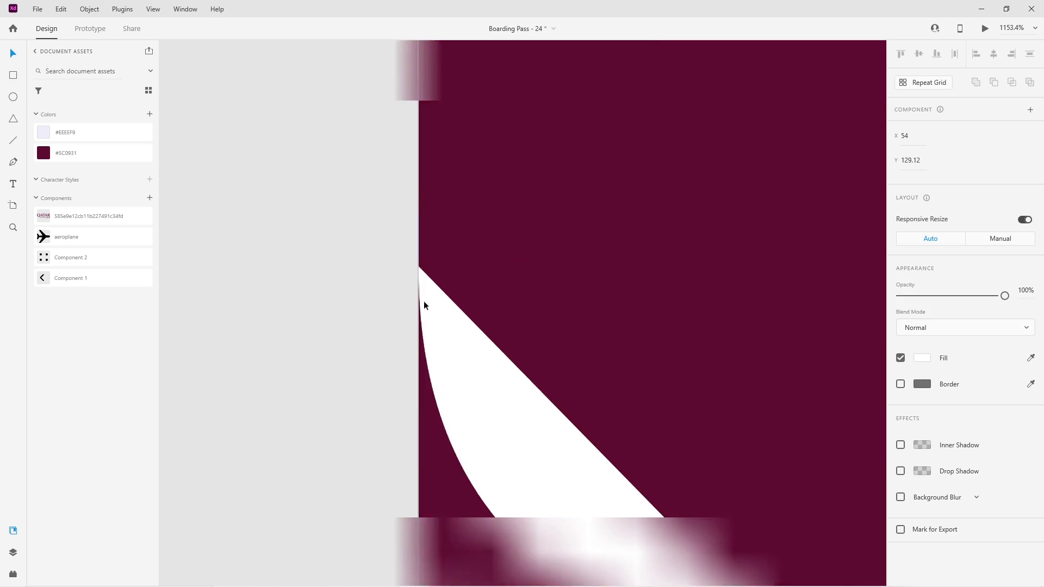
pyautogui.scroll(-4, 423, 301)
pyautogui.scroll(3, 442, 336)
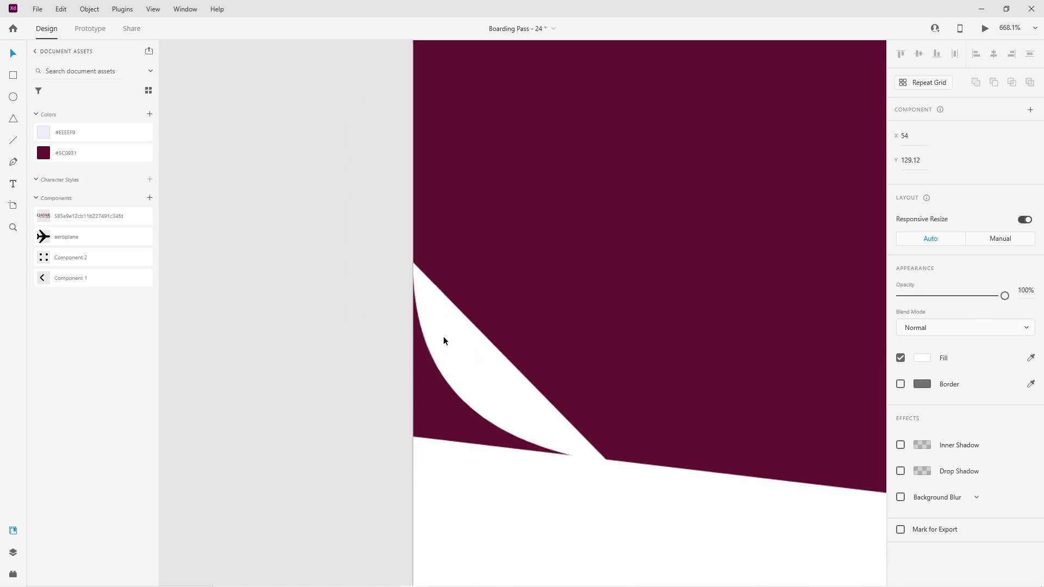
pyautogui.click(13, 162)
pyautogui.doubleClick(636, 487)
pyautogui.moveTo(407, 249); pyautogui.dragTo(407, 473)
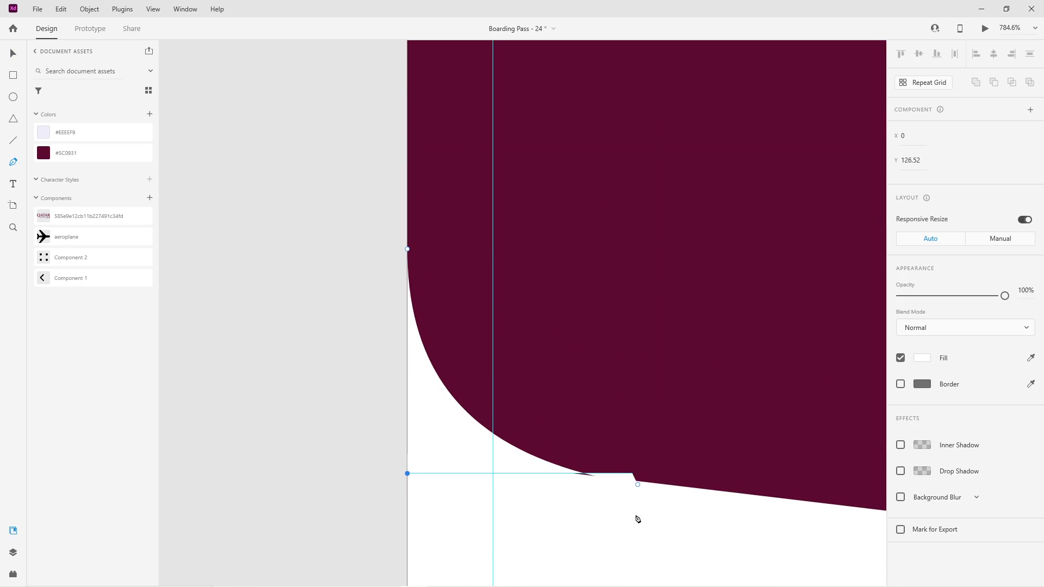
pyautogui.moveTo(643, 517); pyautogui.dragTo(638, 521)
pyautogui.click(638, 484)
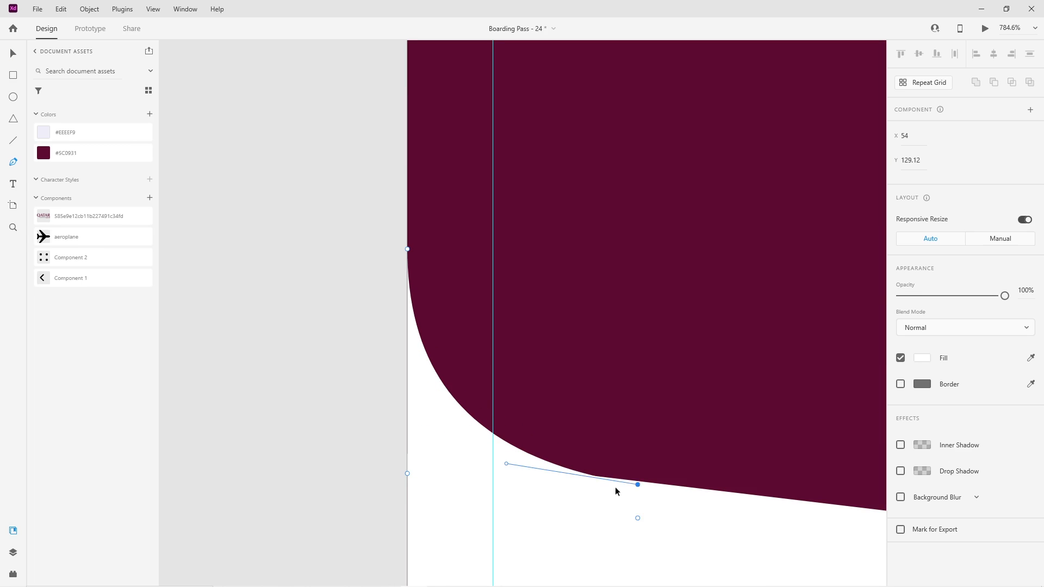
pyautogui.scroll(-5, 613, 486)
pyautogui.click(368, 285)
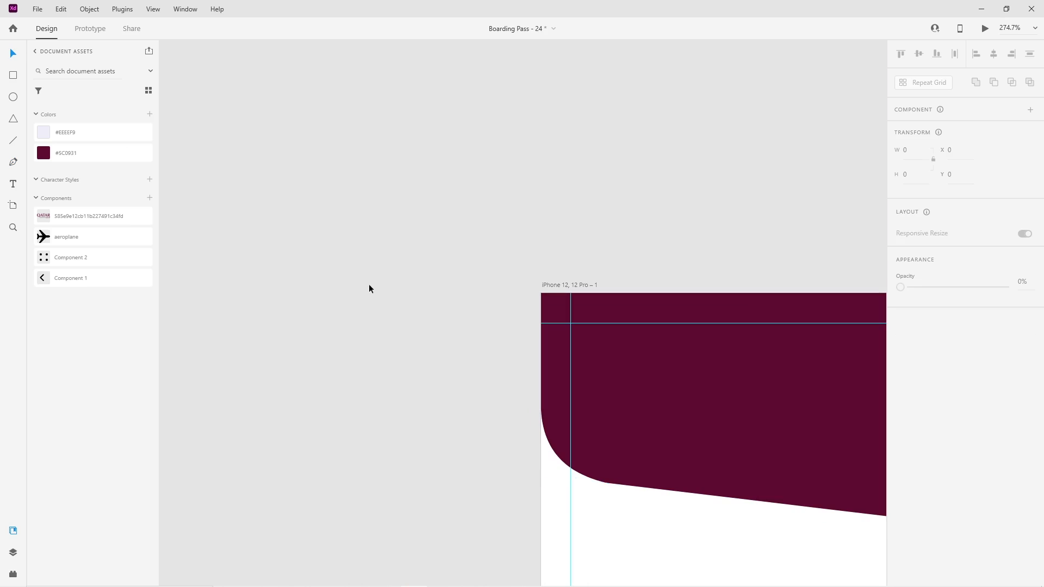
# Step: Select the corner piece and the white panel and merge them into one shape with the Add operation
pyautogui.scroll(-4, 370, 284)
pyautogui.moveTo(435, 377); pyautogui.dragTo(395, 233)
pyautogui.click(415, 225)
pyautogui.click(503, 342)
pyautogui.click(974, 84)
pyautogui.click(711, 269)
pyautogui.scroll(-1, 507, 294)
pyautogui.moveTo(560, 416)
pyautogui.mouseDown()
pyautogui.moveTo(554, 333)
pyautogui.moveTo(575, 427)
pyautogui.mouseUp()
pyautogui.scroll(1, 567, 424)
pyautogui.scroll(5, 511, 117)
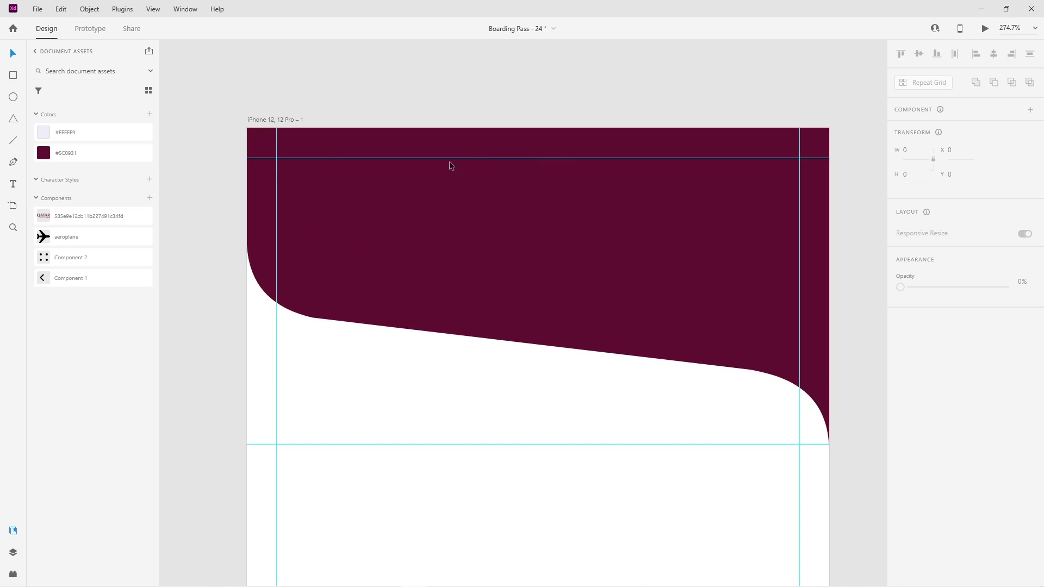
# Step: Place instances of Component 1 and Component 2 beside the artboard and move the back arrow into the maroon header's upper-left corner
pyautogui.moveTo(41, 276); pyautogui.dragTo(183, 281)
pyautogui.moveTo(49, 257); pyautogui.dragTo(212, 293)
pyautogui.click(188, 359)
pyautogui.moveTo(204, 237); pyautogui.dragTo(284, 173)
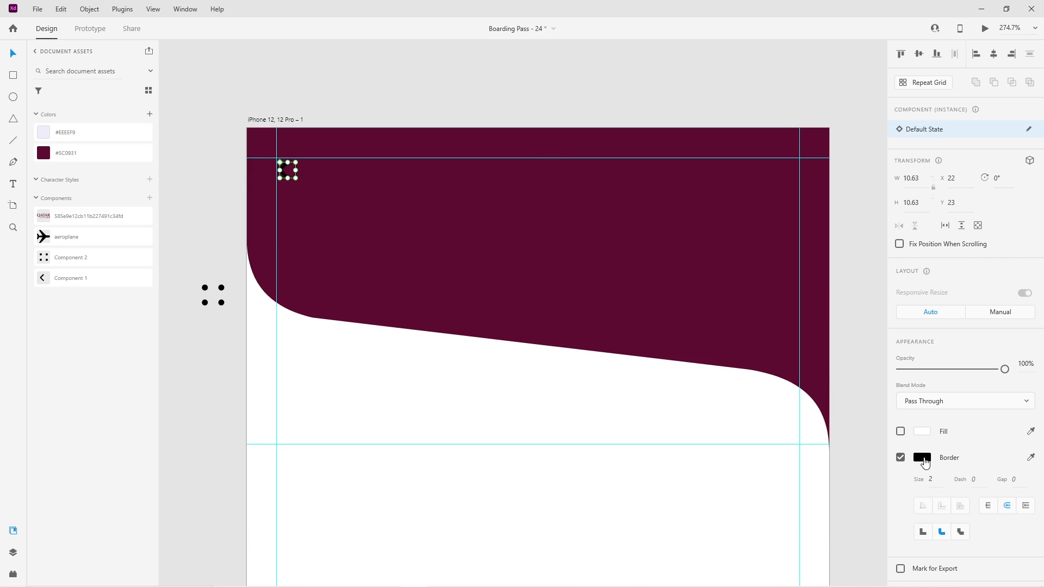
# Step: Change the back arrow's border colour to white
pyautogui.click(924, 458)
pyautogui.moveTo(835, 459); pyautogui.dragTo(716, 327)
pyautogui.click(231, 299)
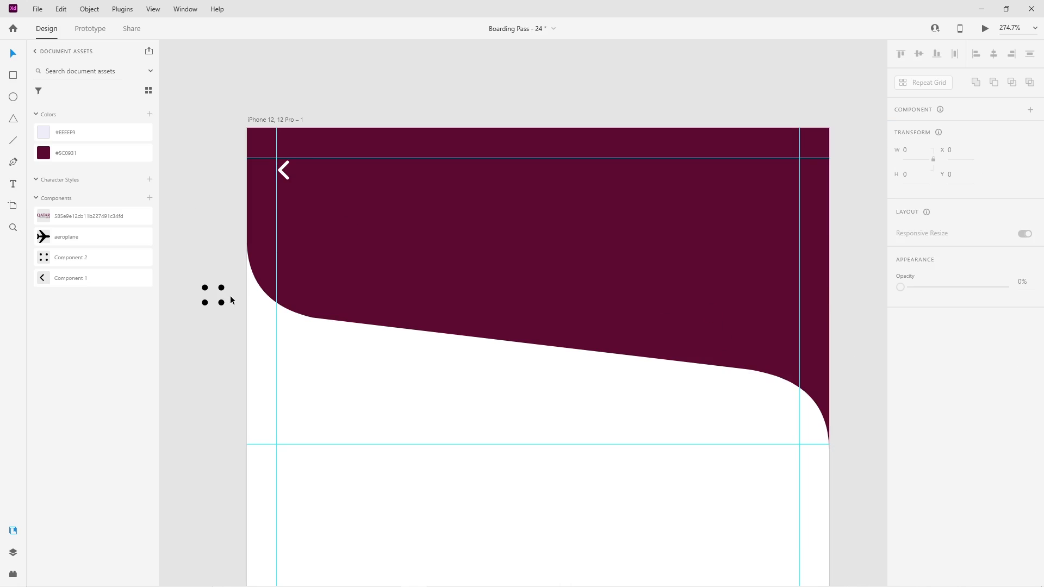
# Step: Move the four-dot icon to the header's upper-right corner at X 355, Y 20 and set its fill to #FFFFFF
pyautogui.moveTo(222, 305); pyautogui.dragTo(795, 178)
pyautogui.scroll(5, 851, 134)
pyautogui.moveTo(599, 274); pyautogui.dragTo(597, 265)
pyautogui.click(924, 433)
pyautogui.moveTo(801, 393); pyautogui.dragTo(755, 260)
pyautogui.scroll(-5, 754, 261)
pyautogui.scroll(-3, 540, 305)
# Step: Align the back arrow with the left and top margin guides at X 21, Y 21
pyautogui.scroll(6, 315, 294)
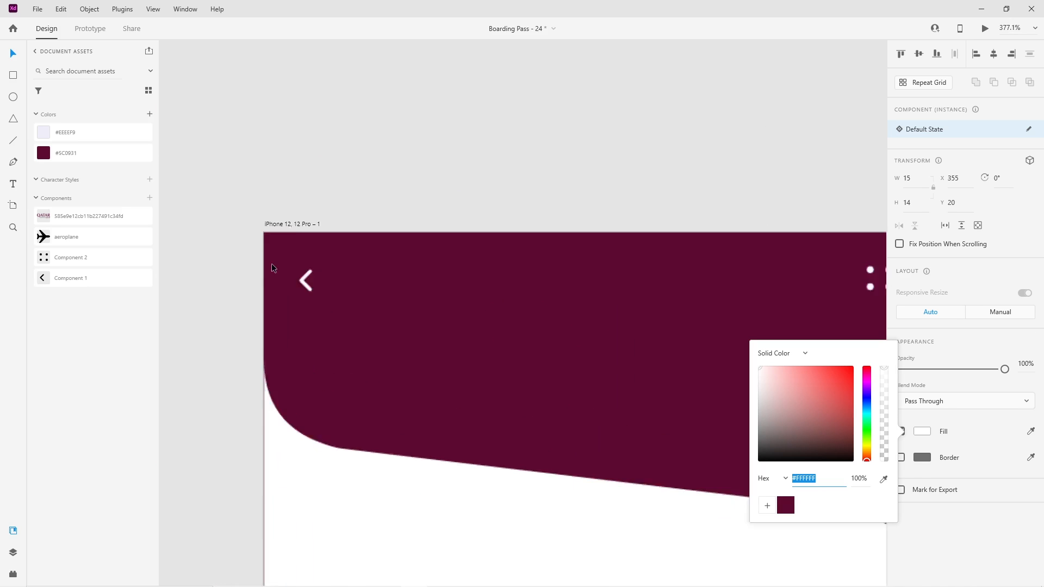
pyautogui.click(315, 294)
pyautogui.moveTo(325, 257); pyautogui.dragTo(326, 257)
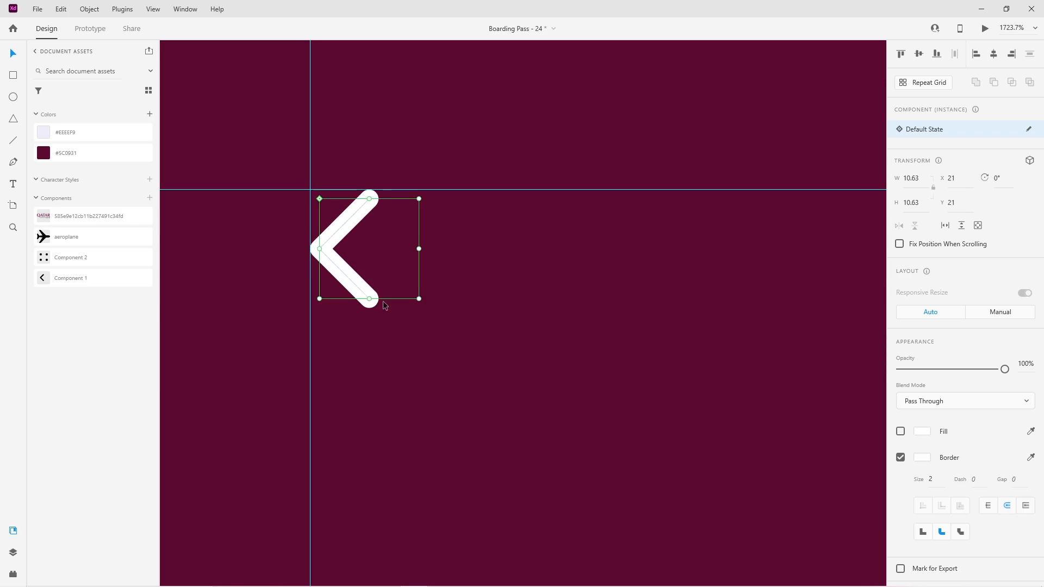
pyautogui.scroll(-5, 538, 350)
pyautogui.click(371, 366)
pyautogui.scroll(-3, 371, 366)
pyautogui.moveTo(455, 391); pyautogui.dragTo(462, 251)
# Step: Add the text "My Flights" in the maroon header, below the level of the two icons
pyautogui.scroll(3, 532, 214)
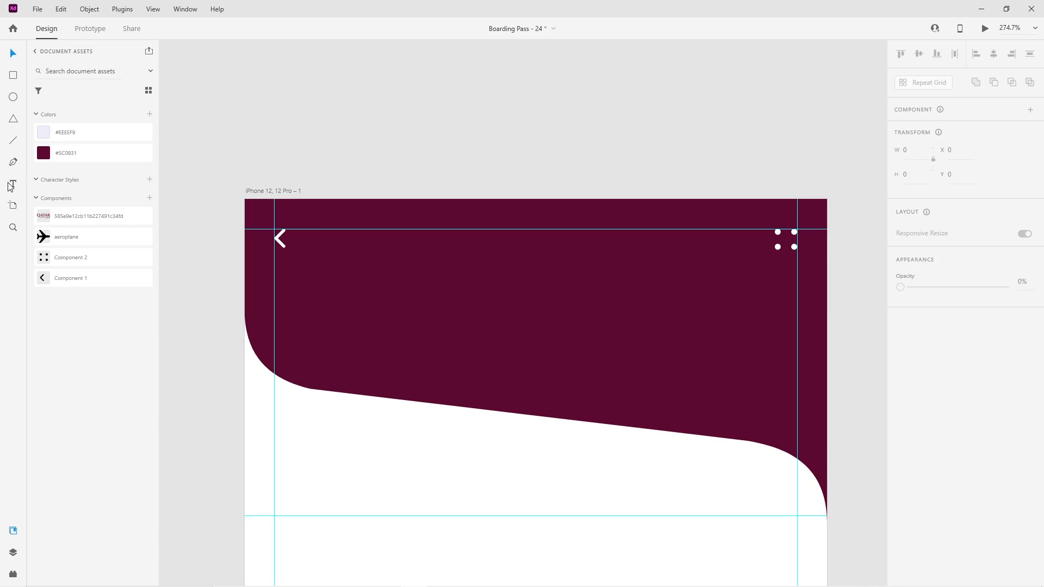
pyautogui.click(528, 280)
pyautogui.write('My Flights')
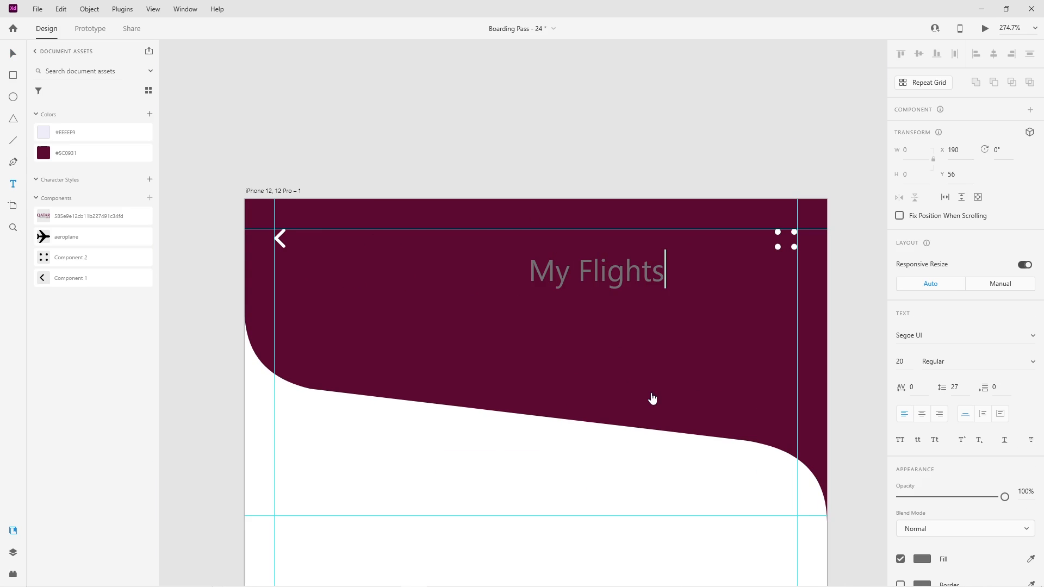
# Step: Move the "My Flights" title up between the two header icons and set its font to Roboto Medium, size 18
pyautogui.press('Escape')
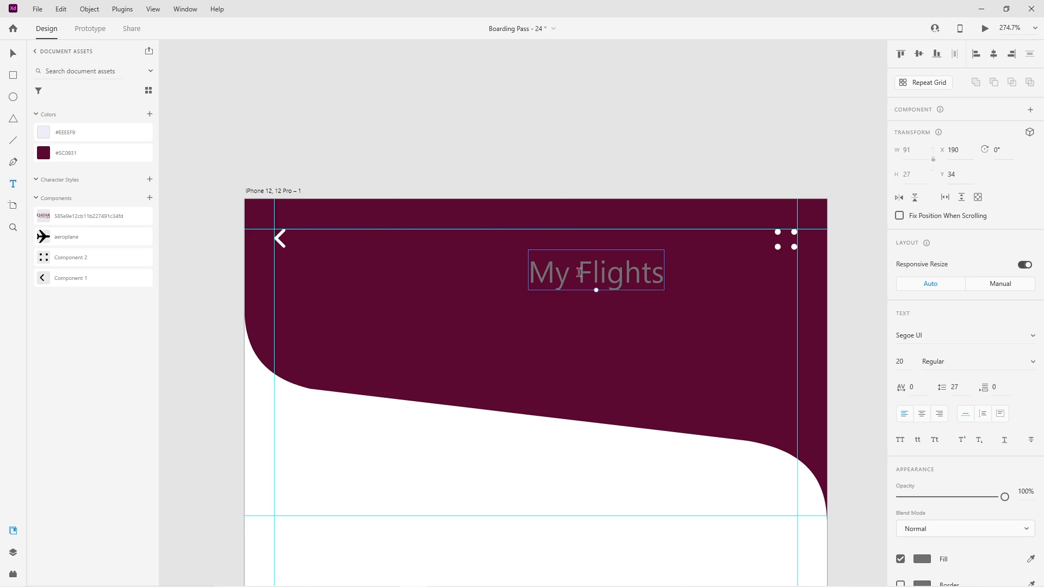
pyautogui.moveTo(570, 270); pyautogui.dragTo(518, 241)
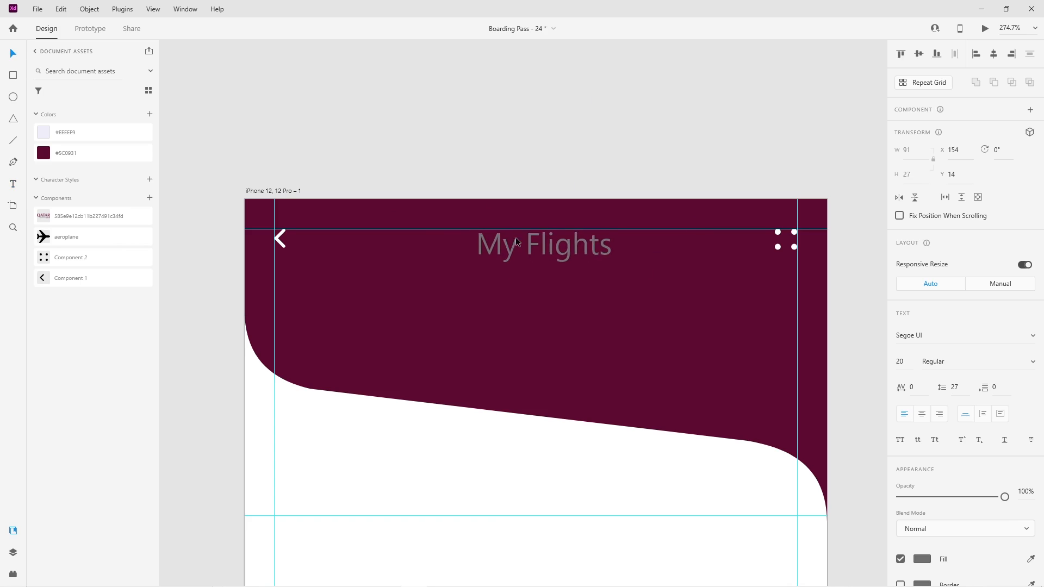
pyautogui.click(940, 338)
pyautogui.write('Rob')
pyautogui.press('Return')
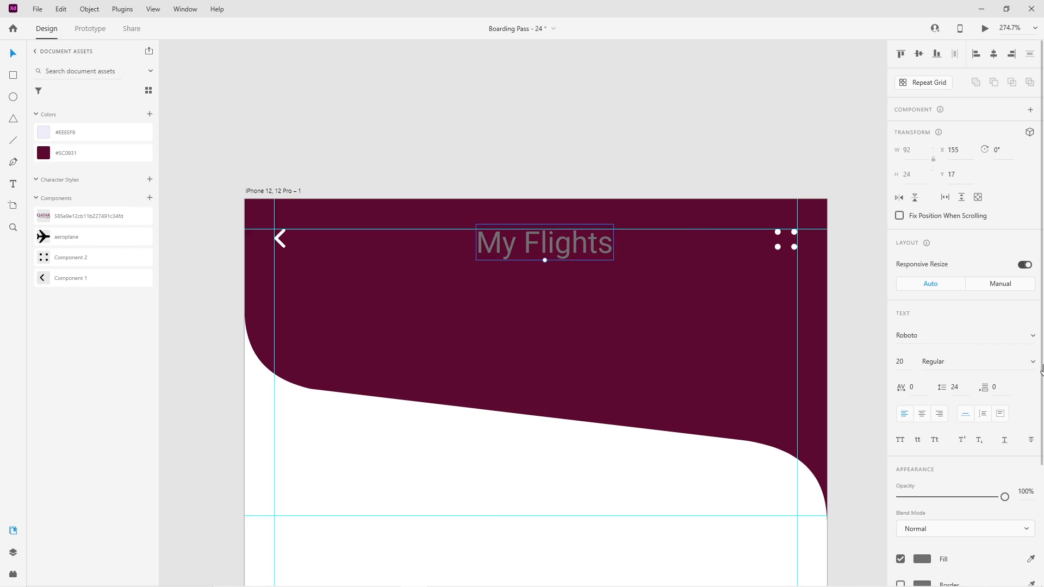
pyautogui.click(1026, 363)
pyautogui.click(963, 372)
pyautogui.click(904, 364)
pyautogui.write('18')
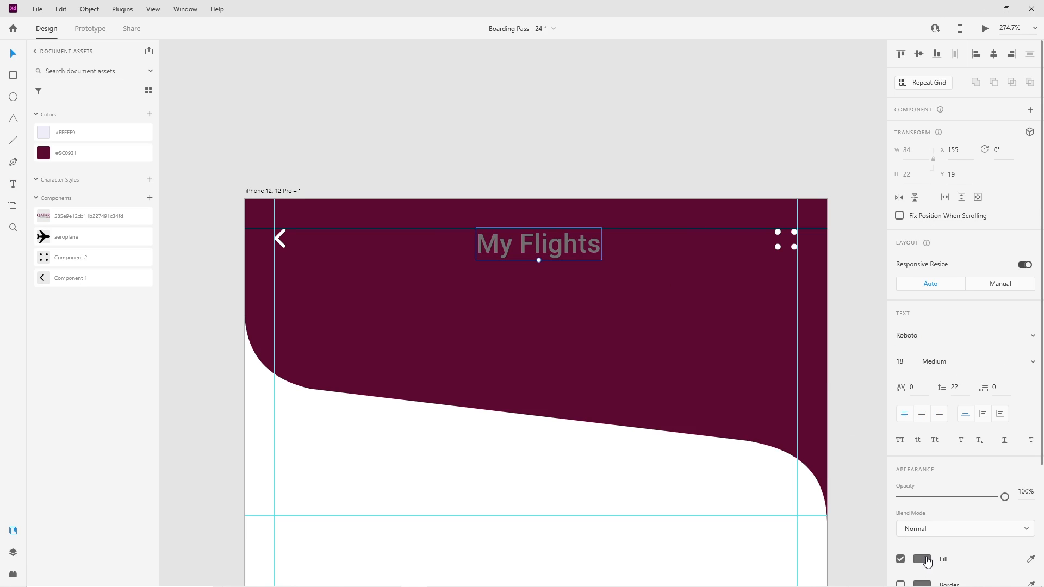
# Step: Set the "My Flights" title's fill colour to white
pyautogui.click(923, 559)
pyautogui.moveTo(803, 470); pyautogui.dragTo(698, 308)
pyautogui.click(496, 112)
# Step: Centre the "My Flights" title horizontally on the artboard and nudge it up by 1 px
pyautogui.click(526, 254)
pyautogui.moveTo(526, 253); pyautogui.dragTo(527, 253)
pyautogui.click(993, 54)
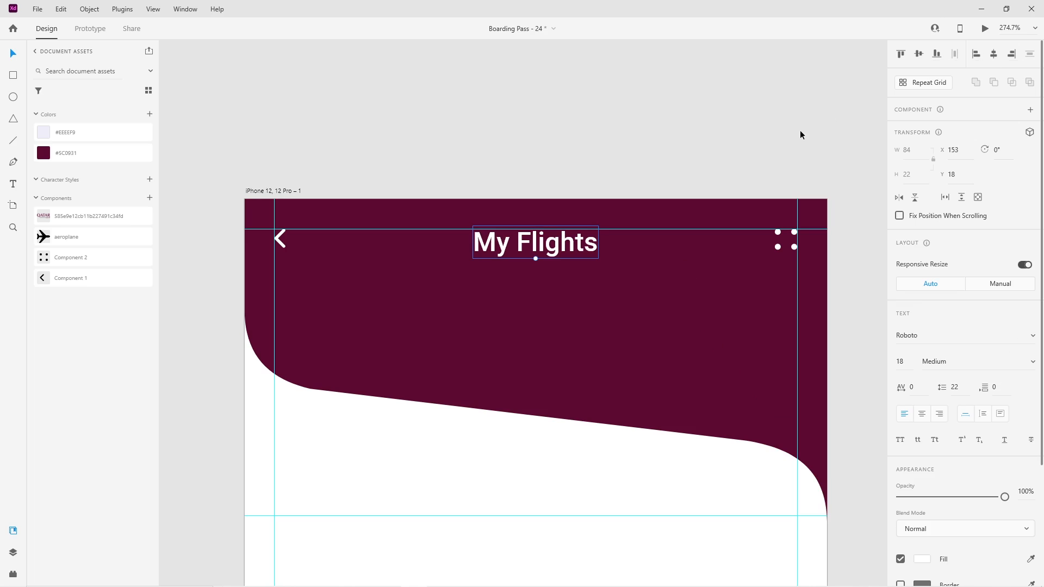
pyautogui.press('Up')
pyautogui.click(546, 93)
# Step: Fill the white body shape below the header with the pale lavender colour from the document assets
pyautogui.scroll(-3, 523, 176)
pyautogui.moveTo(515, 367); pyautogui.dragTo(519, 230)
pyautogui.scroll(-2, 522, 256)
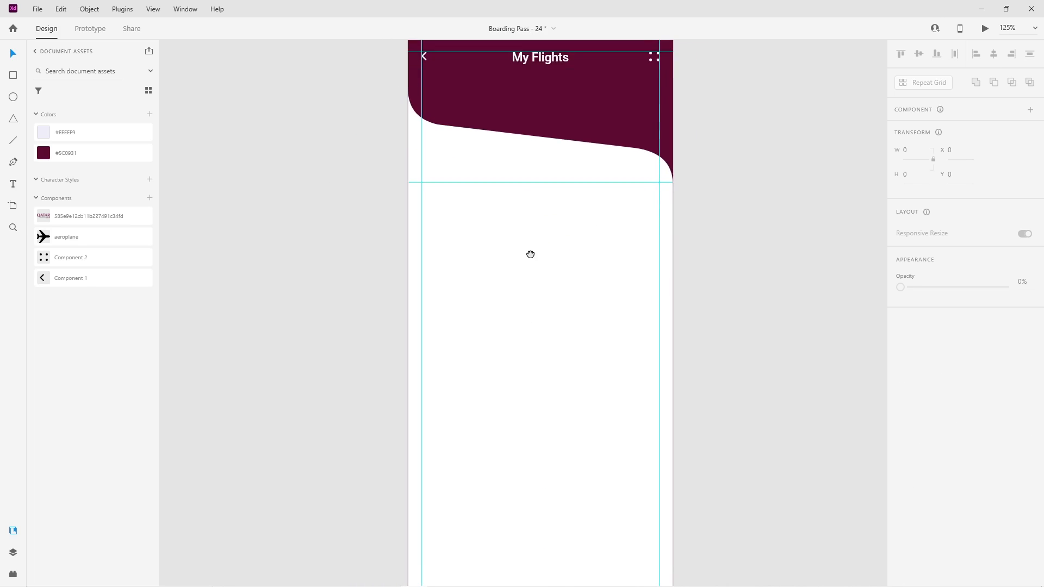
pyautogui.scroll(-2, 530, 294)
pyautogui.click(535, 255)
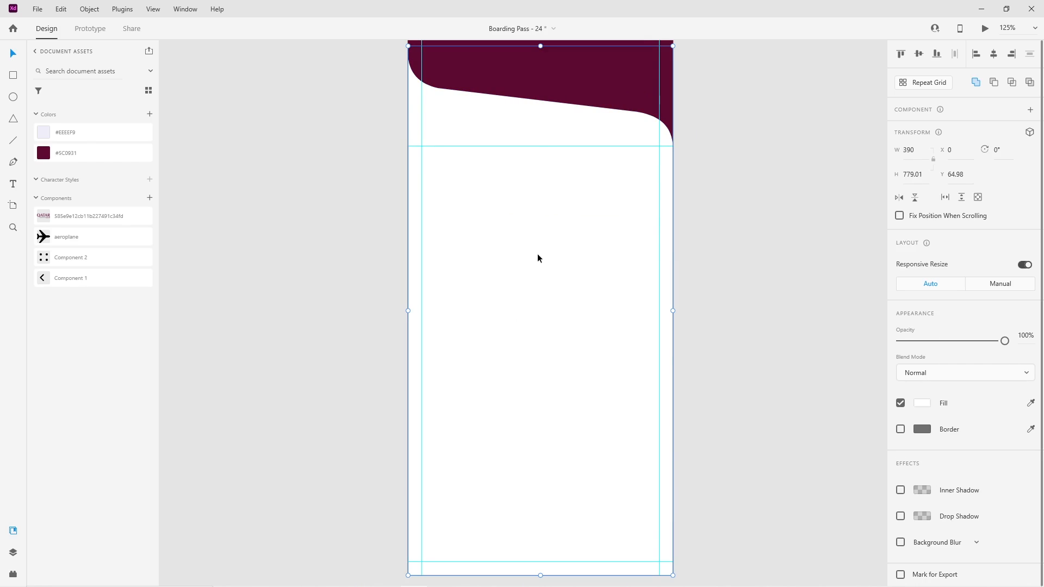
pyautogui.click(55, 132)
pyautogui.click(296, 296)
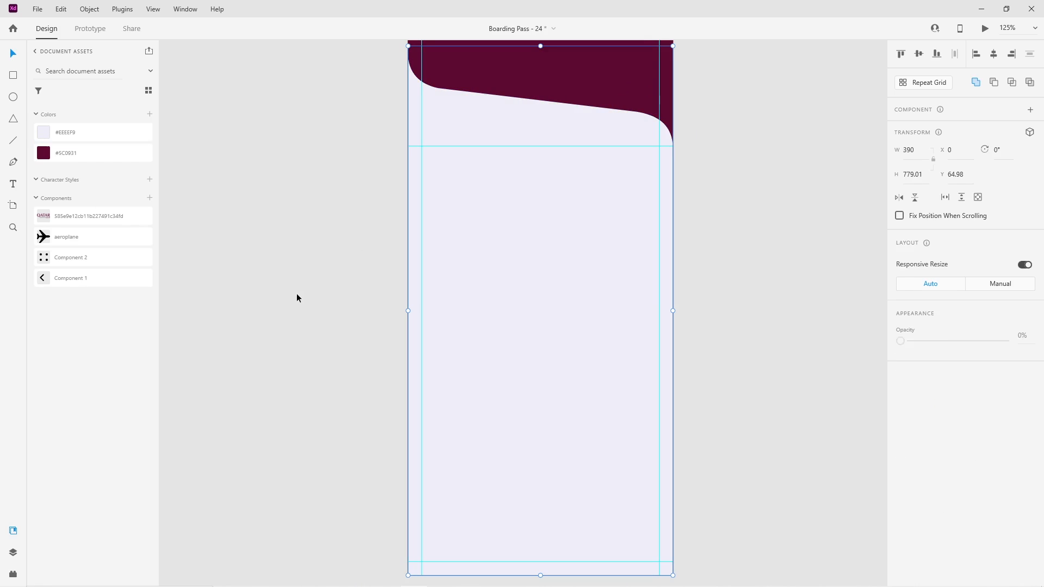
# Step: Draw a 350 px wide rectangle between the side margin guides down to the bottom guide, and extend its top edge to Y 189
pyautogui.scroll(-1, 572, 303)
pyautogui.click(13, 77)
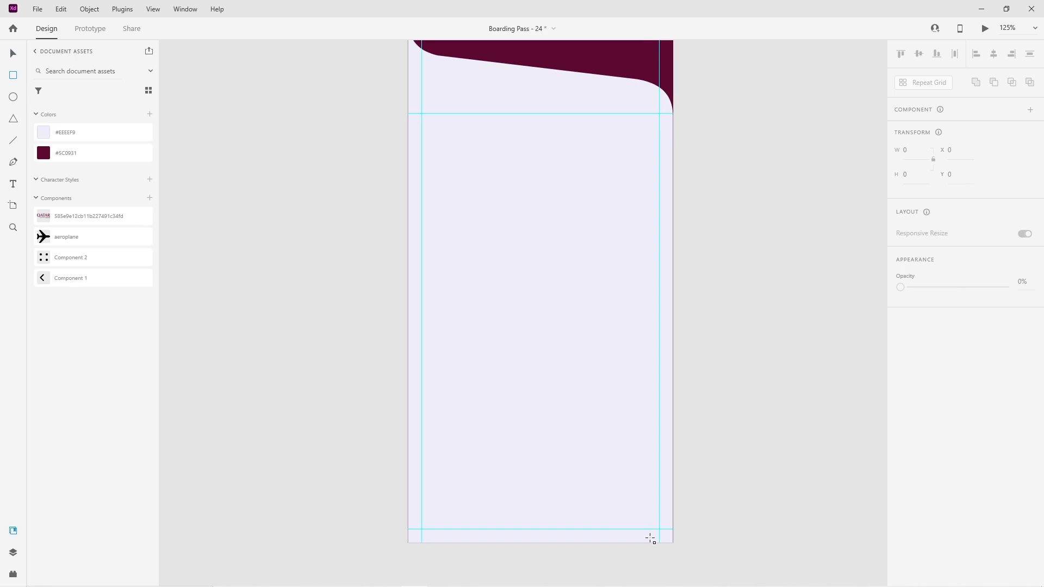
pyautogui.moveTo(650, 526); pyautogui.dragTo(422, 113)
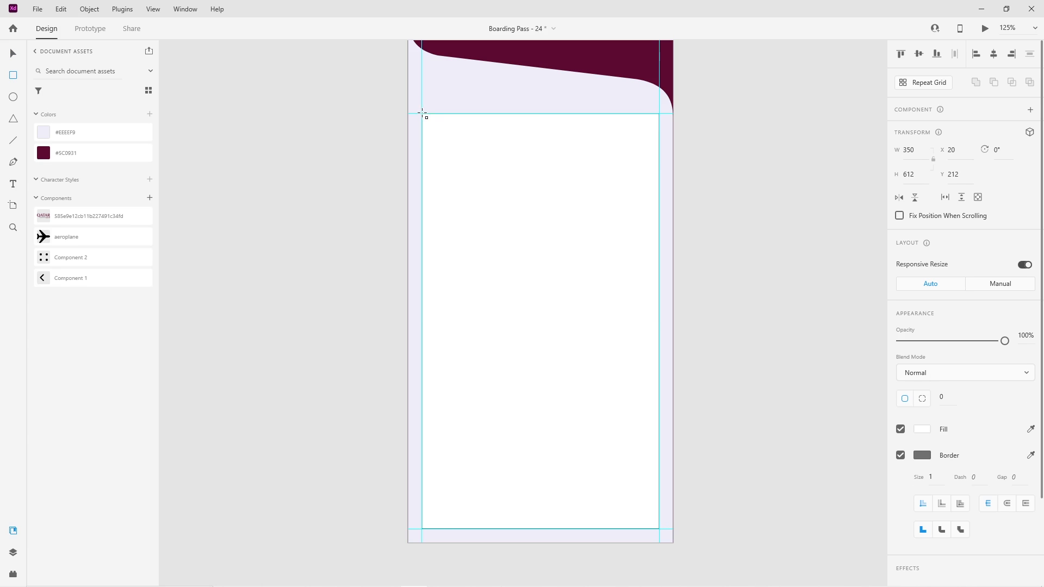
pyautogui.moveTo(540, 113); pyautogui.dragTo(540, 97)
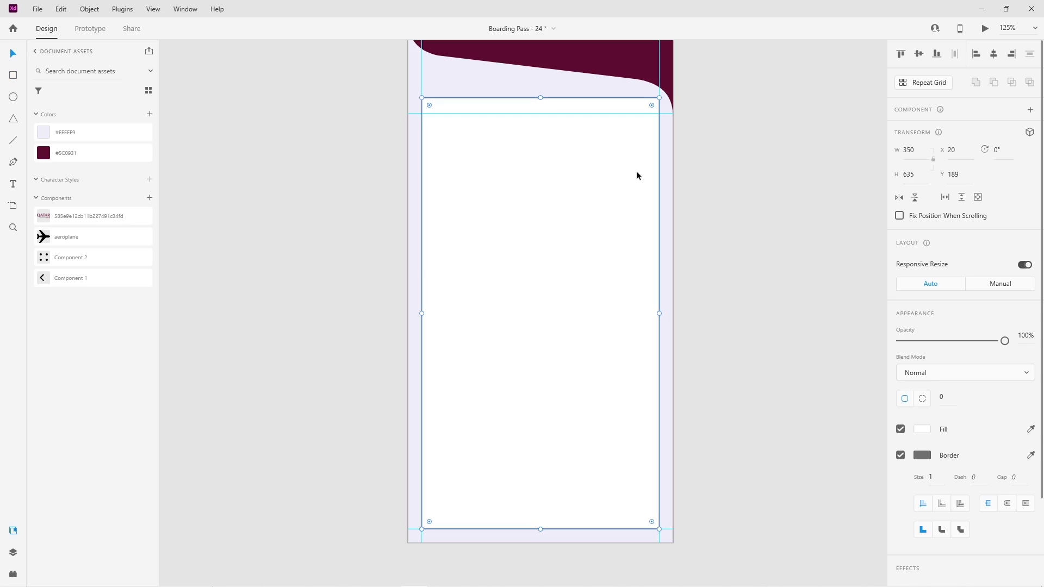
# Step: Set the white rectangle's corner radius to 30 and turn off its border
pyautogui.click(944, 396)
pyautogui.write('30')
pyautogui.press('Return')
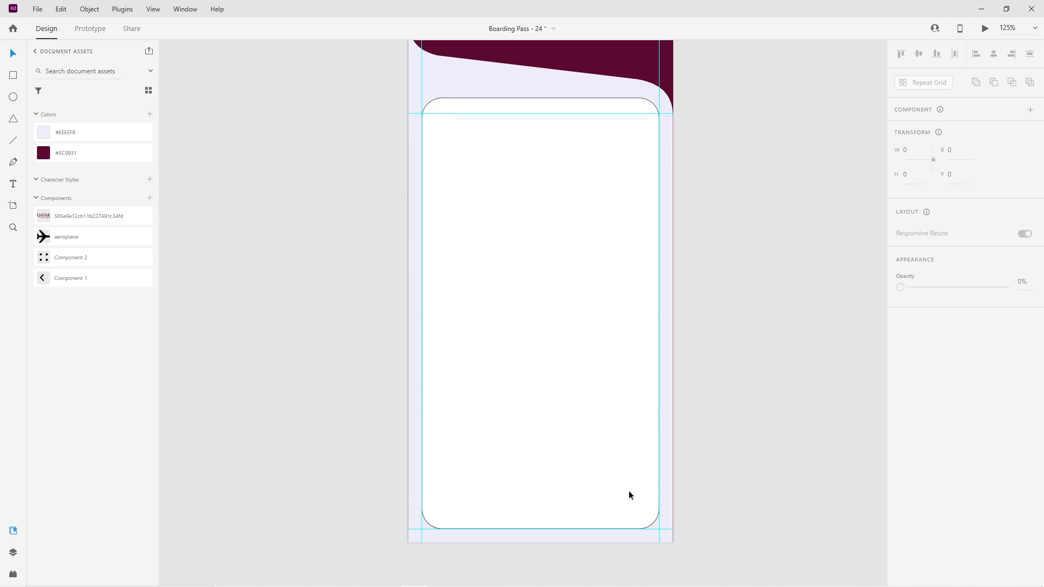
pyautogui.click(899, 455)
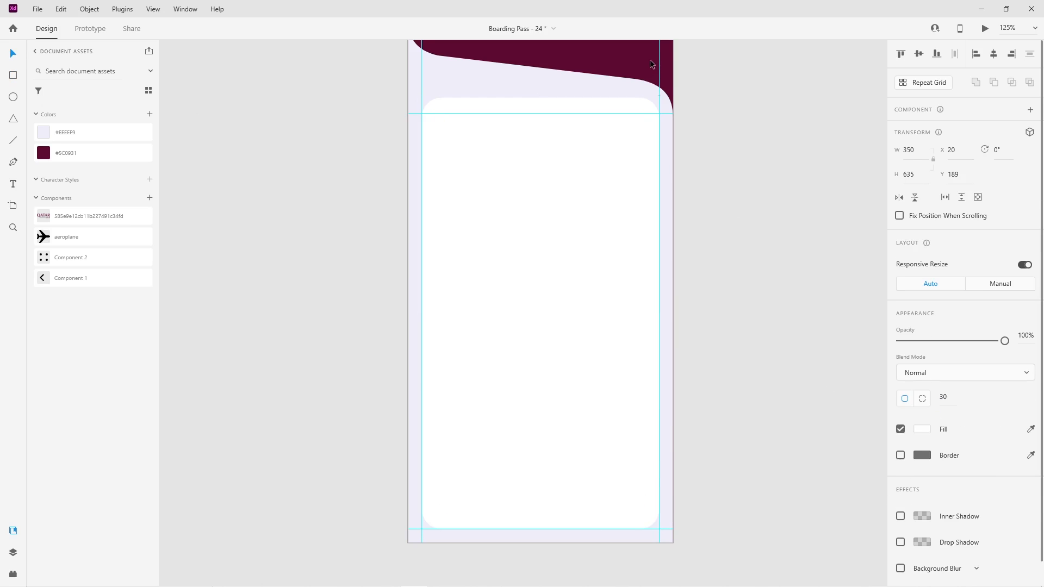
# Step: Raise the white card's top edge to Y 185 for a height of 639
pyautogui.scroll(5, 652, 67)
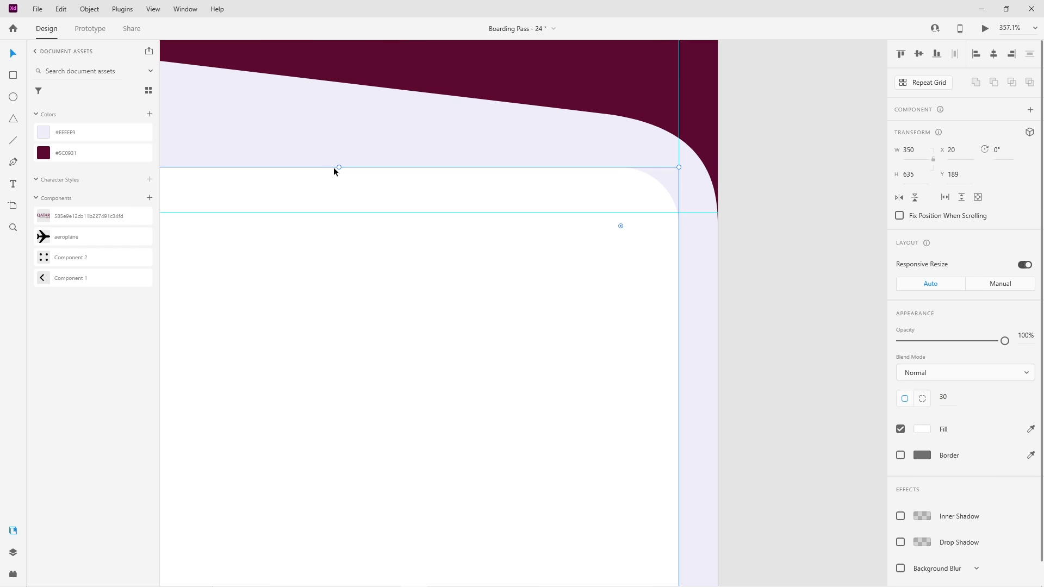
pyautogui.moveTo(339, 166); pyautogui.dragTo(340, 159)
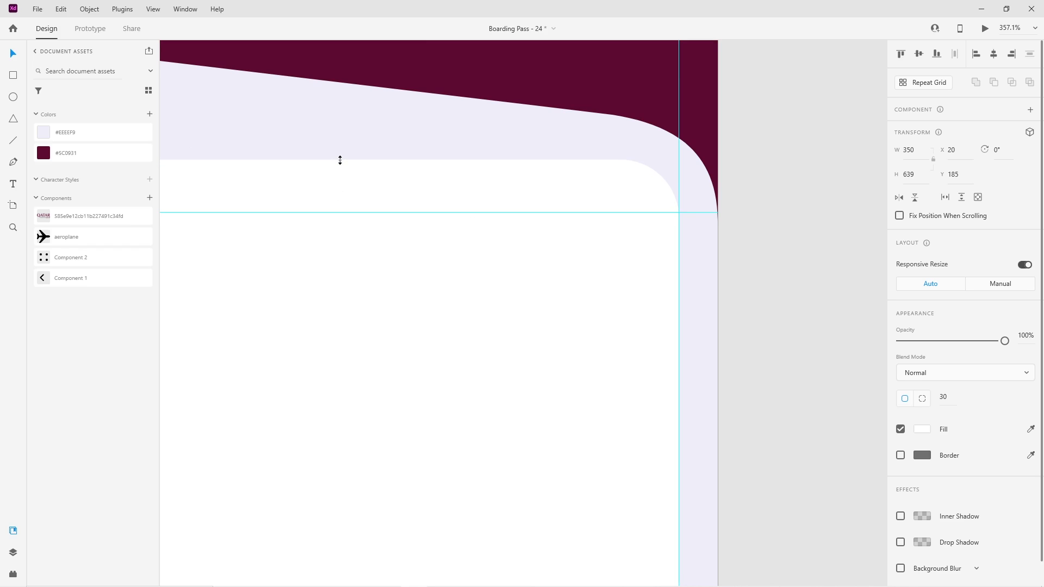
pyautogui.scroll(-3, 471, 221)
# Step: Raise the two anchor points of the white card's upper-left corner so its top edge slopes like the header
pyautogui.moveTo(363, 261); pyautogui.dragTo(450, 150)
pyautogui.scroll(-2, 471, 221)
pyautogui.moveTo(484, 298); pyautogui.dragTo(491, 397)
pyautogui.scroll(5, 407, 151)
pyautogui.doubleClick(397, 202)
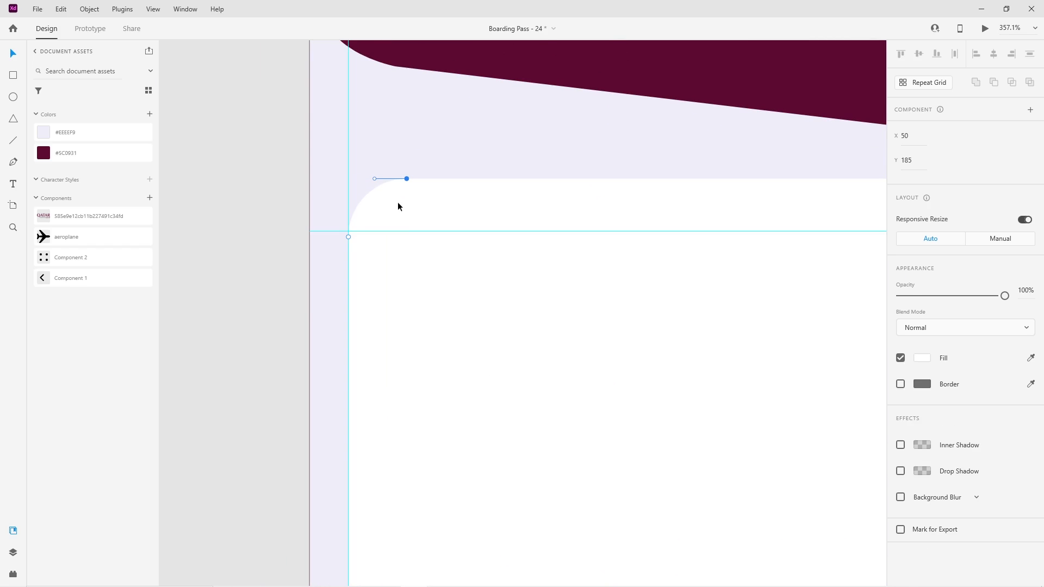
pyautogui.keyDown('shift'); pyautogui.click(348, 235); pyautogui.keyUp('shift')
pyautogui.hotkey('shift', 'Up')
pyautogui.hotkey('shift', 'Up')
pyautogui.hotkey('shift', 'Up')
pyautogui.scroll(-3, 393, 203)
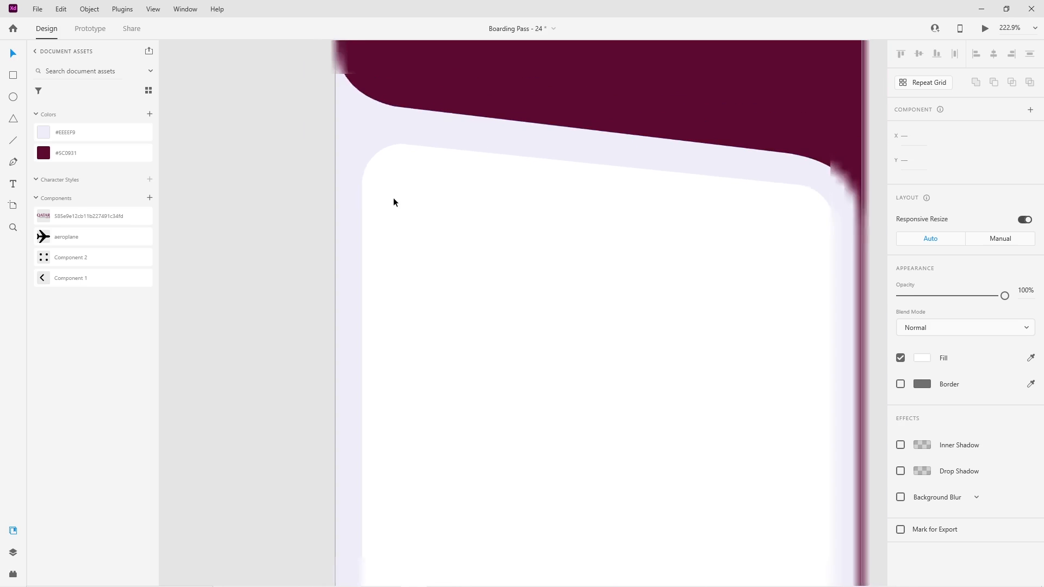
# Step: Fine-tune the raised upper-left corner points down to Y 148 so the card's top edge runs parallel to the header
pyautogui.scroll(2, 493, 207)
pyautogui.press('Down')
pyautogui.press('Down')
pyautogui.press('Down')
pyautogui.press('Down')
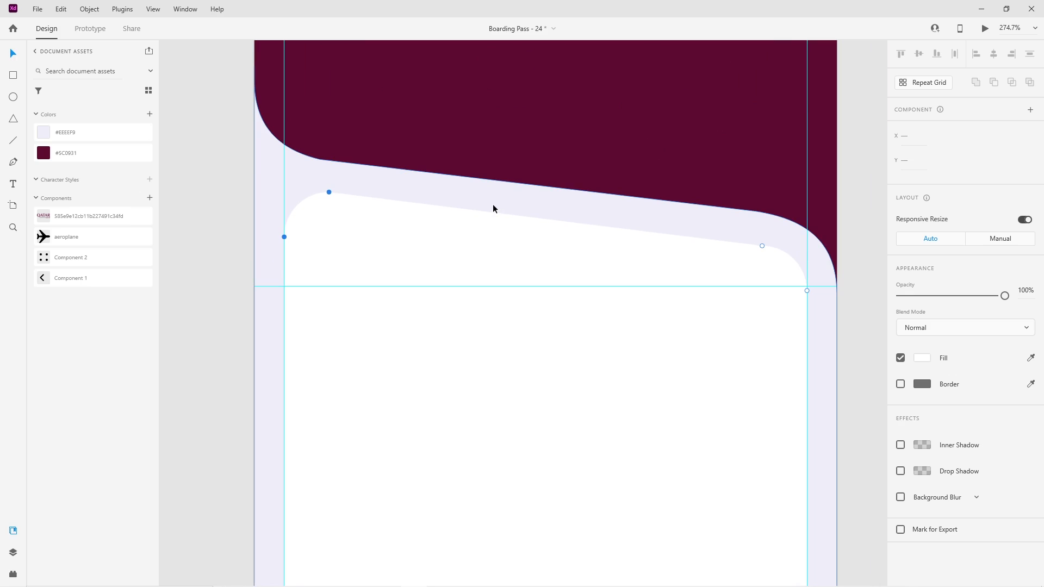
pyautogui.press('Down')
# Step: Adjust the curve of the white card's upper-right corner so it blends smoothly into the sloped edge and follows the header
pyautogui.moveTo(809, 301); pyautogui.dragTo(627, 296)
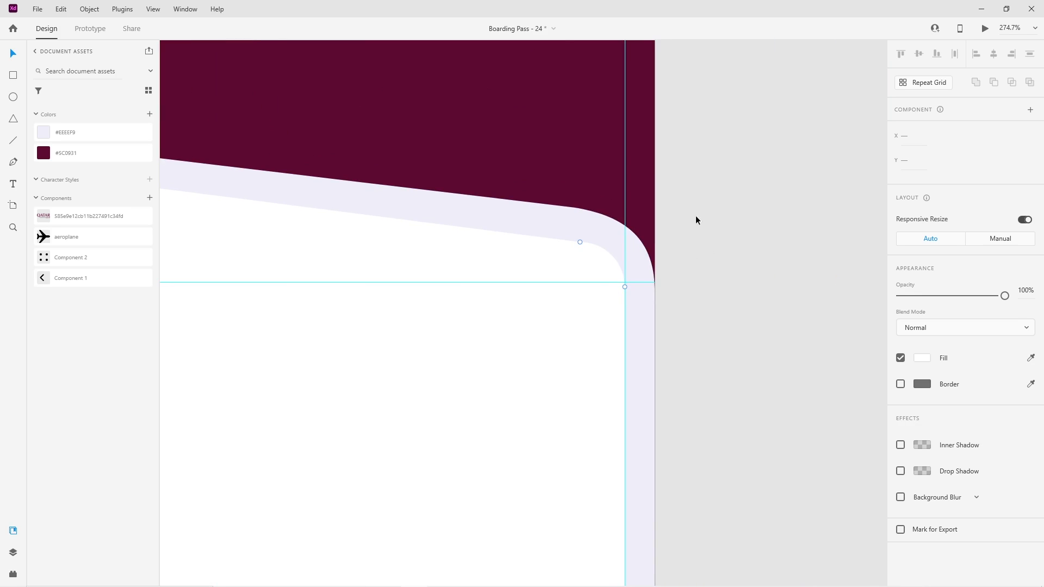
pyautogui.scroll(4, 617, 220)
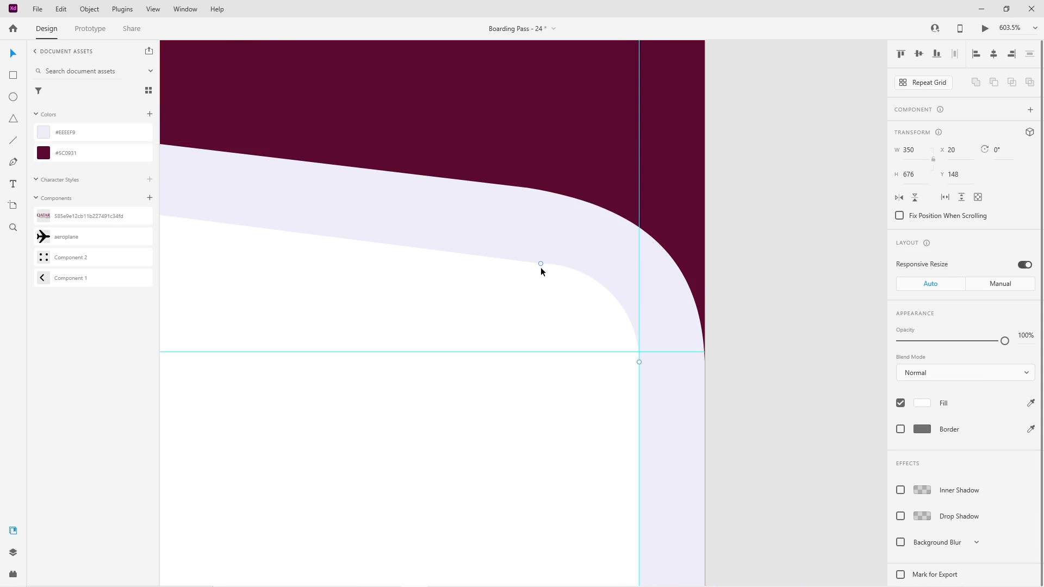
pyautogui.click(540, 264)
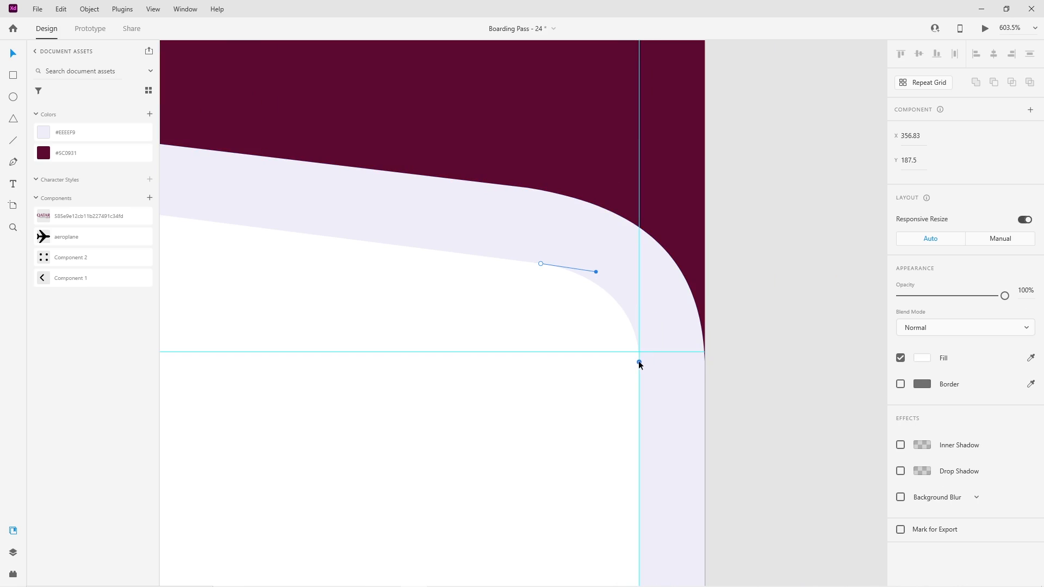
pyautogui.click(639, 302)
pyautogui.click(732, 354)
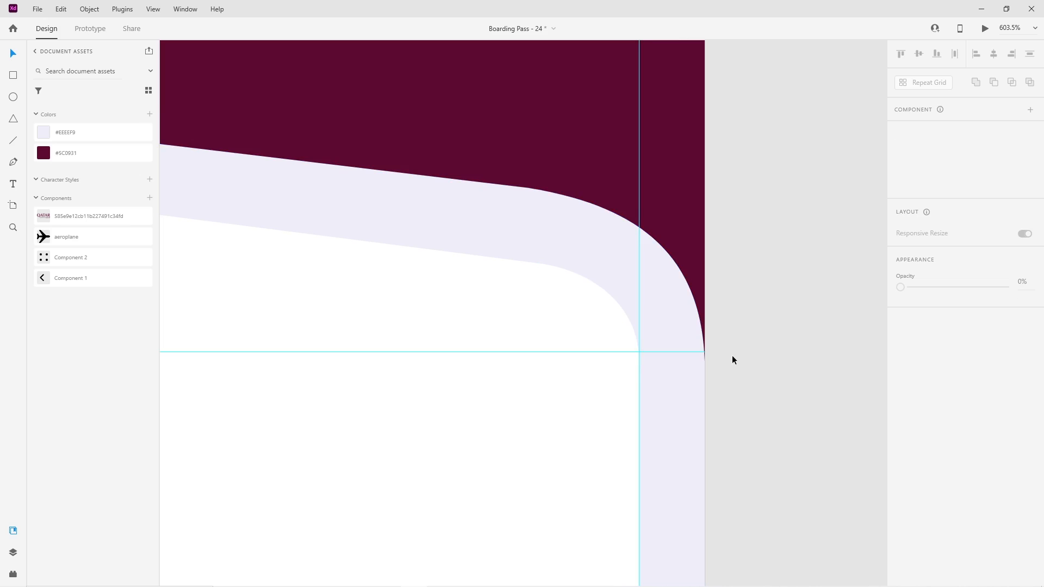
pyautogui.scroll(-7, 722, 366)
pyautogui.moveTo(563, 379); pyautogui.dragTo(564, 352)
pyautogui.hotkey('ctrl', 'z')
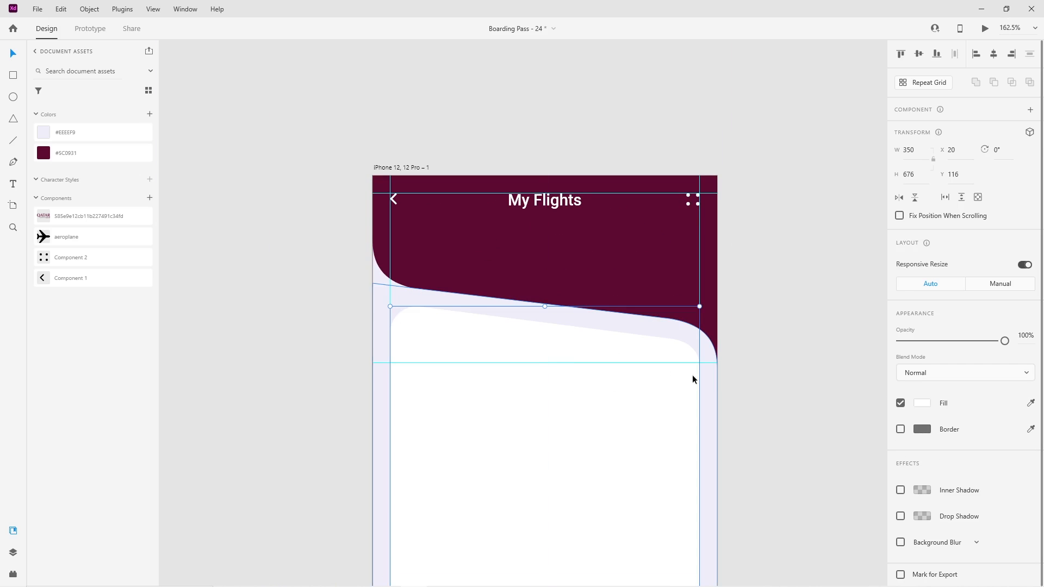
# Step: Shorten the white card to a height of 670.9 by raising its bottom edge slightly
pyautogui.click(726, 415)
pyautogui.moveTo(722, 414); pyautogui.dragTo(605, 216)
pyautogui.moveTo(583, 283); pyautogui.dragTo(588, 134)
pyautogui.click(552, 508)
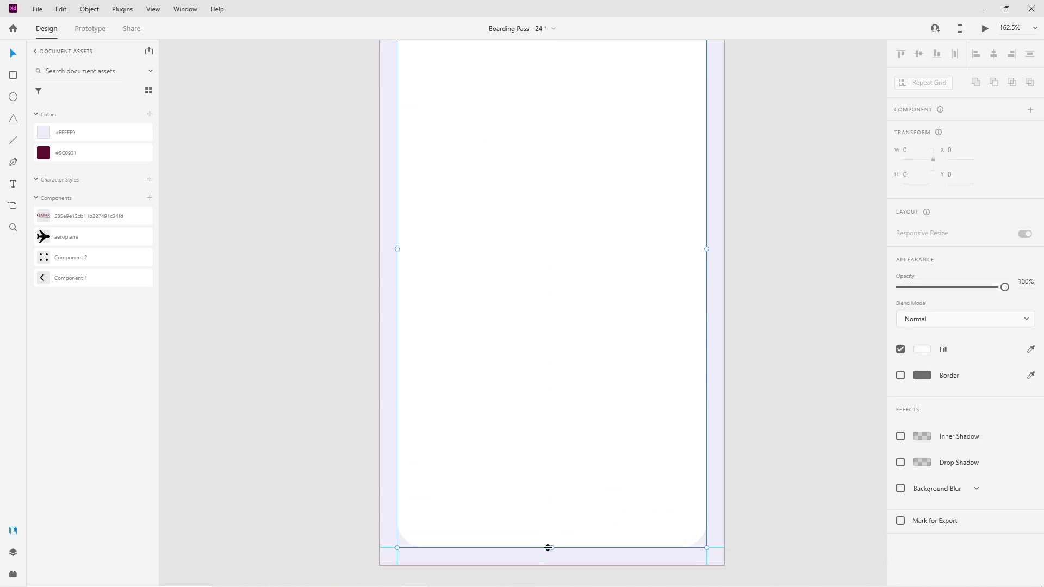
pyautogui.moveTo(552, 547); pyautogui.dragTo(552, 543)
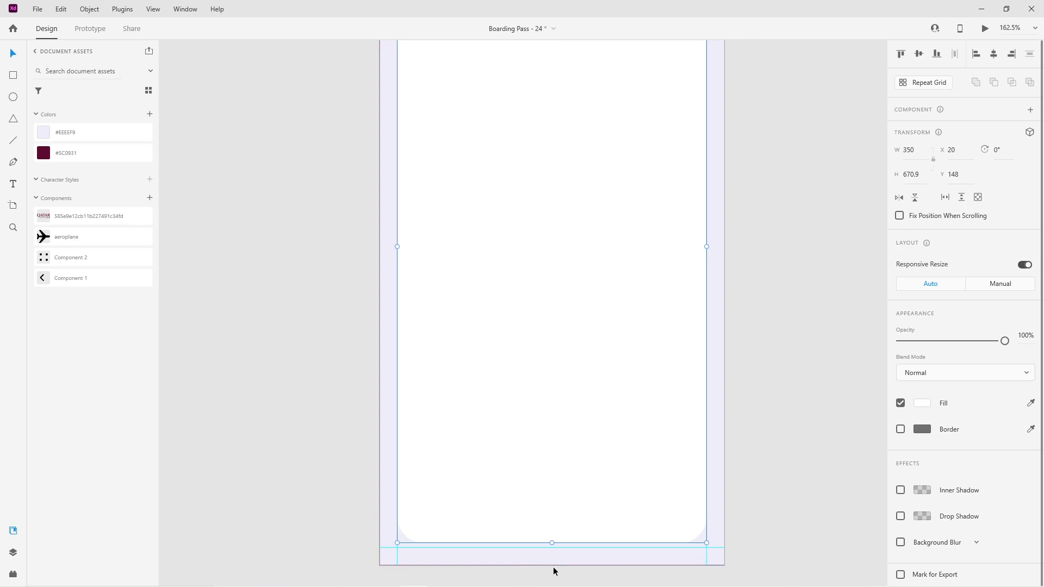
# Step: Move the white card down to Y 153.1 and check its gap below the header
pyautogui.scroll(4, 553, 567)
pyautogui.moveTo(543, 486); pyautogui.dragTo(543, 499)
pyautogui.hotkey('ctrl', '0')
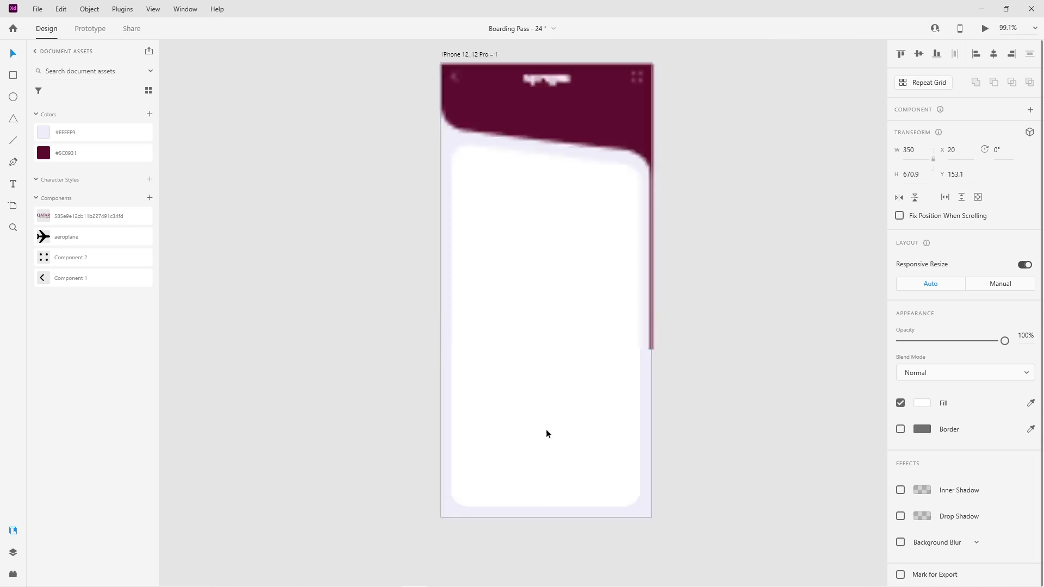
pyautogui.scroll(5, 547, 337)
pyautogui.scroll(2, 544, 282)
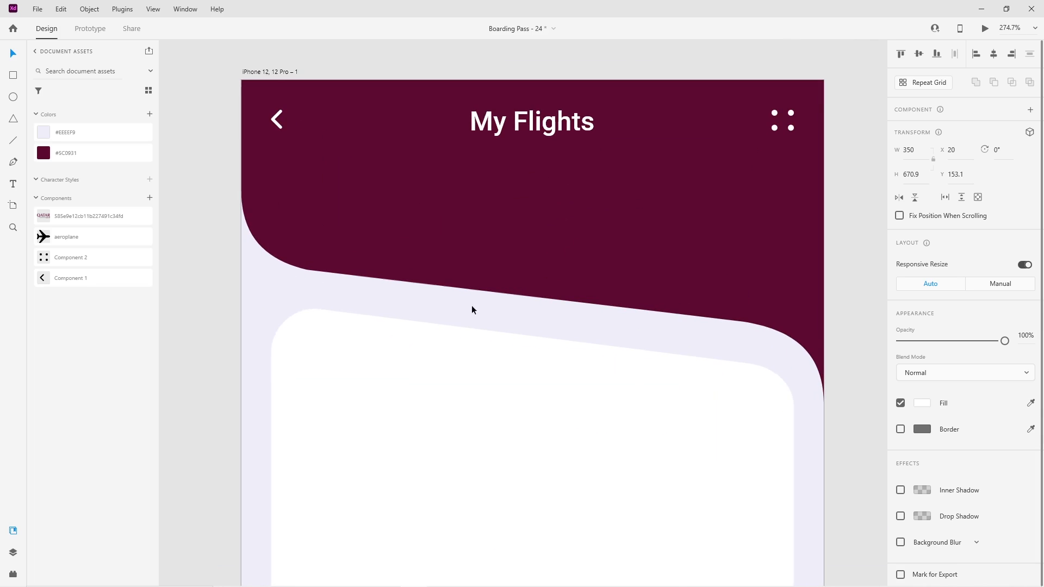
# Step: Nudge the whole white card up to Y 148.1, closer to the header
pyautogui.doubleClick(464, 425)
pyautogui.press('Escape')
pyautogui.press('Up')
pyautogui.press('Up')
pyautogui.press('Up')
pyautogui.press('Up')
pyautogui.press('Up')
pyautogui.press('Up')
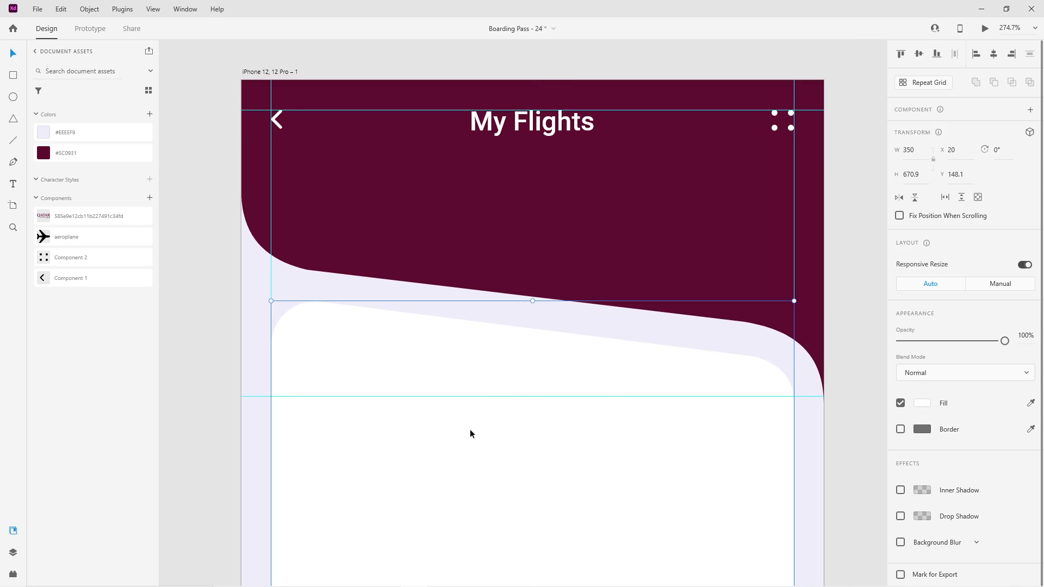
# Step: Lower the two anchor points of the white card's upper-left corner slightly to even out the gap to the header
pyautogui.doubleClick(315, 307)
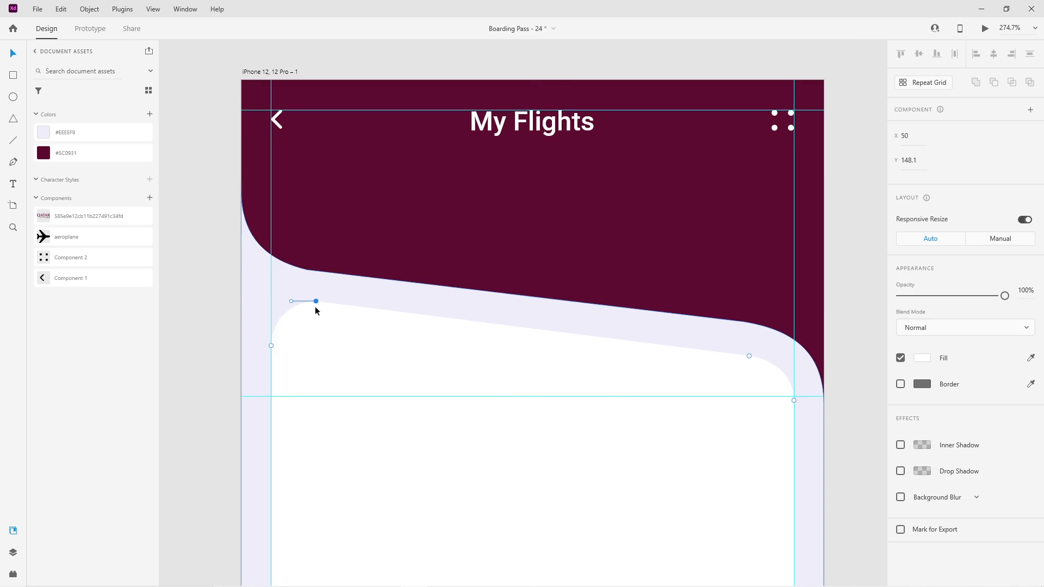
pyautogui.keyDown('shift'); pyautogui.click(272, 346); pyautogui.keyUp('shift')
pyautogui.press('Down')
pyautogui.scroll(-6, 373, 366)
pyautogui.click(604, 447)
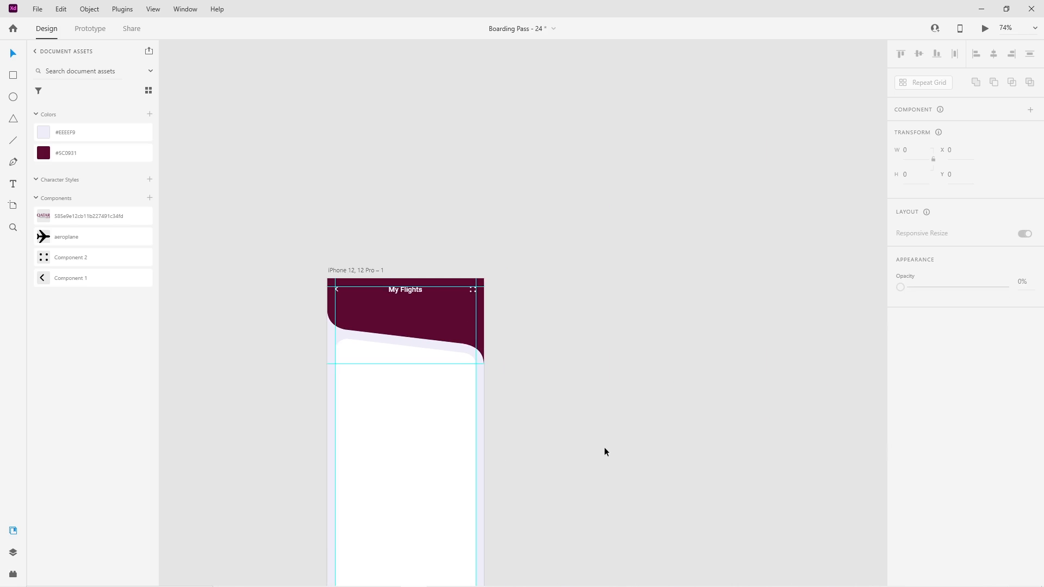
# Step: Lower all four bottom corner points of the white card until its bottom edge aligns with the bottom margin guide
pyautogui.scroll(-2, 489, 489)
pyautogui.scroll(1, 403, 525)
pyautogui.scroll(3, 383, 474)
pyautogui.scroll(-1, 487, 480)
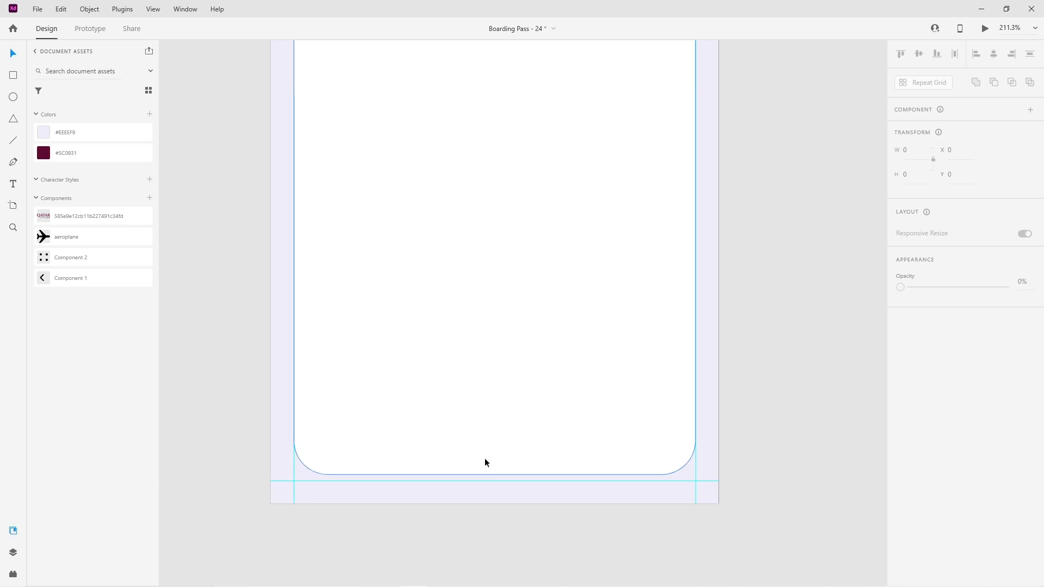
pyautogui.doubleClick(484, 457)
pyautogui.click(329, 475)
pyautogui.keyDown('shift'); pyautogui.click(294, 440); pyautogui.keyUp('shift')
pyautogui.keyDown('shift'); pyautogui.click(661, 475); pyautogui.keyUp('shift')
pyautogui.keyDown('shift'); pyautogui.click(695, 440); pyautogui.keyUp('shift')
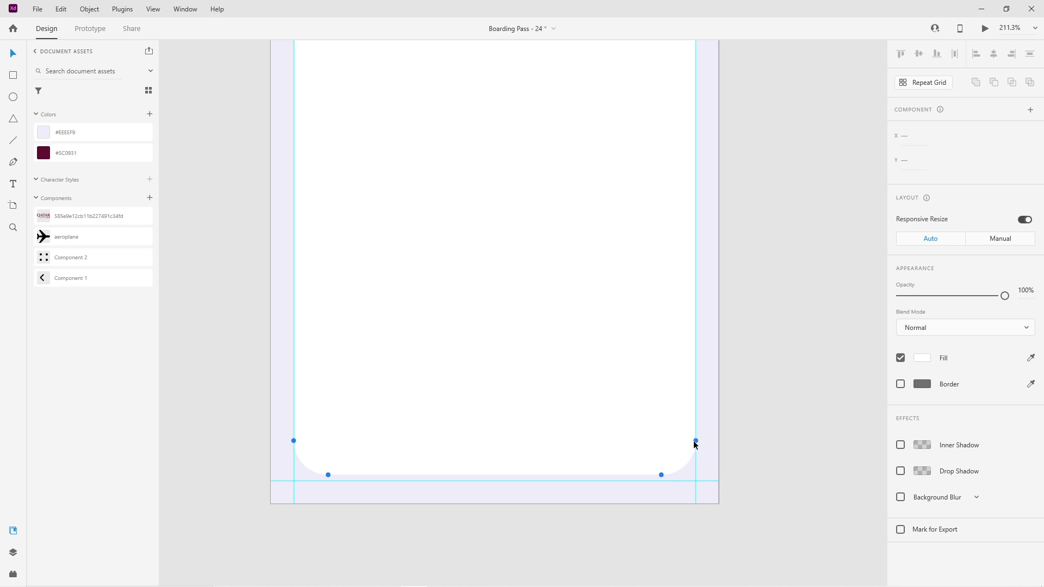
pyautogui.scroll(5, 676, 485)
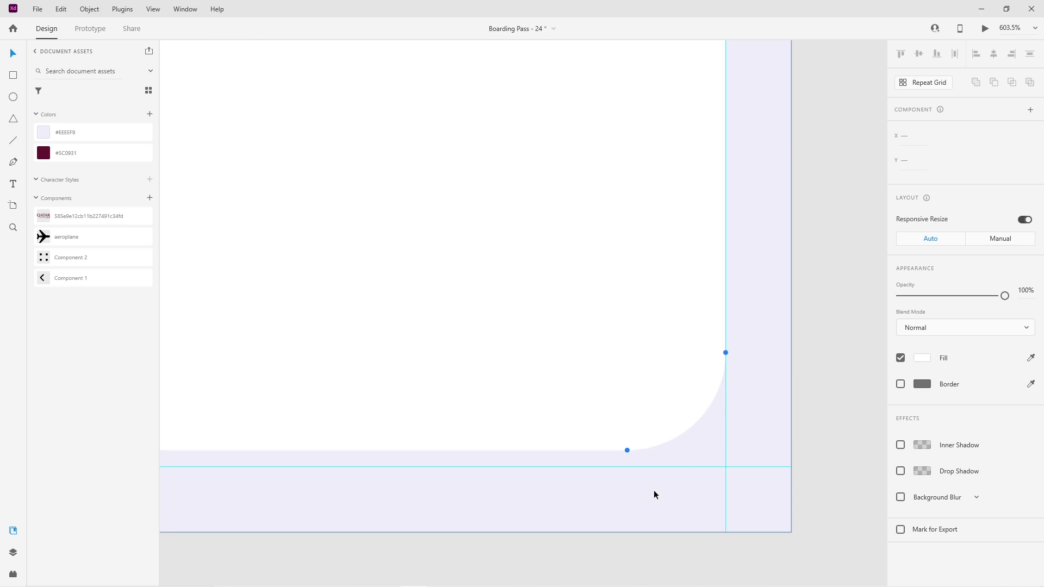
pyautogui.hotkey('shift', 'Down')
pyautogui.press('Up')
pyautogui.press('Up')
pyautogui.press('Up')
pyautogui.press('Up')
pyautogui.press('Up')
pyautogui.press('Up')
pyautogui.press('Down')
pyautogui.press('Down')
pyautogui.press('Up')
# Step: Hide the artboard guides
pyautogui.scroll(-10, 654, 491)
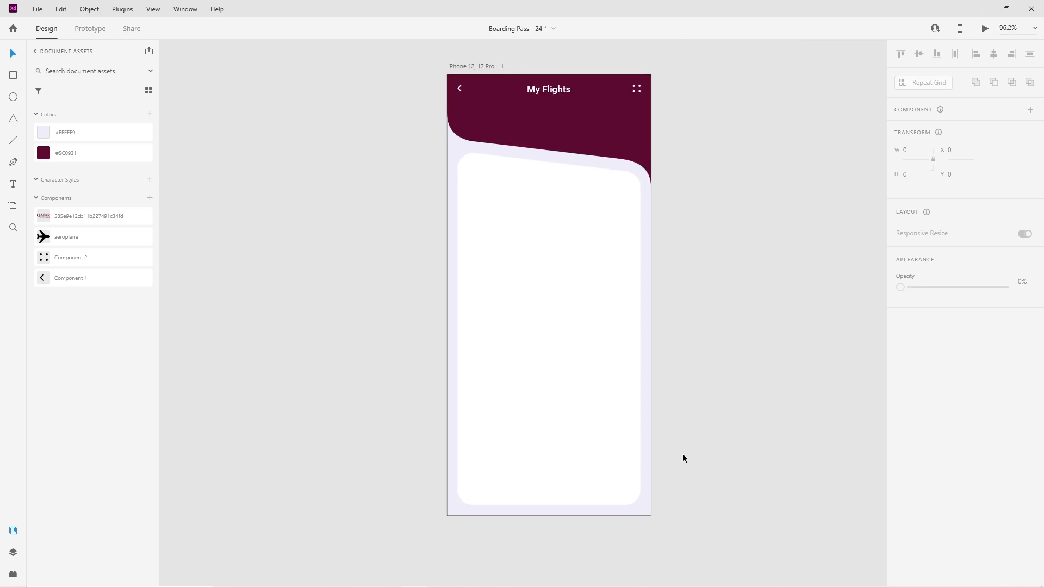
pyautogui.scroll(4, 682, 456)
pyautogui.hotkey('ctrl', ';')
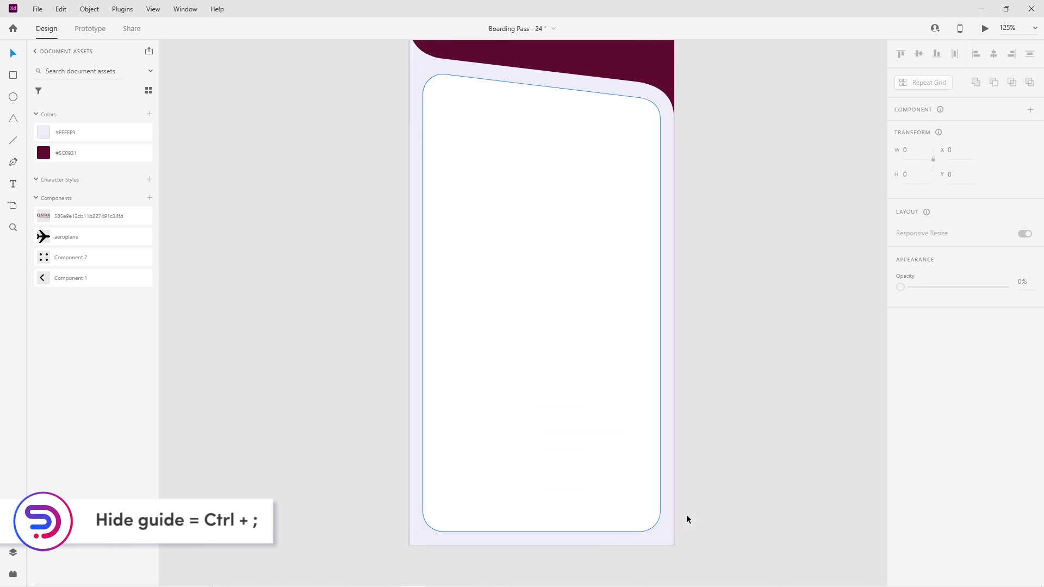
# Step: Add a drop shadow to the white card in muted blue #A8ACD6 at 16% opacity
pyautogui.click(577, 503)
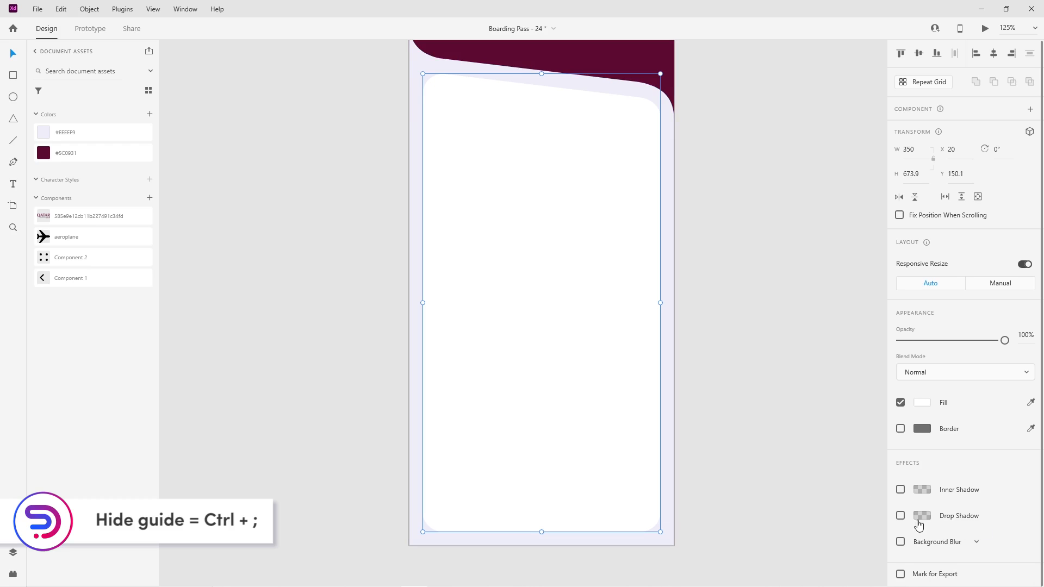
pyautogui.click(900, 516)
pyautogui.click(1012, 538)
pyautogui.click(916, 517)
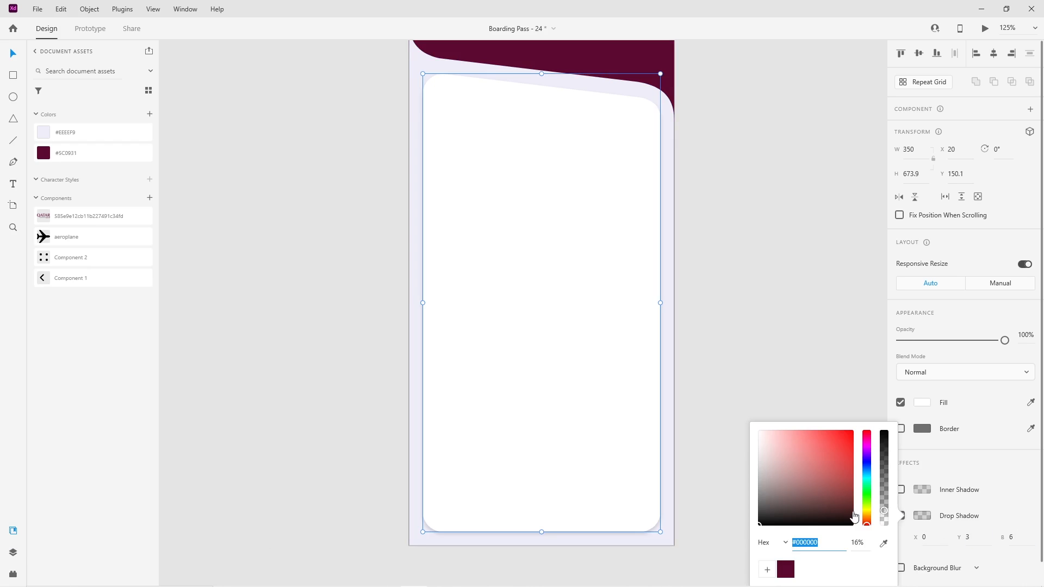
pyautogui.click(866, 463)
pyautogui.click(763, 441)
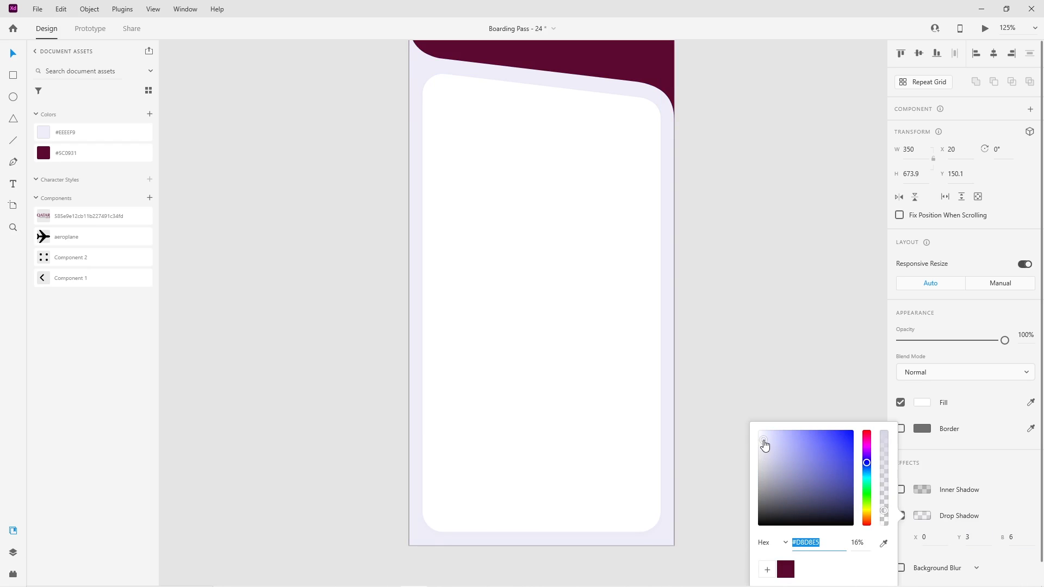
pyautogui.moveTo(770, 445); pyautogui.dragTo(777, 448)
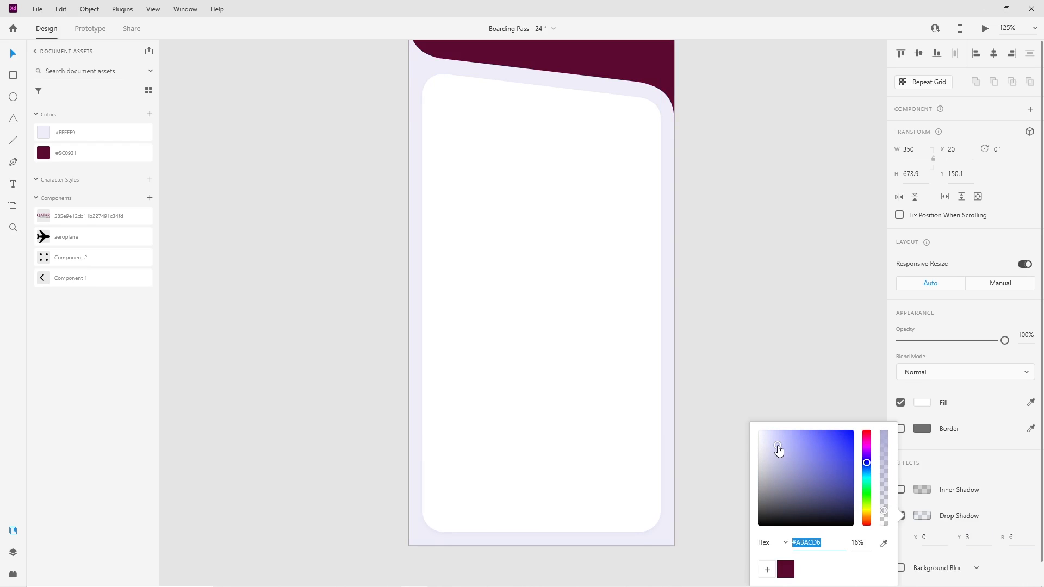
pyautogui.click(968, 537)
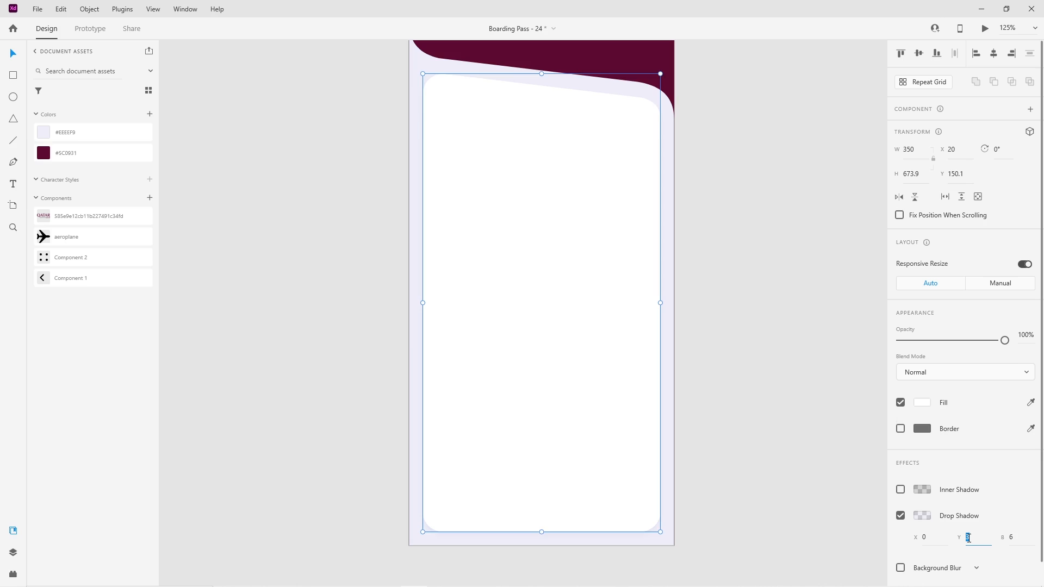
pyautogui.click(730, 510)
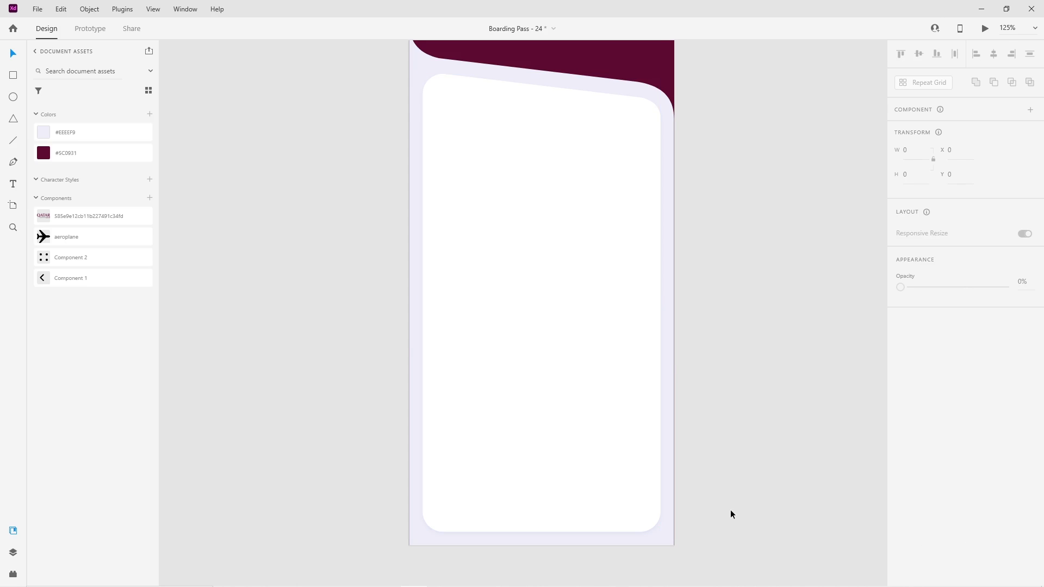
# Step: Switch to Chrome, open the green world map vector with red pins from the Freepik results, and download the free version
pyautogui.scroll(-2, 729, 509)
pyautogui.scroll(2, 691, 353)
pyautogui.scroll(3, 592, 114)
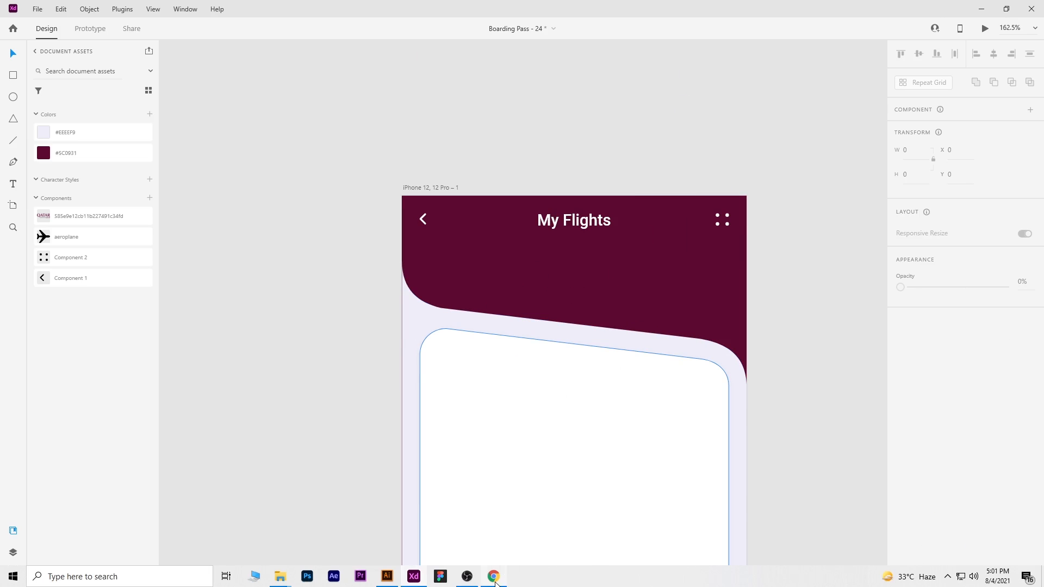
pyautogui.click(501, 576)
pyautogui.click(193, 57)
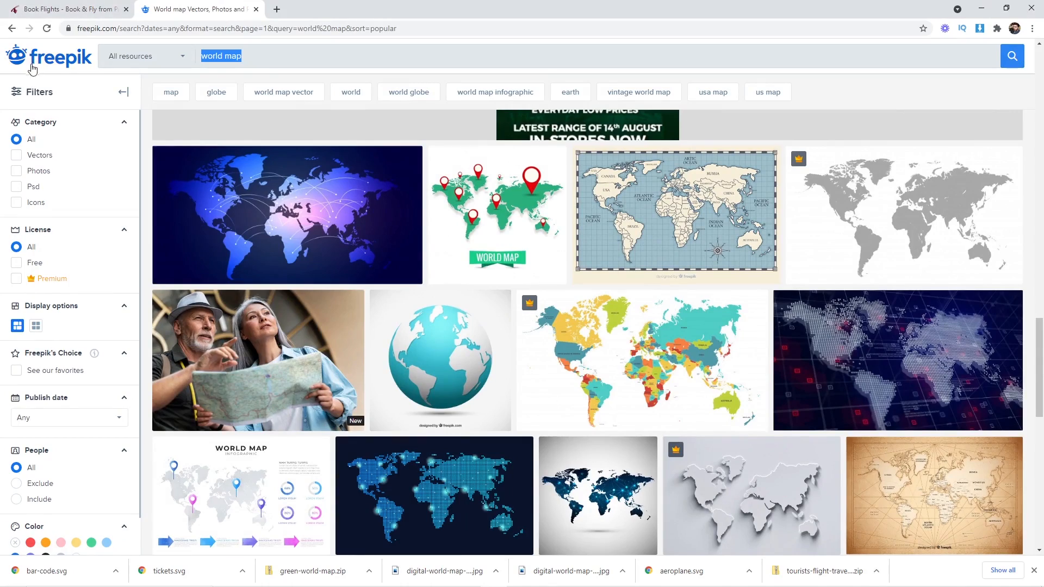
pyautogui.scroll(-2, 544, 338)
pyautogui.scroll(3, 544, 338)
pyautogui.click(498, 250)
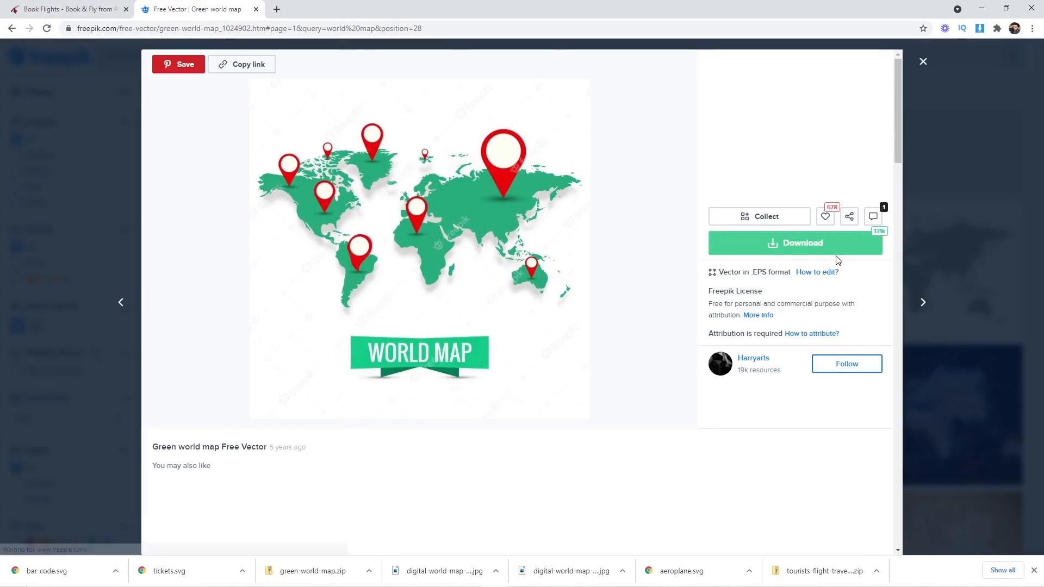
pyautogui.click(782, 240)
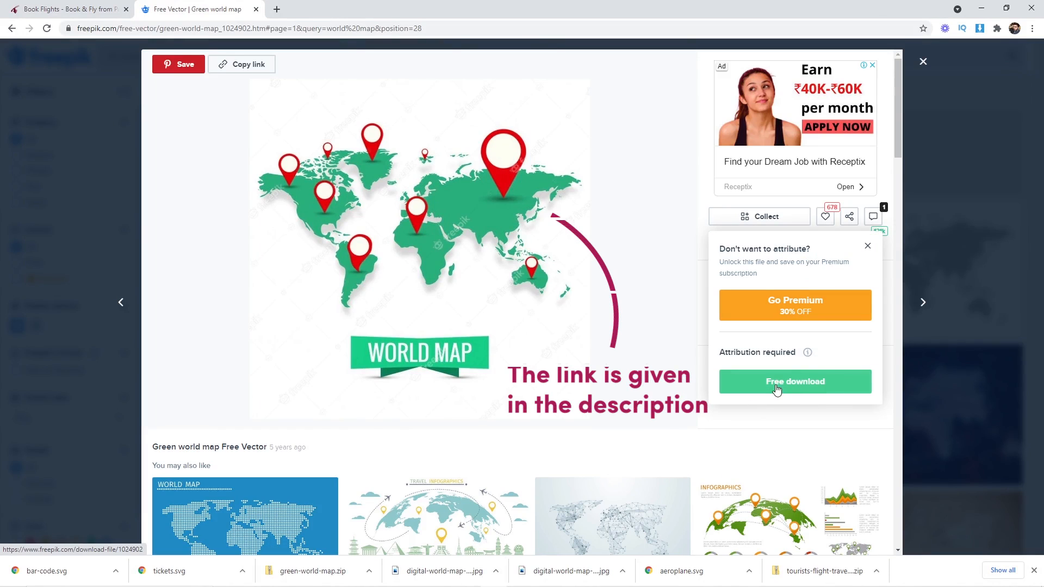
pyautogui.click(754, 392)
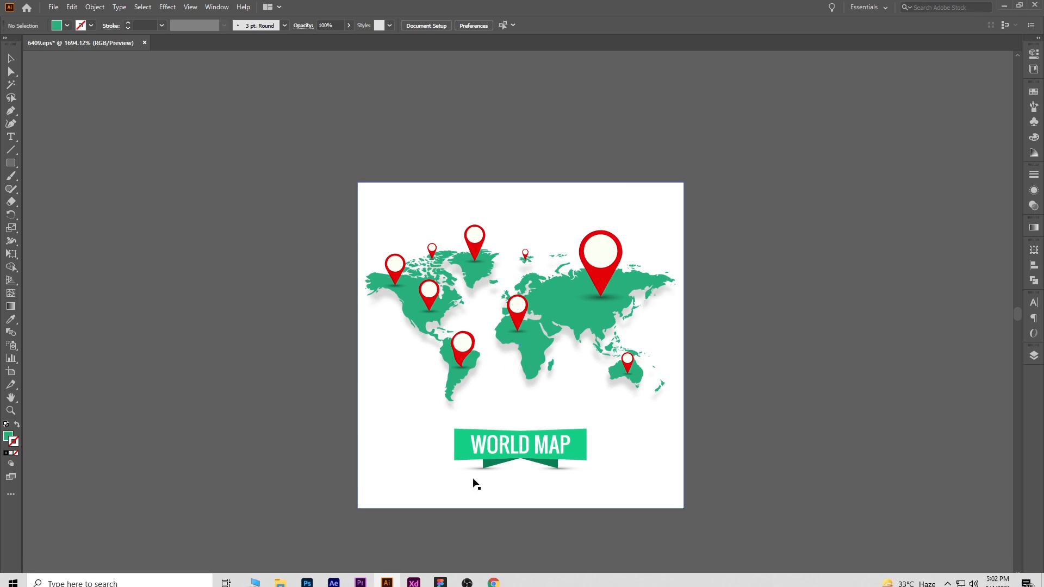
# Step: In Illustrator, place a copy of the green world map shape beside the artboard and select it without pins or banner
pyautogui.click(609, 321)
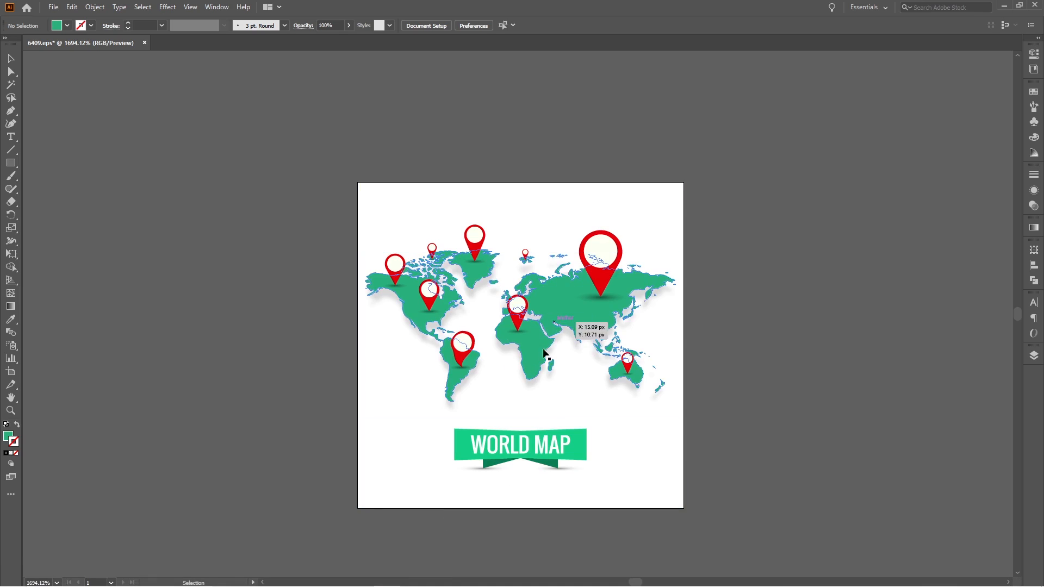
pyautogui.moveTo(607, 321); pyautogui.dragTo(908, 322)
pyautogui.moveTo(810, 480); pyautogui.dragTo(564, 478)
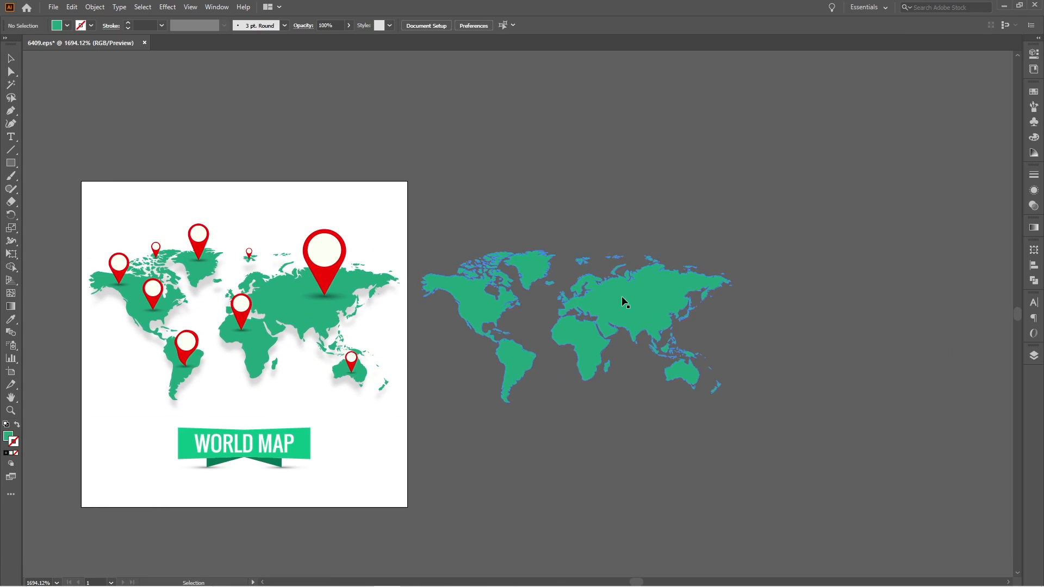
pyautogui.click(599, 320)
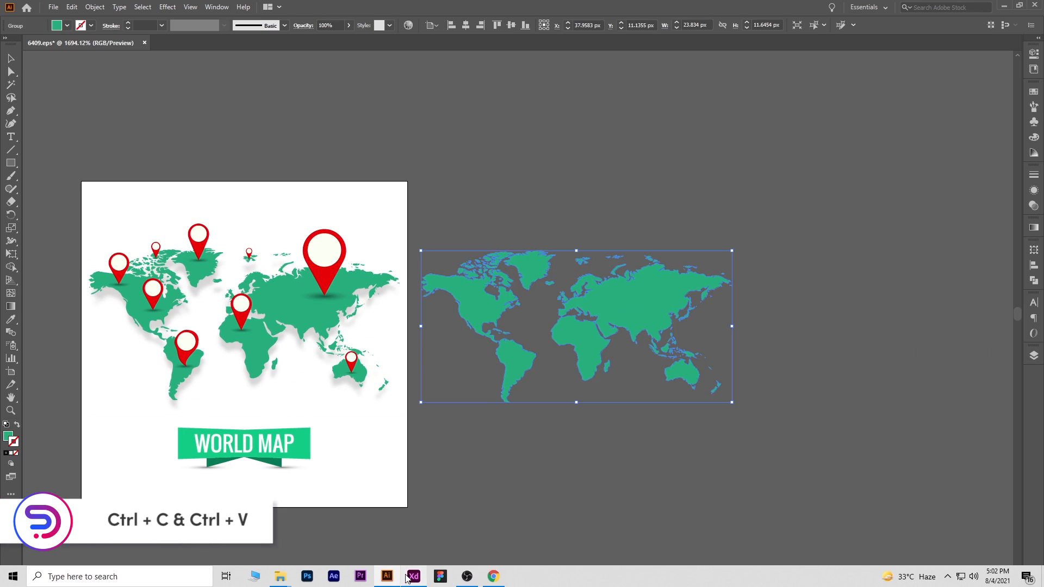
# Step: Switch to Adobe XD and paste the copied world map into the maroon header
pyautogui.click(414, 579)
pyautogui.scroll(-2, 499, 474)
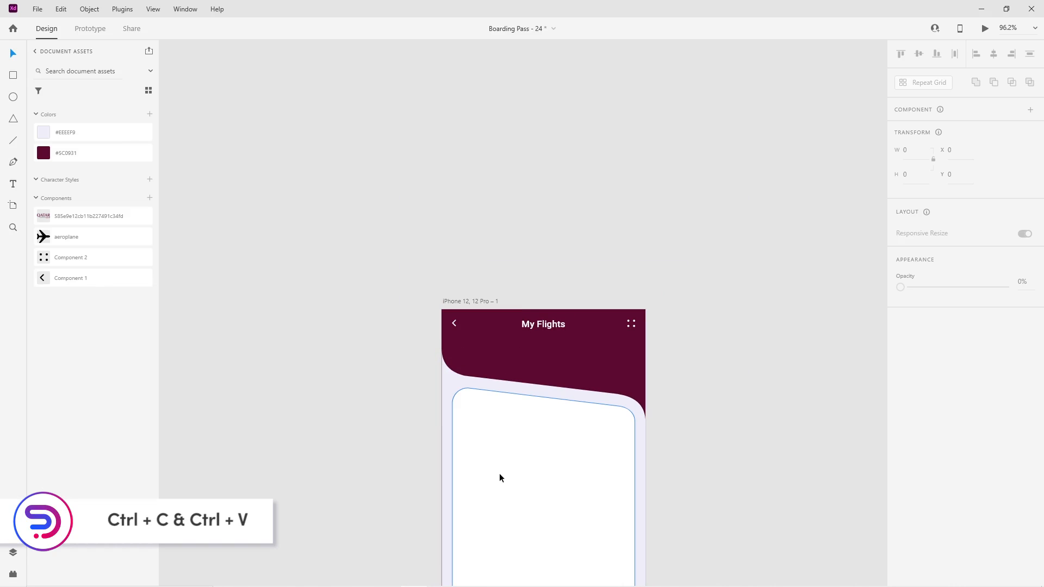
pyautogui.hotkey('ctrl', 'v')
pyautogui.scroll(5, 534, 341)
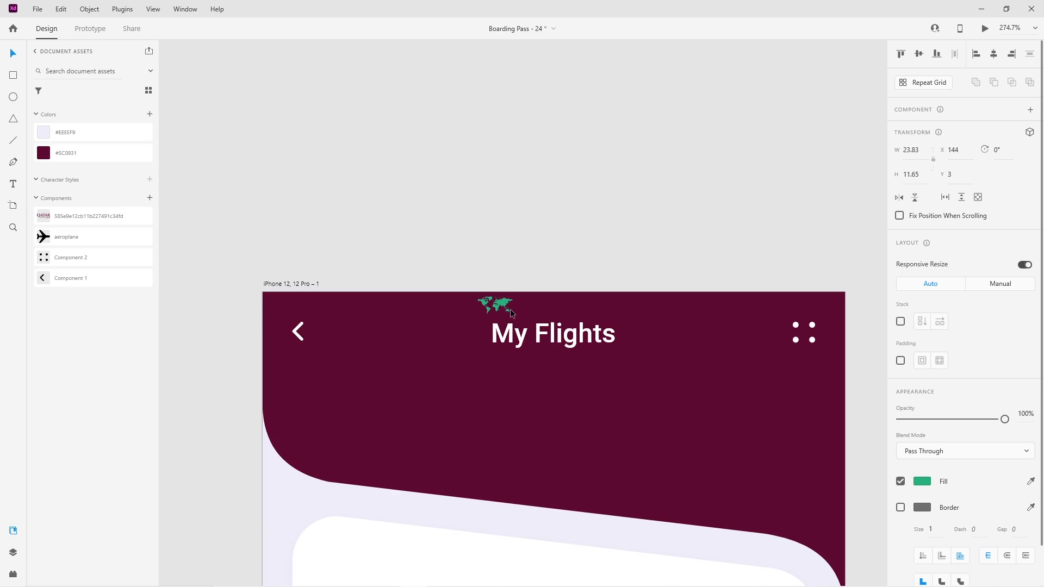
# Step: Enlarge the world map to about 282 × 138 and centre it horizontally in the header at Y 21
pyautogui.moveTo(514, 307); pyautogui.dragTo(691, 424)
pyautogui.moveTo(552, 257); pyautogui.dragTo(611, 392)
pyautogui.moveTo(752, 535); pyautogui.dragTo(722, 519)
pyautogui.moveTo(611, 426); pyautogui.dragTo(601, 389)
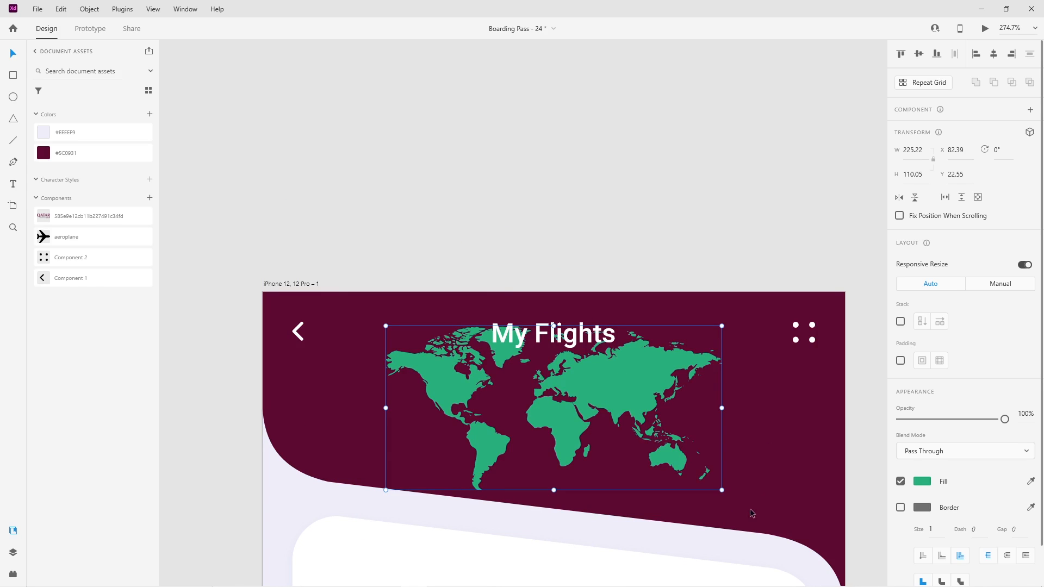
pyautogui.moveTo(721, 491); pyautogui.dragTo(763, 526)
pyautogui.moveTo(603, 387); pyautogui.dragTo(608, 405)
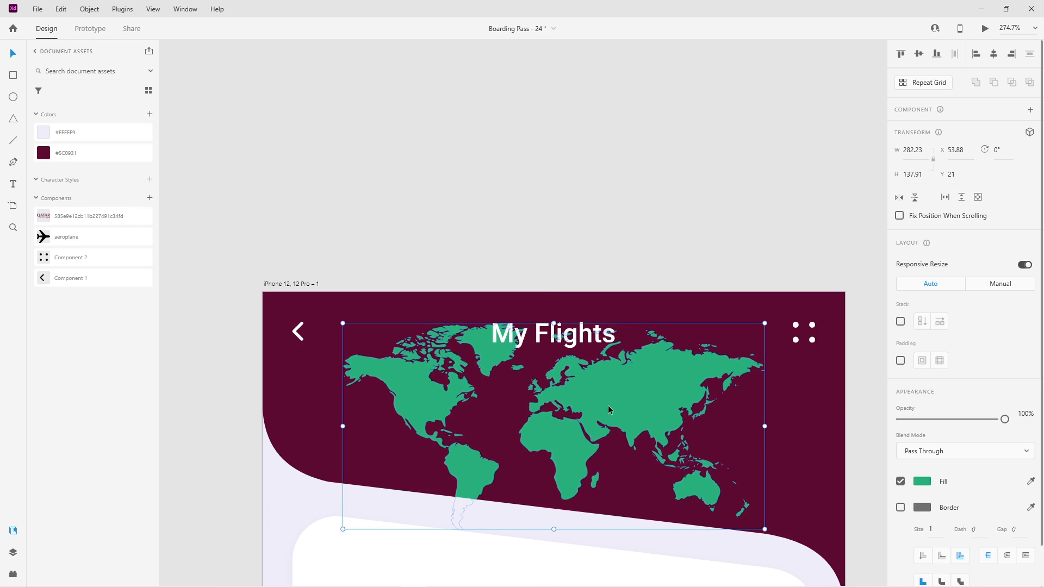
# Step: Fill the world map with white #FFFFFF and lower its opacity to a faint background level
pyautogui.click(927, 482)
pyautogui.click(761, 420)
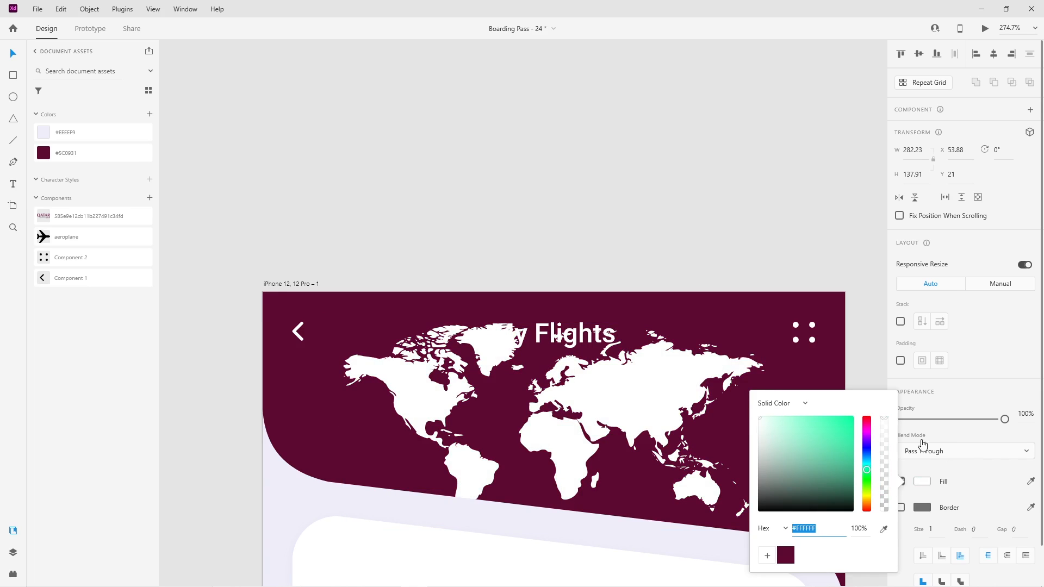
pyautogui.click(984, 436)
pyautogui.moveTo(1004, 419); pyautogui.dragTo(906, 424)
pyautogui.click(438, 235)
# Step: Adjust the position of the faint world map in the header behind the "My Flights" title
pyautogui.scroll(-3, 481, 284)
pyautogui.moveTo(543, 401); pyautogui.dragTo(552, 333)
pyautogui.click(553, 292)
pyautogui.moveTo(553, 292); pyautogui.dragTo(553, 291)
pyautogui.click(764, 391)
pyautogui.scroll(-3, 740, 388)
pyautogui.scroll(-2, 740, 387)
pyautogui.moveTo(722, 455); pyautogui.dragTo(659, 302)
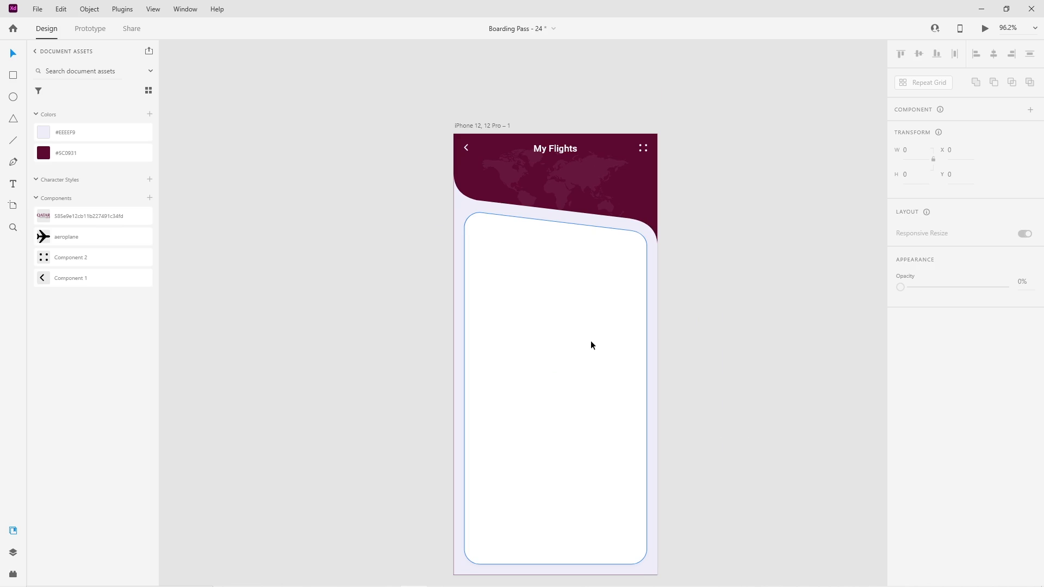
# Step: Place the Qatar Airways logo component in the upper-left corner of the white card
pyautogui.moveTo(90, 216); pyautogui.dragTo(506, 263)
pyautogui.moveTo(555, 293); pyautogui.dragTo(511, 249)
pyautogui.click(335, 310)
# Step: Import the so-discover-much-more-airplane image from the boarding Pass folder onto the artboard
pyautogui.moveTo(288, 573)
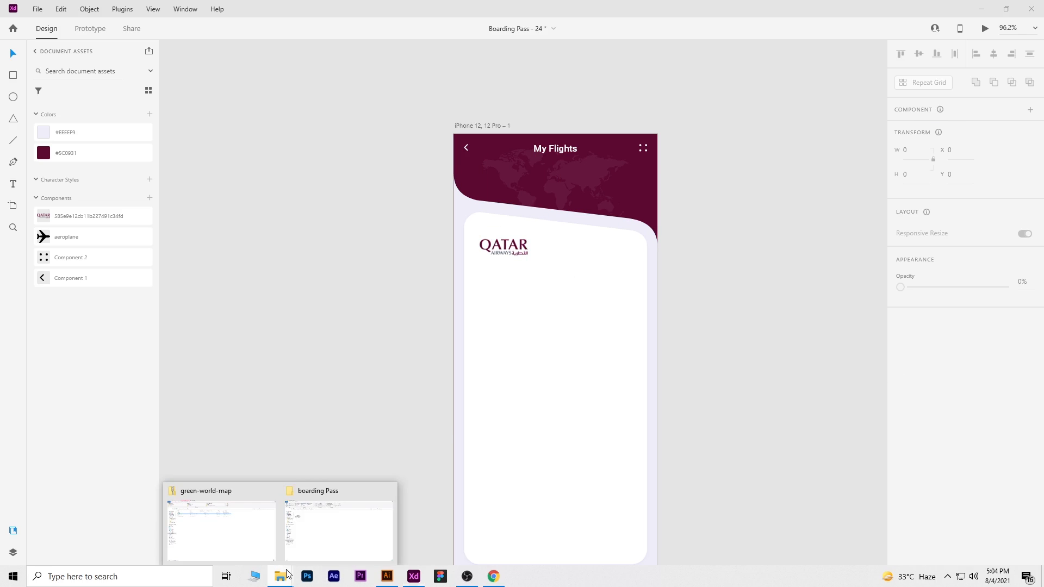
pyautogui.click(298, 552)
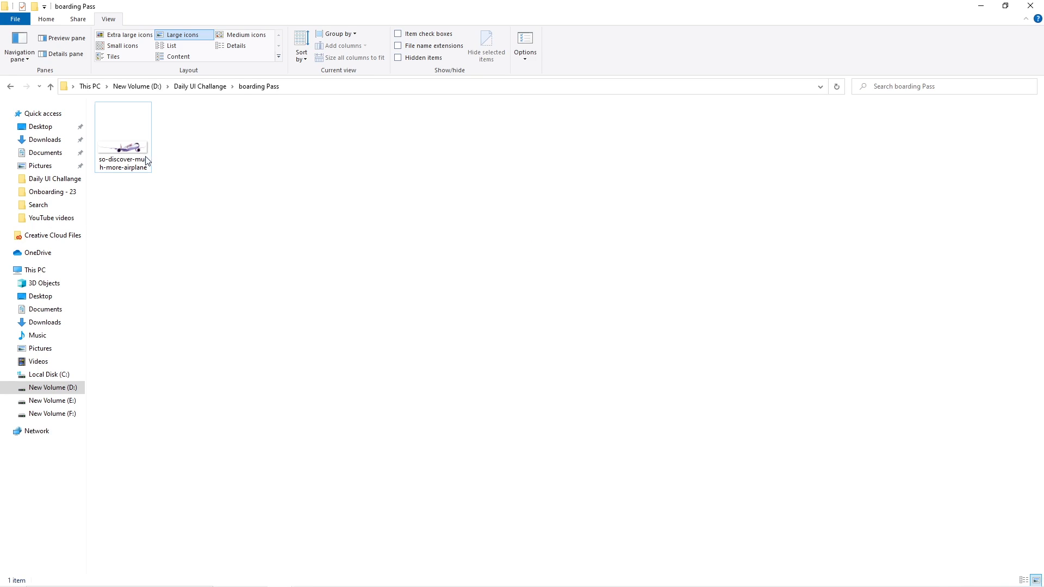
pyautogui.moveTo(145, 160); pyautogui.dragTo(564, 395)
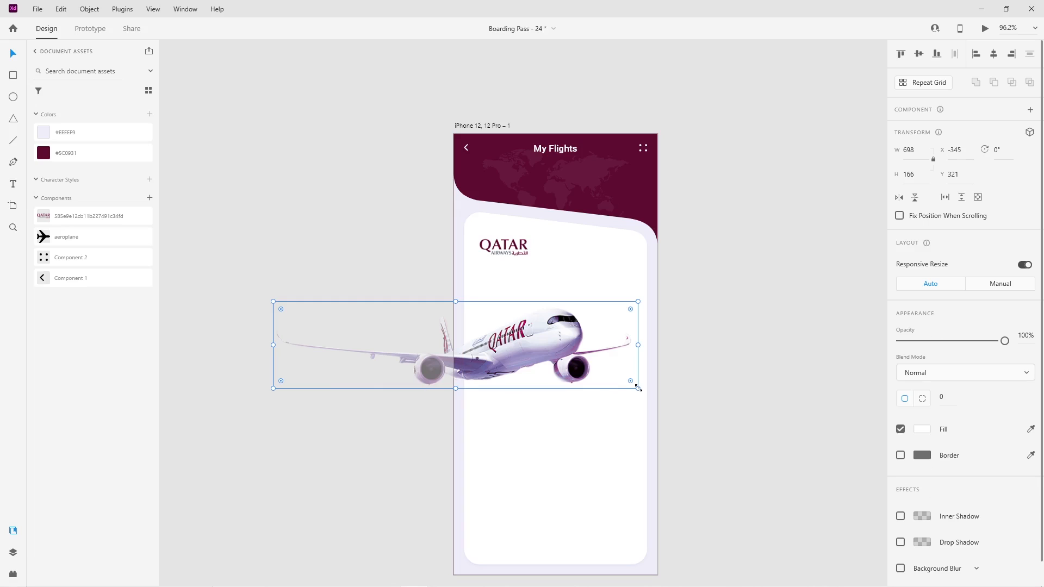
# Step: Scale the airplane image to 344 × 82 and position it beside the Qatar logo, ending at the artboard's right edge
pyautogui.moveTo(636, 387); pyautogui.dragTo(675, 319)
pyautogui.moveTo(627, 287); pyautogui.dragTo(609, 270)
pyautogui.press('Up')
pyautogui.press('Up')
pyautogui.press('Up')
pyautogui.press('Up')
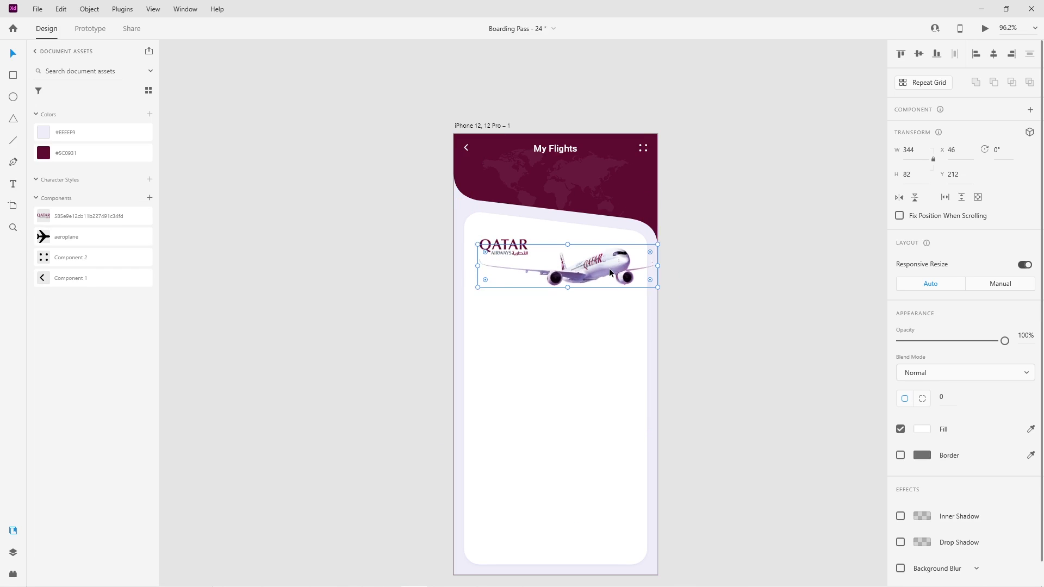
pyautogui.click(694, 332)
pyautogui.scroll(-1, 641, 288)
pyautogui.moveTo(602, 254); pyautogui.dragTo(602, 256)
pyautogui.click(743, 367)
pyautogui.scroll(1, 707, 365)
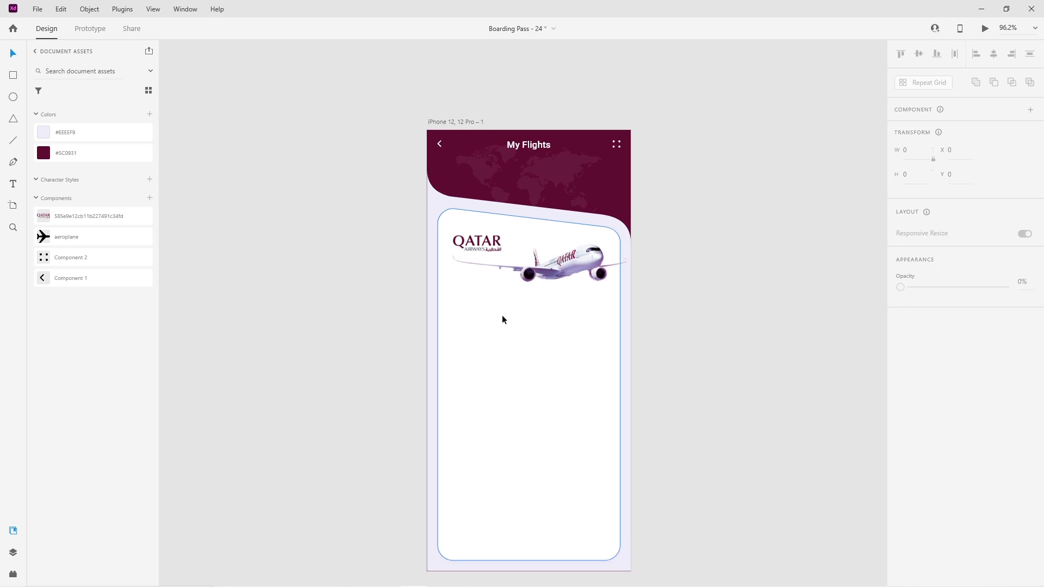
# Step: Add the text "London" below the logo on the white card and colour it grey #8F8F8F
pyautogui.click(15, 184)
pyautogui.click(460, 315)
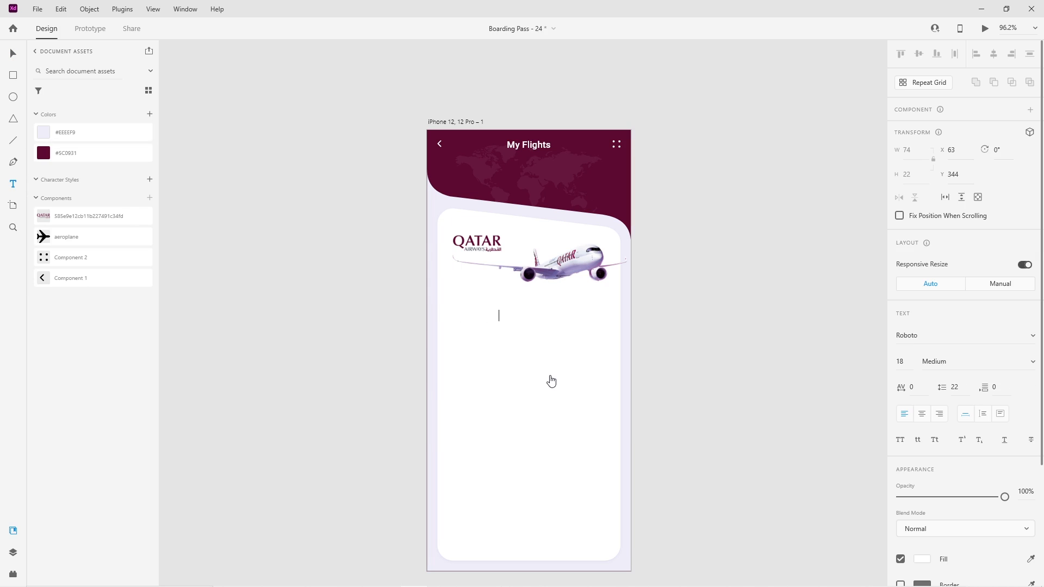
pyautogui.click(13, 53)
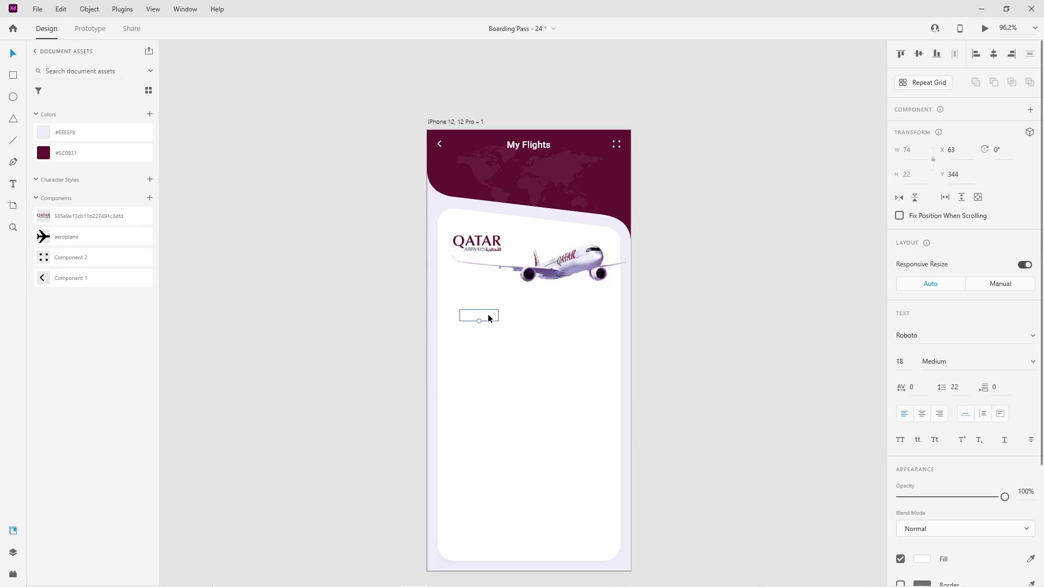
pyautogui.click(921, 558)
pyautogui.click(760, 470)
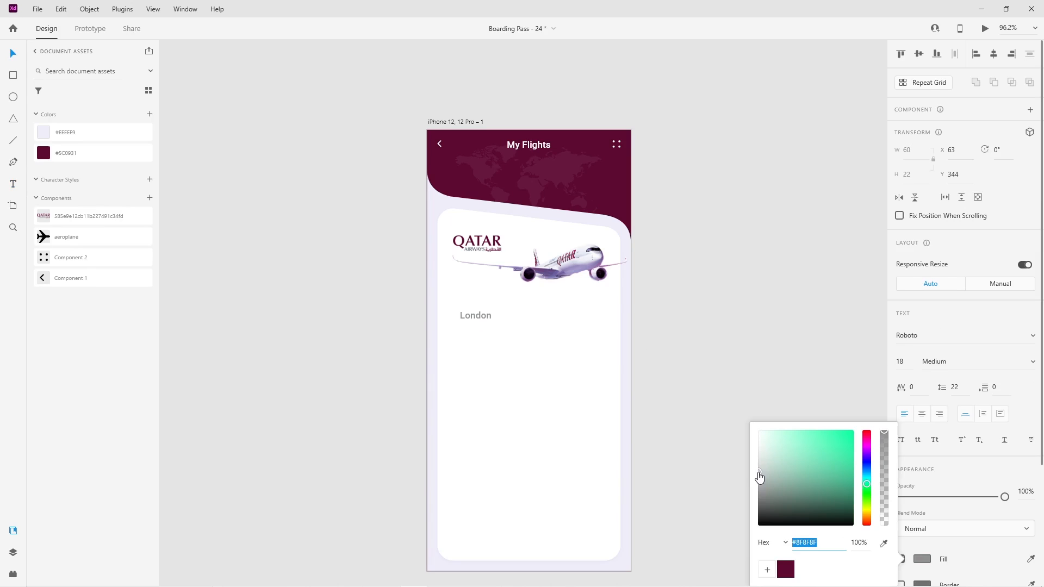
pyautogui.click(738, 465)
# Step: Duplicate the London text directly below it, change the copy to "LTN", and fill it with the saved maroon colour
pyautogui.moveTo(475, 318)
pyautogui.mouseDown()
pyautogui.moveTo(467, 313)
pyautogui.moveTo(470, 331)
pyautogui.mouseUp()
pyautogui.doubleClick(470, 334)
pyautogui.write('L')
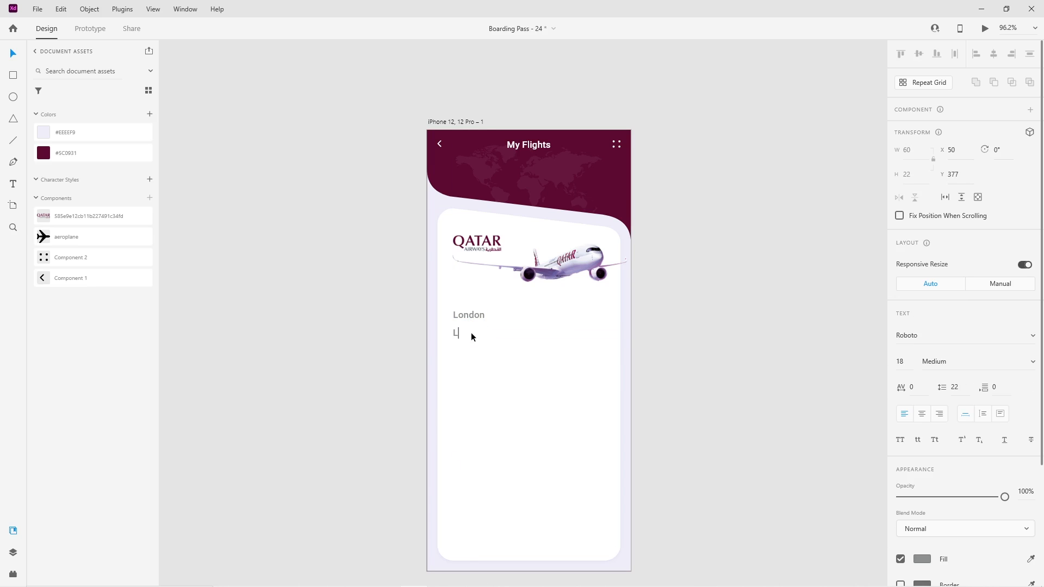
pyautogui.write('TN')
pyautogui.press('Escape')
pyautogui.click(925, 561)
pyautogui.click(788, 569)
pyautogui.click(592, 353)
# Step: Set the LTN text to size 28 Bold and centre it just below London at X 56, Y 365
pyautogui.scroll(5, 517, 327)
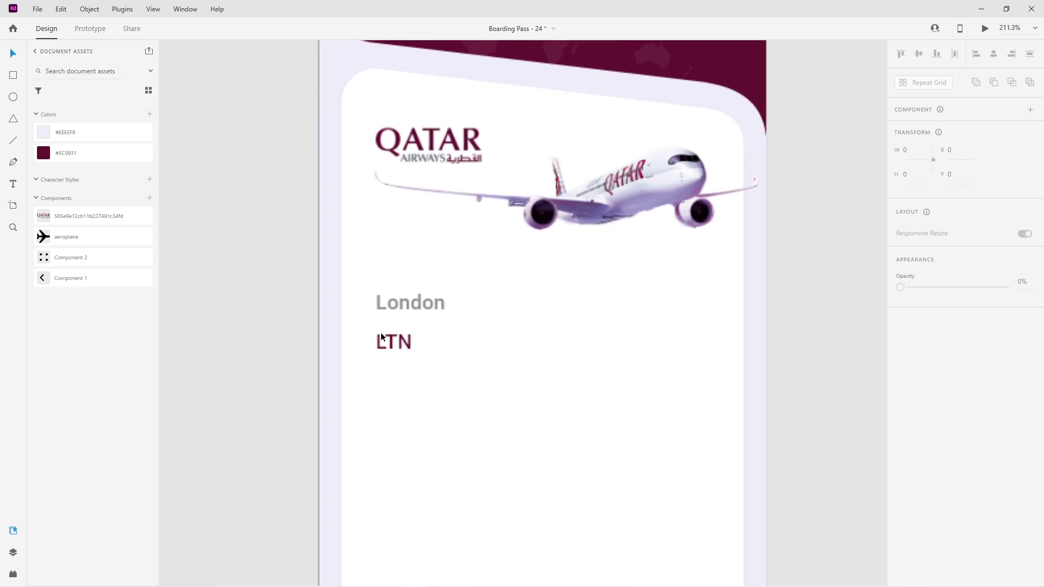
pyautogui.click(382, 337)
pyautogui.click(906, 361)
pyautogui.write('28')
pyautogui.press('Return')
pyautogui.moveTo(403, 341); pyautogui.dragTo(410, 338)
pyautogui.click(1031, 363)
pyautogui.click(940, 405)
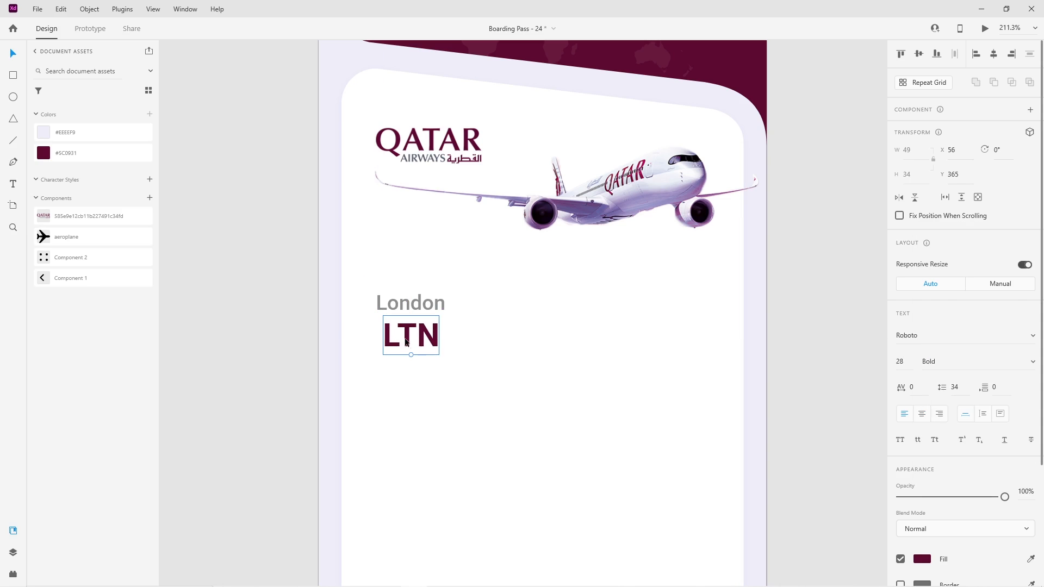
# Step: Set the London text to size 14 Regular and centre it above LTN
pyautogui.click(409, 302)
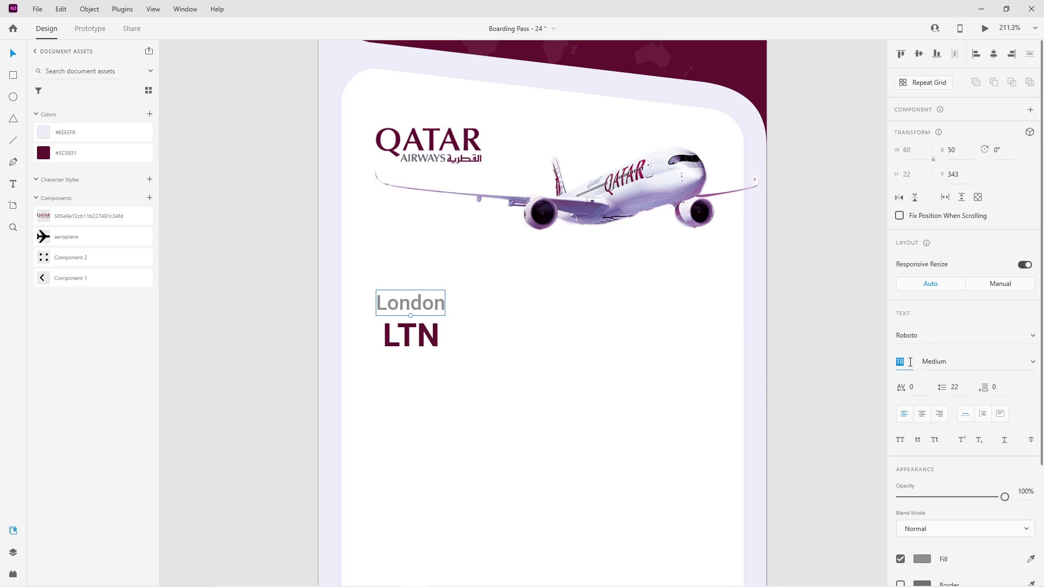
pyautogui.press('Return')
pyautogui.moveTo(408, 302); pyautogui.dragTo(411, 306)
pyautogui.click(1029, 364)
pyautogui.click(940, 318)
pyautogui.click(488, 331)
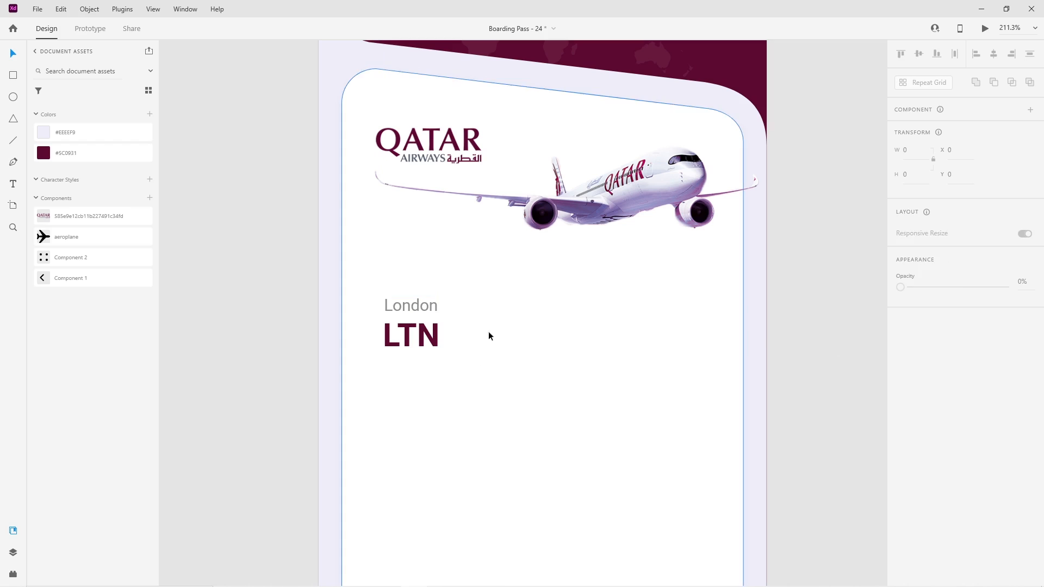
# Step: Duplicate the London text below LTN and change the copy to "9:20 pm"
pyautogui.click(400, 338)
pyautogui.scroll(-2, 435, 356)
pyautogui.moveTo(419, 271); pyautogui.dragTo(426, 334)
pyautogui.doubleClick(413, 329)
pyautogui.write('9:20 pm')
pyautogui.press('Escape')
# Step: Duplicate the time text below itself and change the copy to "Sun, 20 Mar 2021"
pyautogui.moveTo(422, 340); pyautogui.dragTo(425, 356)
pyautogui.doubleClick(424, 354)
pyautogui.write('Sun, 20 <M')
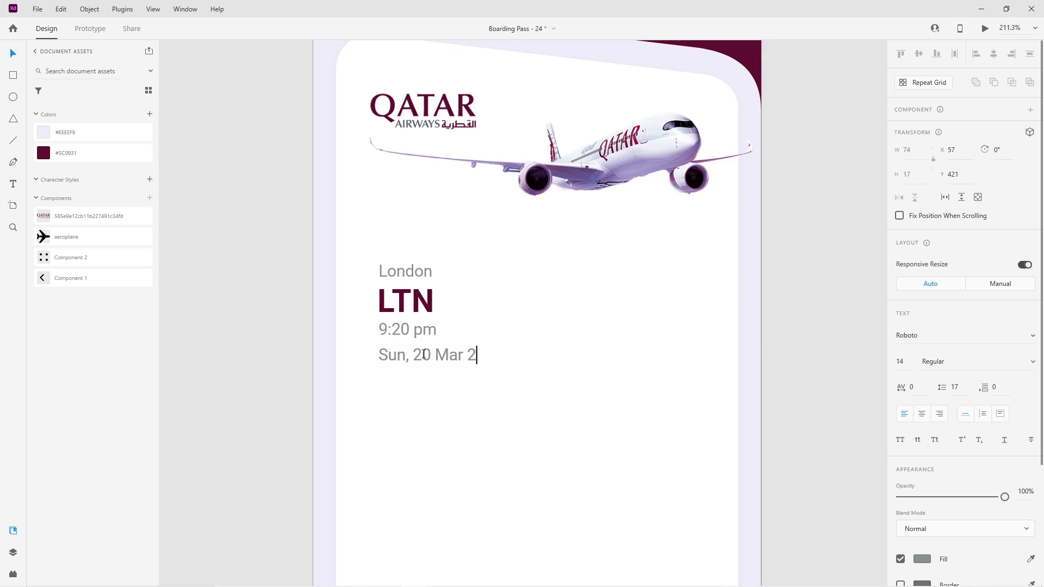
pyautogui.press('Escape')
# Step: Reduce the time and date texts to size 12
pyautogui.click(909, 359)
pyautogui.press('Down')
pyautogui.press('Down')
pyautogui.click(364, 344)
# Step: Centre the London, LTN, time and date texts on a common vertical axis and duplicate them at the card's right side
pyautogui.moveTo(405, 332); pyautogui.dragTo(407, 328)
pyautogui.moveTo(418, 356); pyautogui.dragTo(333, 397)
pyautogui.keyDown('shift'); pyautogui.click(357, 360); pyautogui.keyUp('shift')
pyautogui.keyDown('shift'); pyautogui.click(359, 419); pyautogui.keyUp('shift')
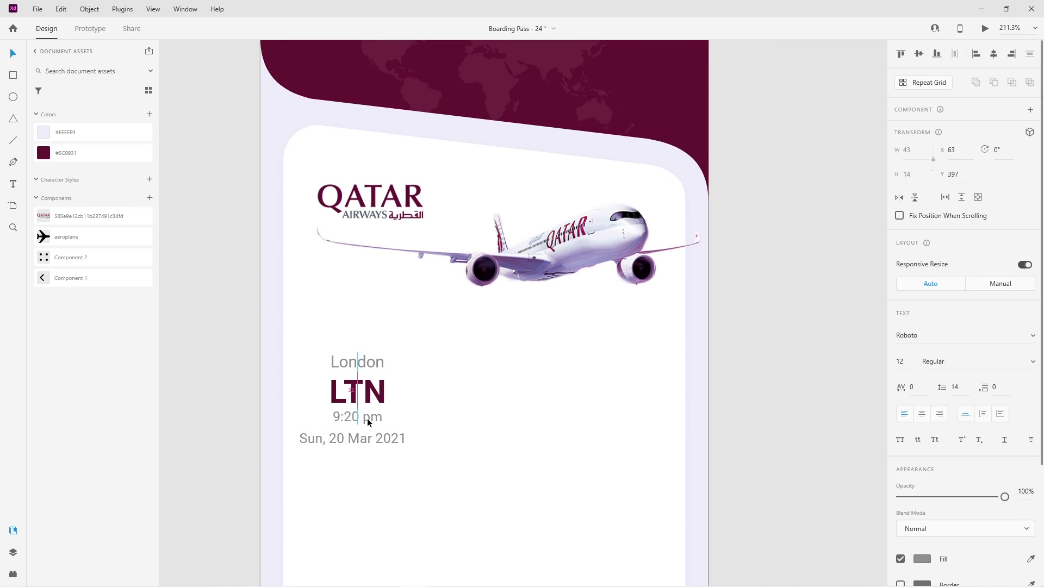
pyautogui.keyDown('shift'); pyautogui.click(369, 438); pyautogui.keyUp('shift')
pyautogui.hotkey('shift', 'c')
pyautogui.moveTo(364, 396); pyautogui.dragTo(619, 397)
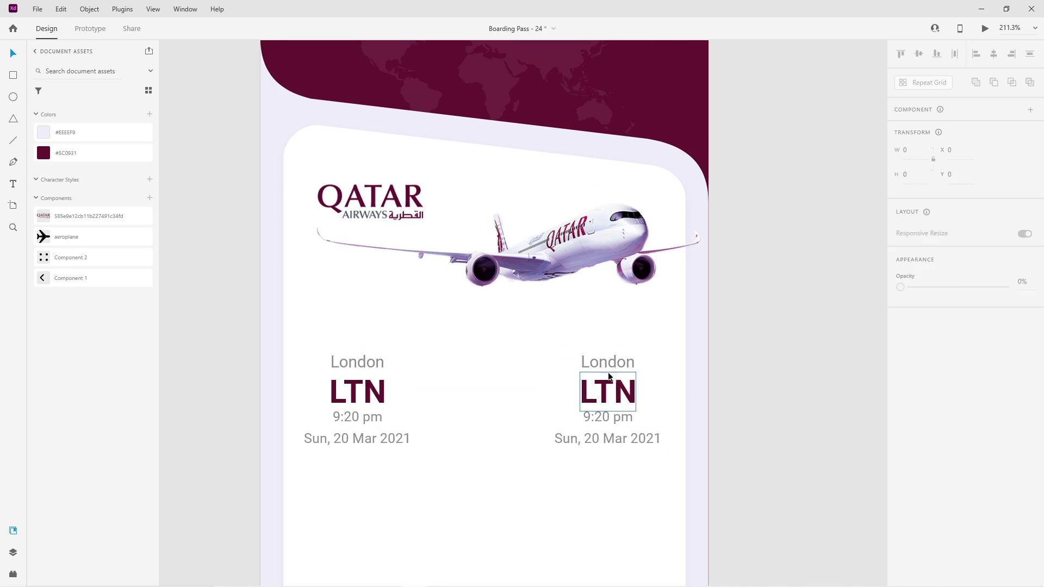
# Step: Change the duplicated airport code to "DOH" and its city name to "Doha"
pyautogui.doubleClick(609, 387)
pyautogui.write('DOH')
pyautogui.press('Escape')
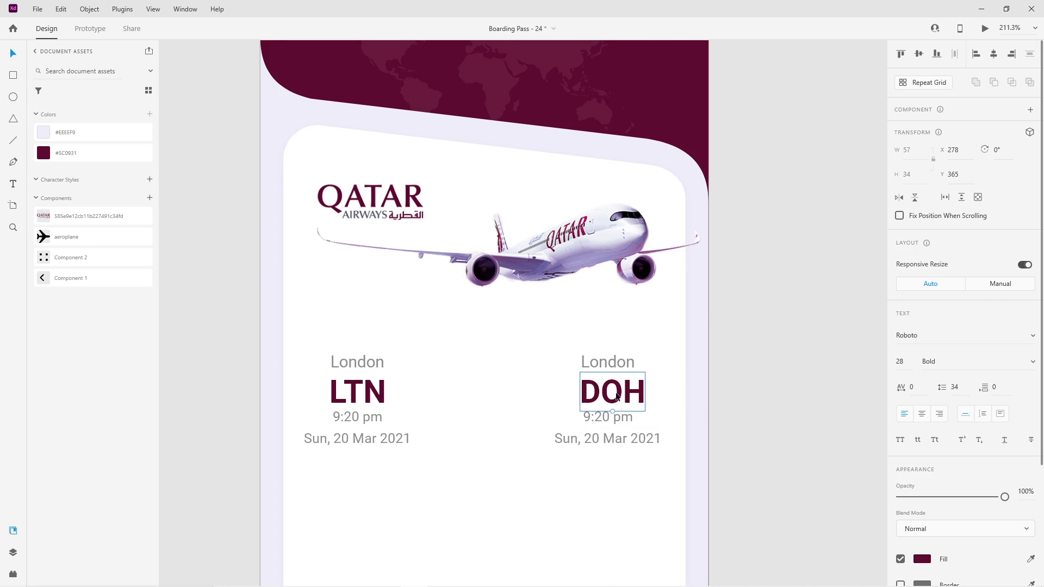
pyautogui.doubleClick(612, 363)
pyautogui.write('Doha')
pyautogui.press('Escape')
# Step: Change the arrival time to "1:20 am" and centre the Doha column's texts on each other
pyautogui.doubleClick(598, 416)
pyautogui.moveTo(594, 416)
pyautogui.mouseDown()
pyautogui.moveTo(582, 414)
pyautogui.moveTo(611, 414)
pyautogui.mouseUp()
pyautogui.write('1')
pyautogui.press('Escape')
pyautogui.doubleClick(611, 415)
pyautogui.moveTo(614, 416)
pyautogui.mouseDown()
pyautogui.moveTo(638, 417)
pyautogui.moveTo(611, 416)
pyautogui.mouseUp()
pyautogui.write('am')
pyautogui.click(745, 418)
pyautogui.click(632, 442)
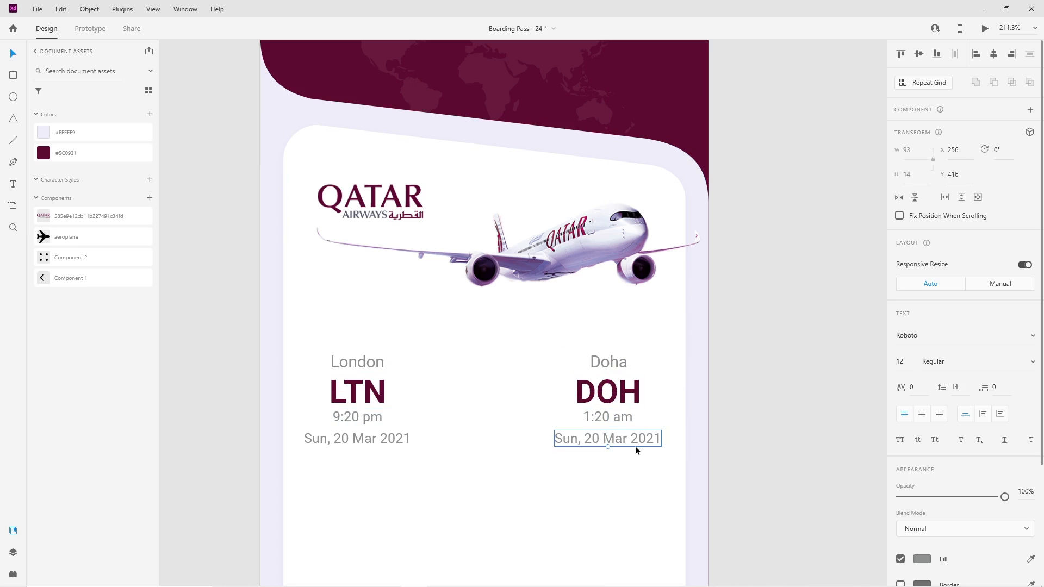
pyautogui.click(722, 456)
# Step: Place the aeroplane component midway between the LTN and DOH codes
pyautogui.scroll(-1, 737, 467)
pyautogui.moveTo(739, 470); pyautogui.dragTo(686, 454)
pyautogui.scroll(1, 686, 454)
pyautogui.scroll(2, 540, 436)
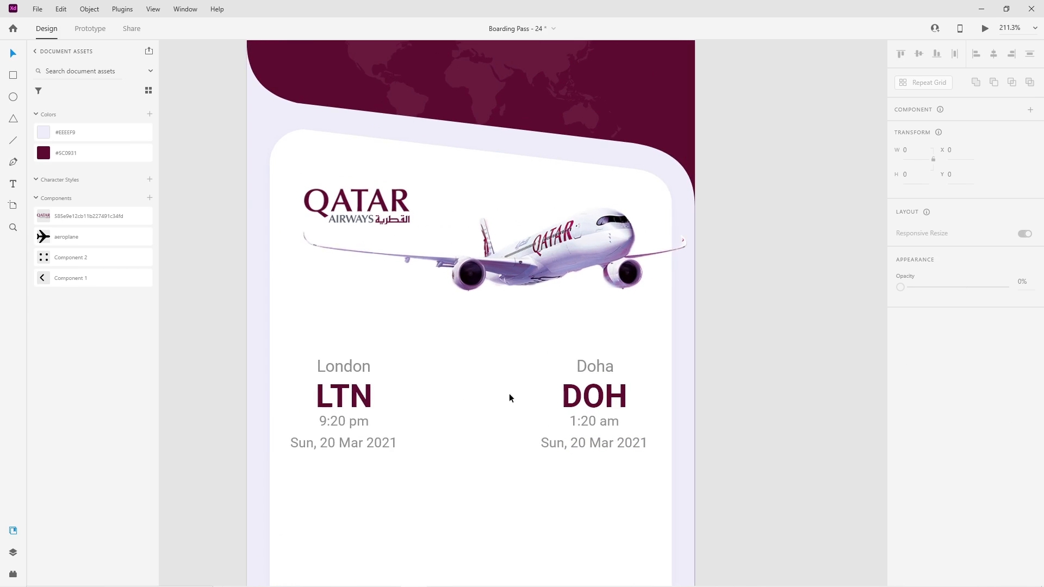
pyautogui.moveTo(48, 246); pyautogui.dragTo(484, 402)
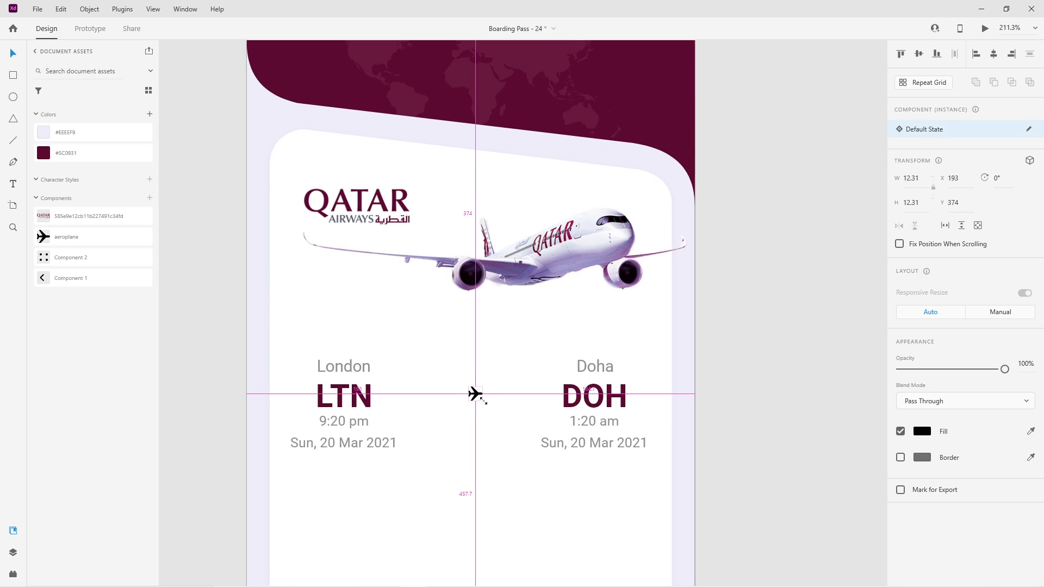
pyautogui.moveTo(486, 403); pyautogui.dragTo(485, 403)
pyautogui.scroll(1, 214, 433)
pyautogui.hscroll(-1, 214, 433)
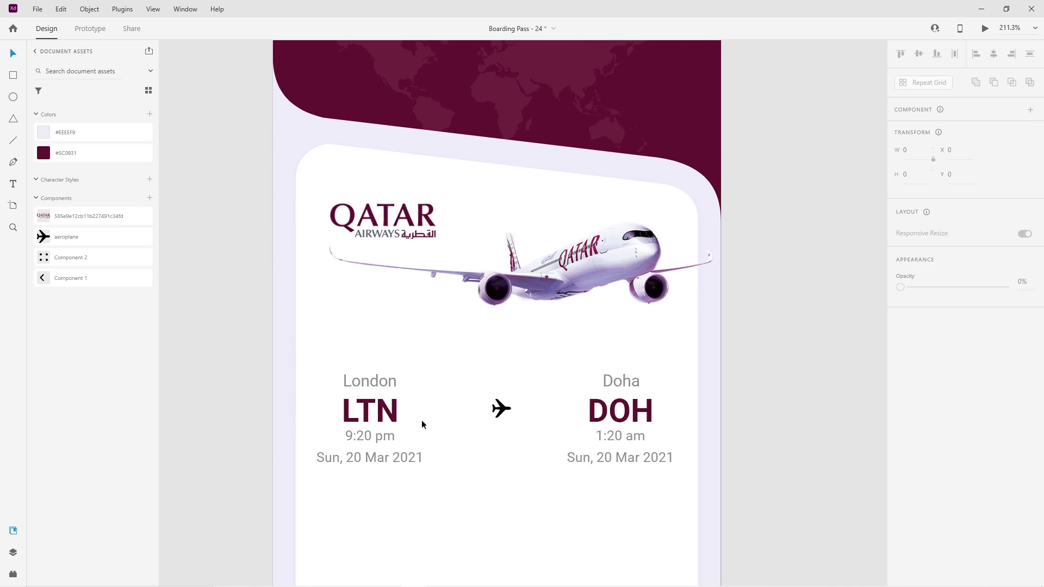
# Step: Draw a horizontal line 53 wide between LTN and the aeroplane, with border size 1, dash 2 and gap 2
pyautogui.press('Escape')
pyautogui.hscroll(1, 428, 416)
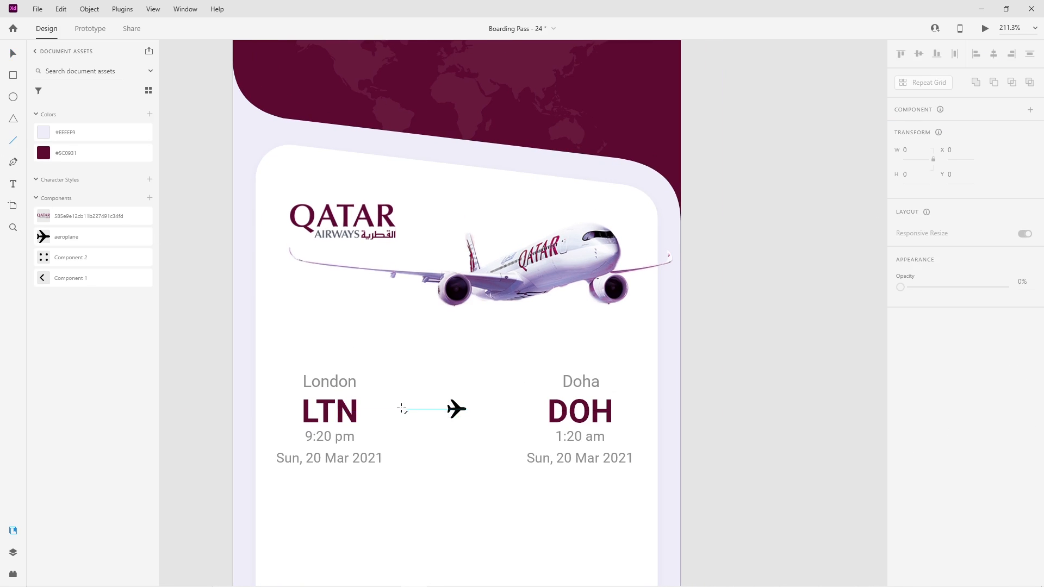
pyautogui.moveTo(377, 412); pyautogui.dragTo(419, 412)
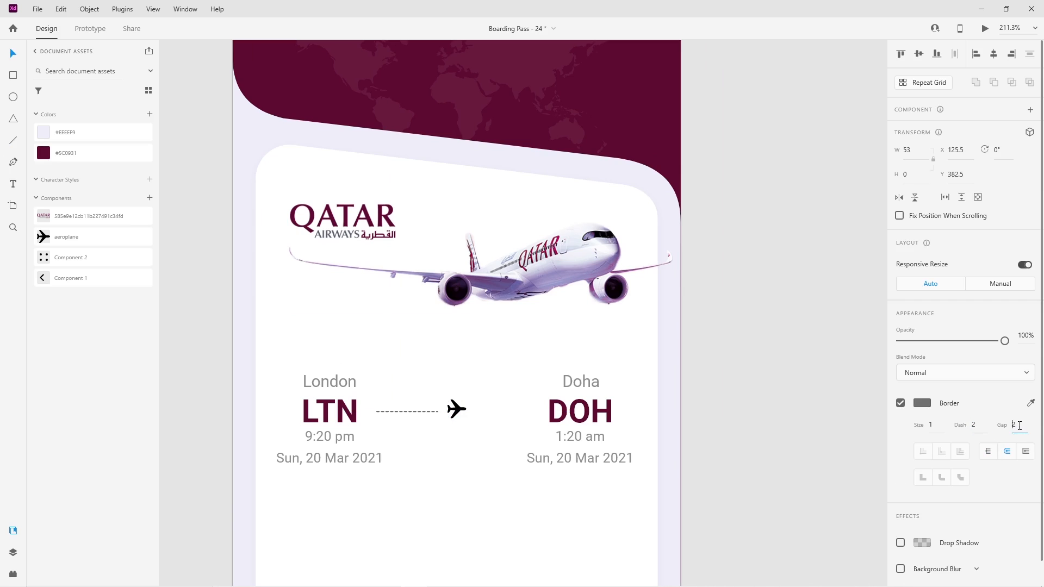
pyautogui.click(694, 467)
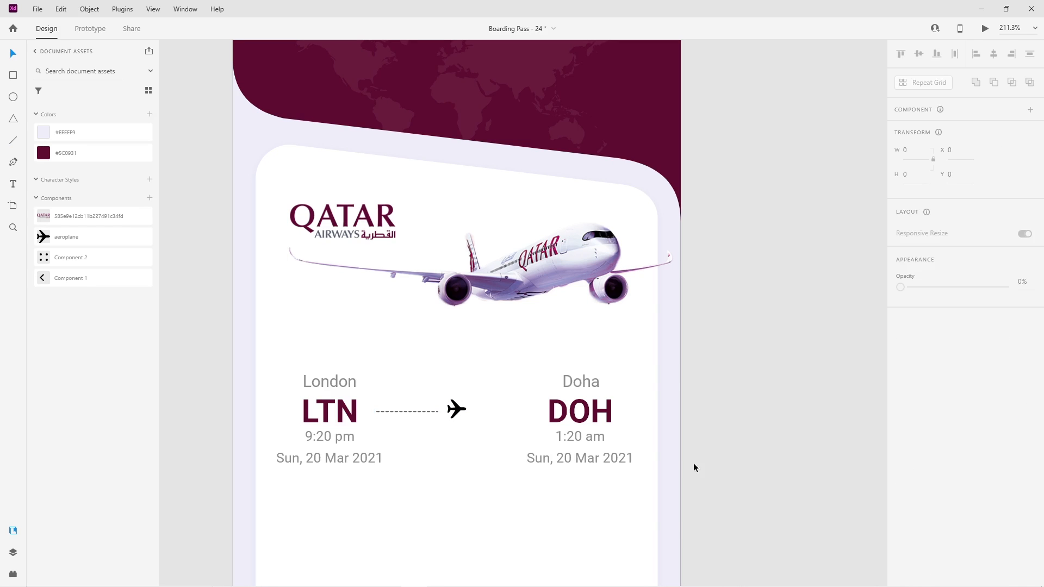
# Step: Colour the dashed line light grey and shorten it to a width of 39
pyautogui.click(418, 412)
pyautogui.click(921, 403)
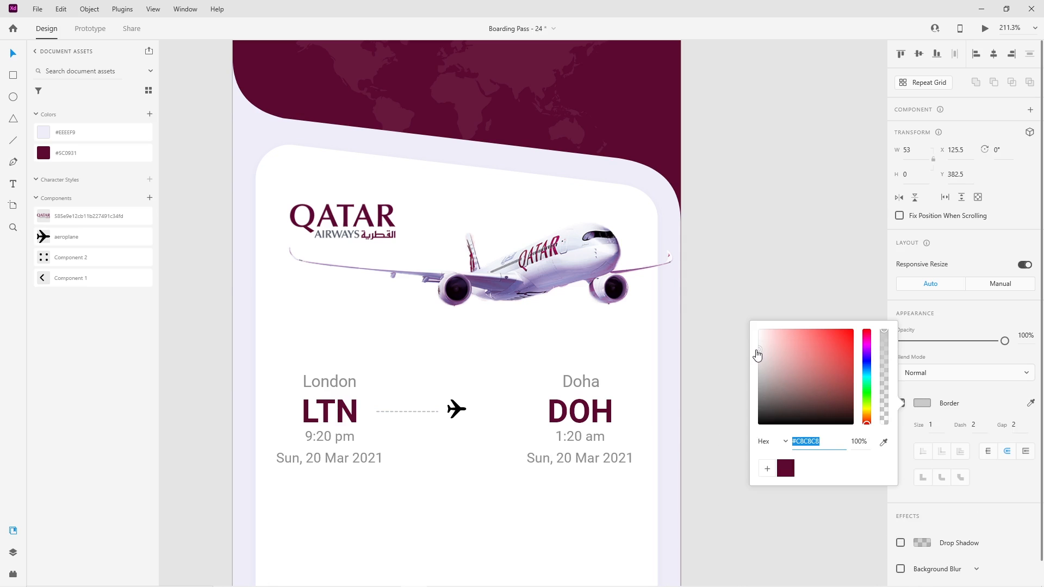
pyautogui.scroll(5, 435, 407)
pyautogui.click(402, 420)
pyautogui.moveTo(303, 422); pyautogui.dragTo(333, 424)
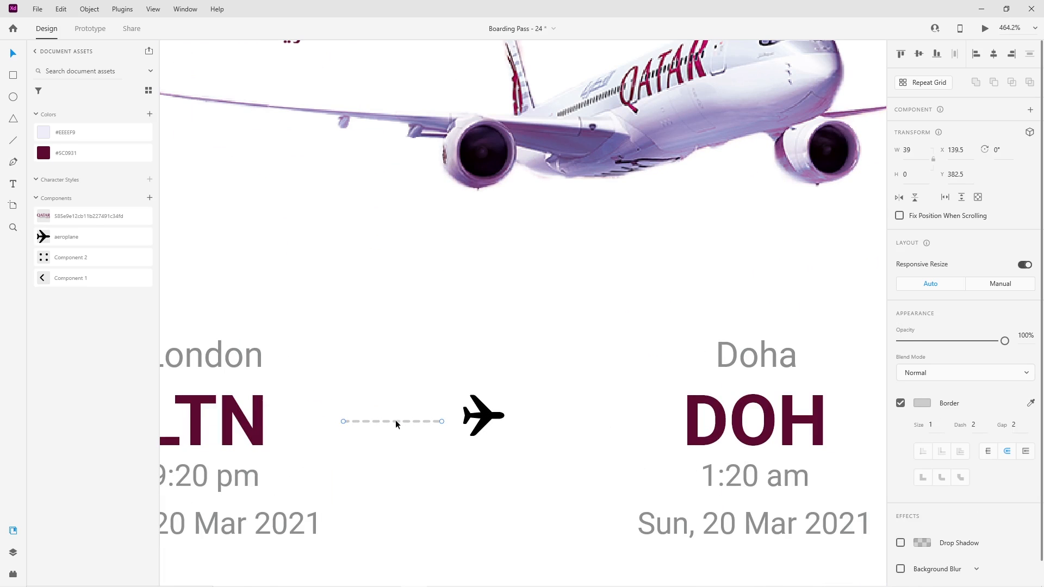
# Step: Duplicate the dashed line between the aeroplane and DOH, and align both lines and the aeroplane vertically with the airport codes
pyautogui.moveTo(405, 414); pyautogui.dragTo(585, 416)
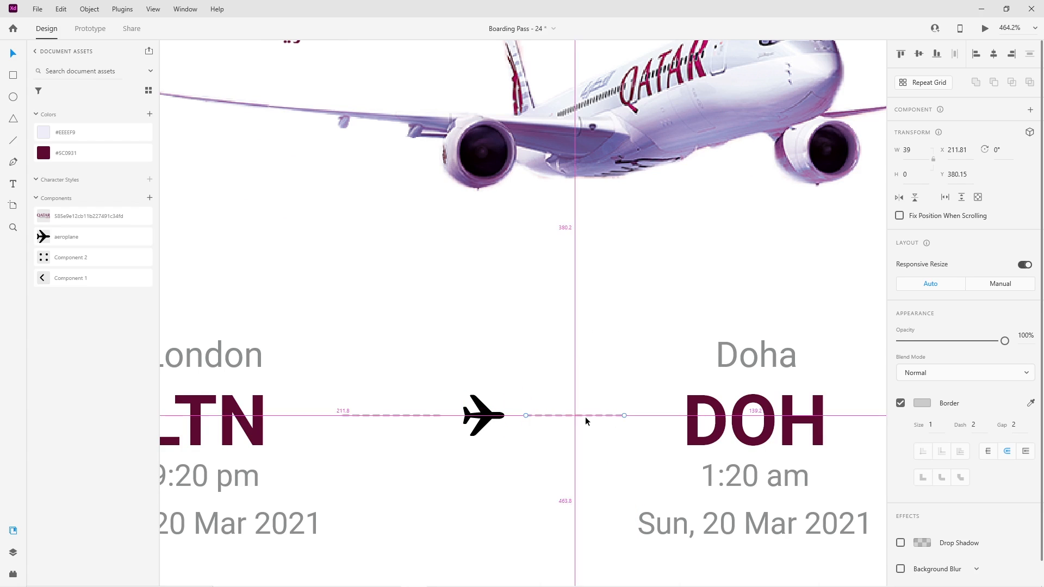
pyautogui.scroll(-5, 522, 428)
pyautogui.keyDown('shift'); pyautogui.click(505, 427); pyautogui.keyUp('shift')
pyautogui.keyDown('shift'); pyautogui.click(481, 424); pyautogui.keyUp('shift')
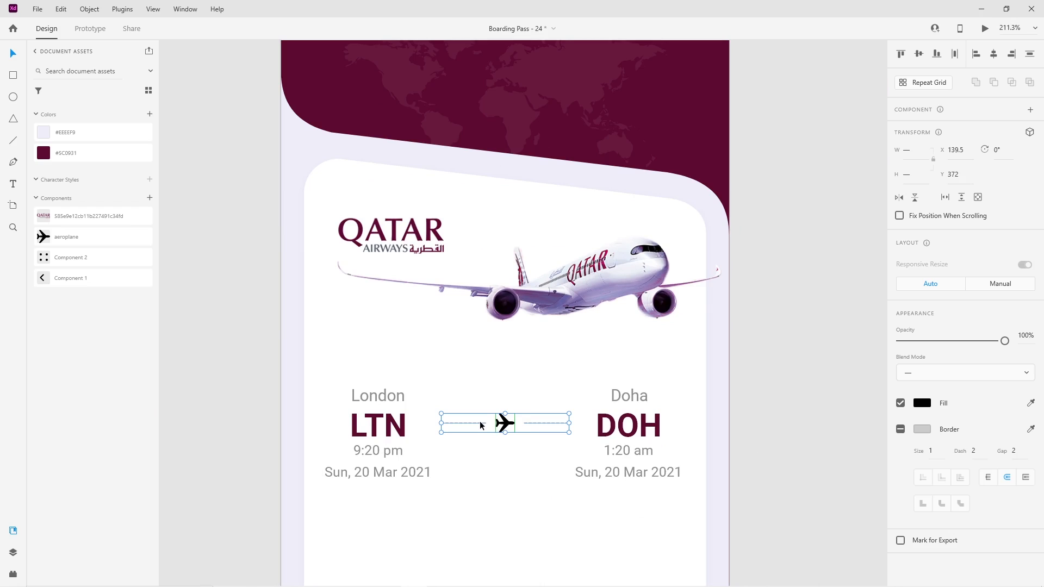
pyautogui.moveTo(506, 422); pyautogui.dragTo(506, 423)
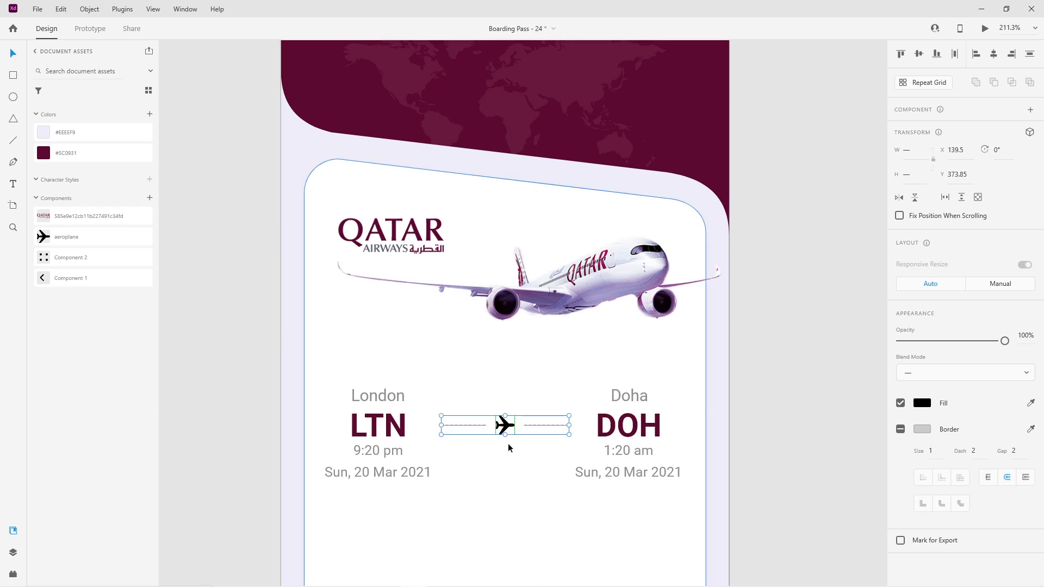
# Step: Group the departure texts, arrival texts, aeroplane and dashed lines into one flight block
pyautogui.scroll(-4, 508, 443)
pyautogui.moveTo(698, 457); pyautogui.dragTo(690, 418)
pyautogui.moveTo(680, 349); pyautogui.dragTo(399, 489)
pyautogui.moveTo(319, 464); pyautogui.dragTo(423, 496)
pyautogui.hotkey('ctrl', 'g')
pyautogui.moveTo(507, 443); pyautogui.dragTo(501, 288)
pyautogui.press('Escape')
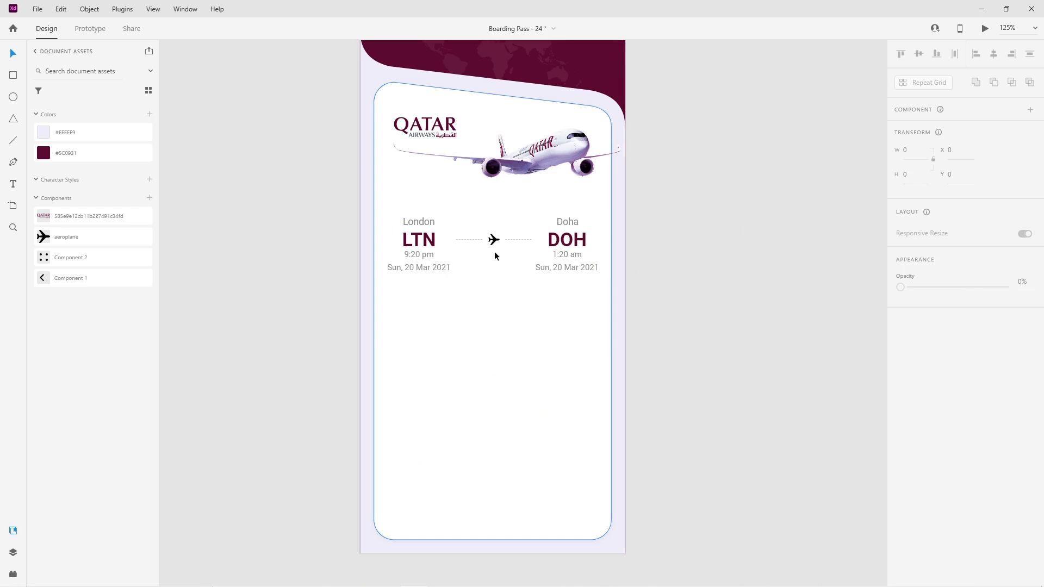
# Step: Draw a centred horizontal divider 300 wide below the flight block and give it the saved pale lavender border colour
pyautogui.press('l')
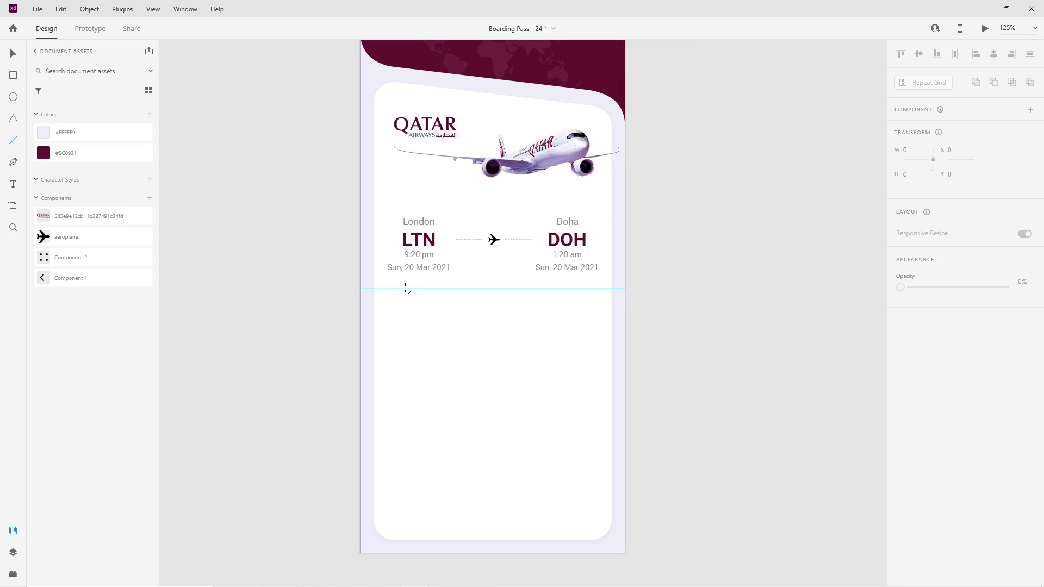
pyautogui.moveTo(400, 285); pyautogui.dragTo(589, 283)
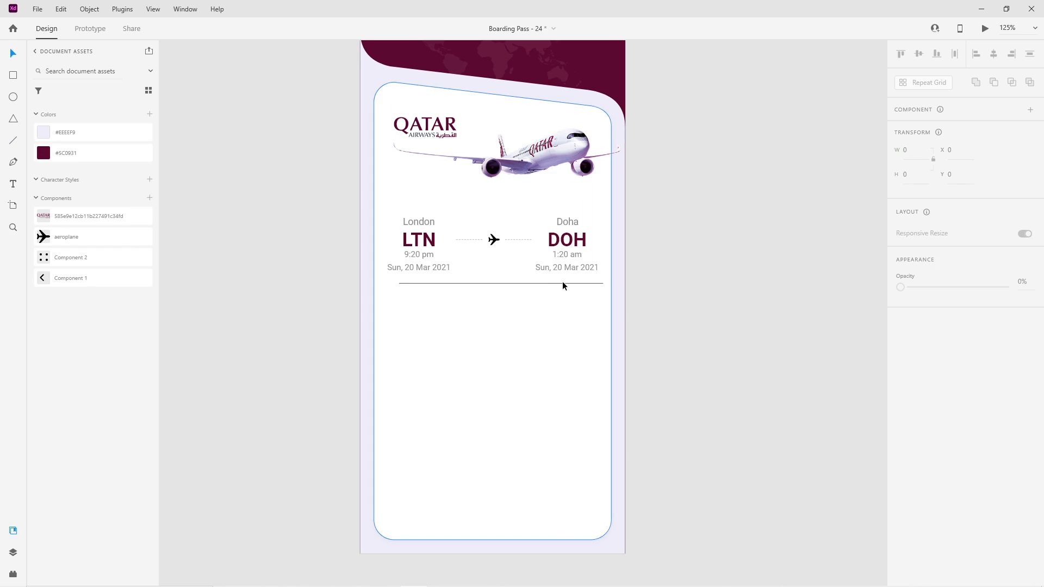
pyautogui.moveTo(563, 281); pyautogui.dragTo(546, 288)
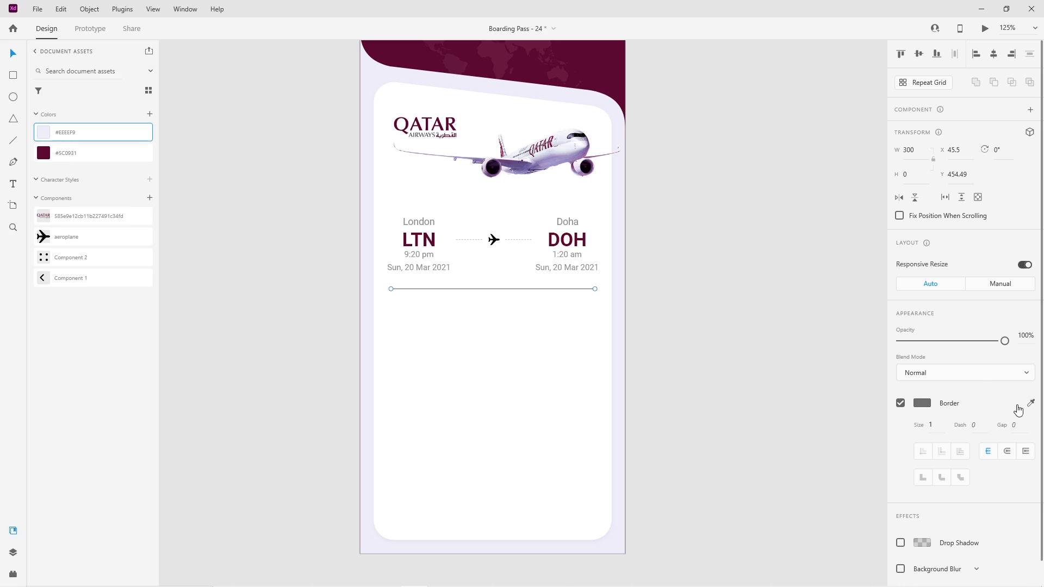
pyautogui.click(43, 132)
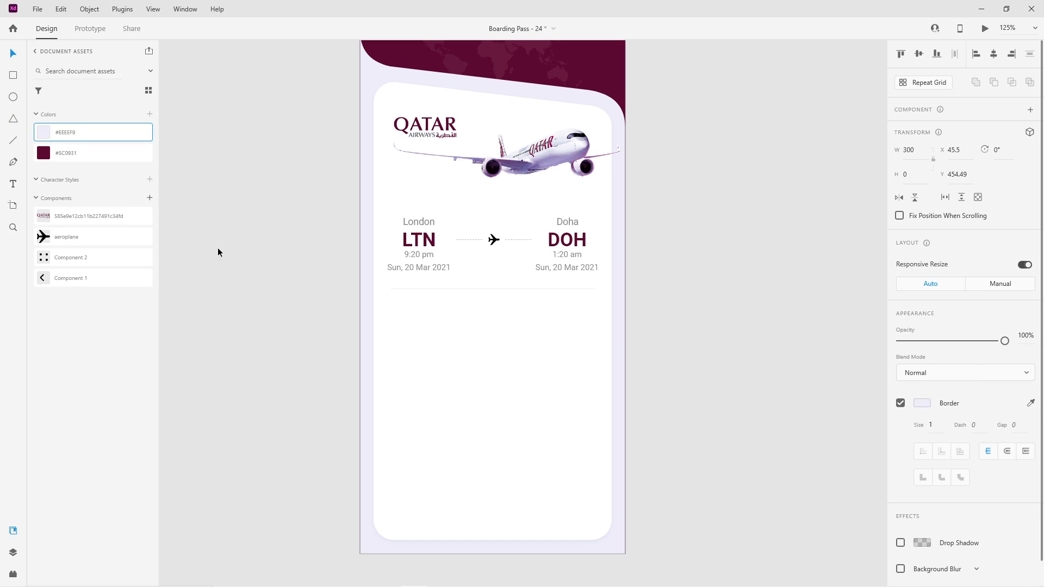
# Step: Move the divider 4 px further down, away from the flight dates
pyautogui.click(413, 297)
pyautogui.click(429, 289)
pyautogui.press('Down')
pyautogui.press('Down')
pyautogui.press('Down')
pyautogui.press('Down')
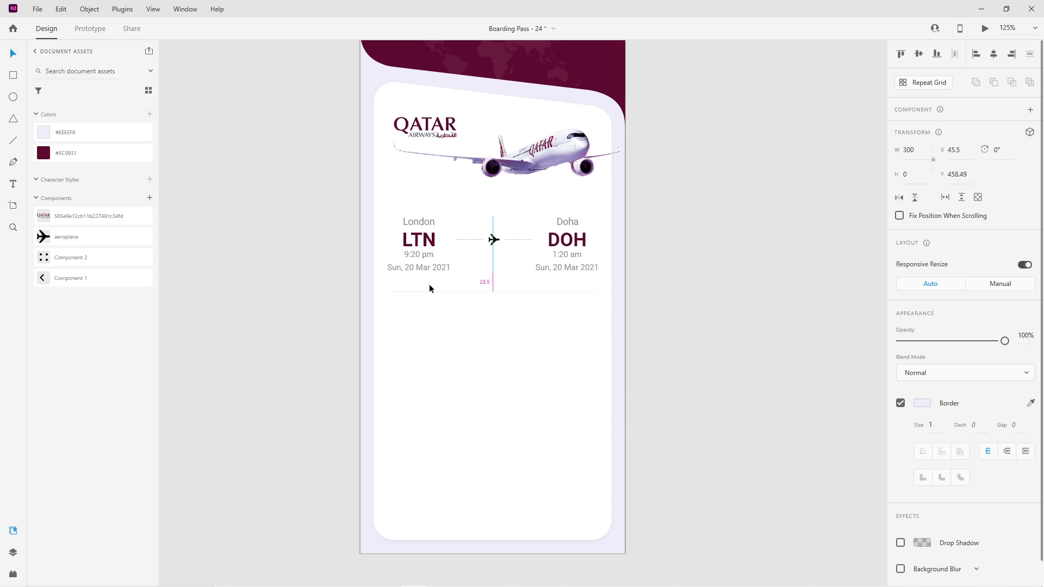
pyautogui.click(301, 313)
pyautogui.moveTo(295, 307); pyautogui.dragTo(264, 317)
# Step: Group the divider with the flight block and repeat the group vertically with Repeat Grid to make three flights
pyautogui.click(423, 302)
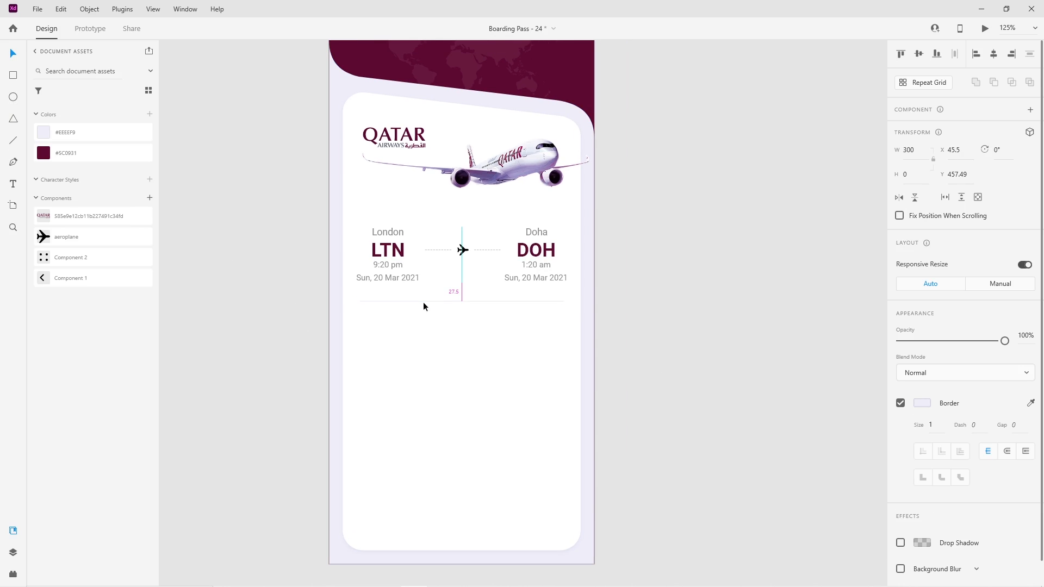
pyautogui.keyDown('shift'); pyautogui.click(395, 249); pyautogui.keyUp('shift')
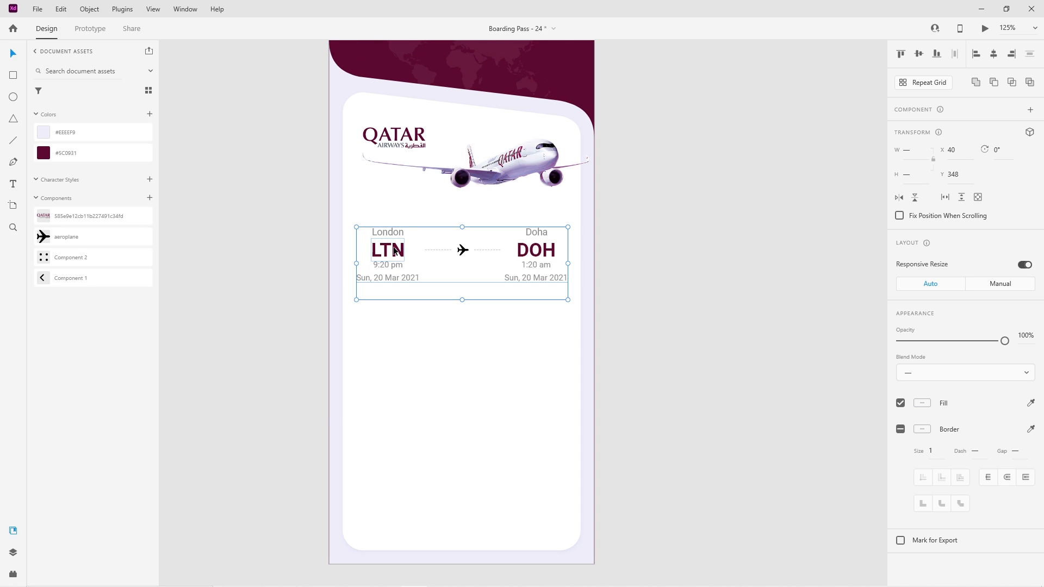
pyautogui.hotkey('ctrl', 'g')
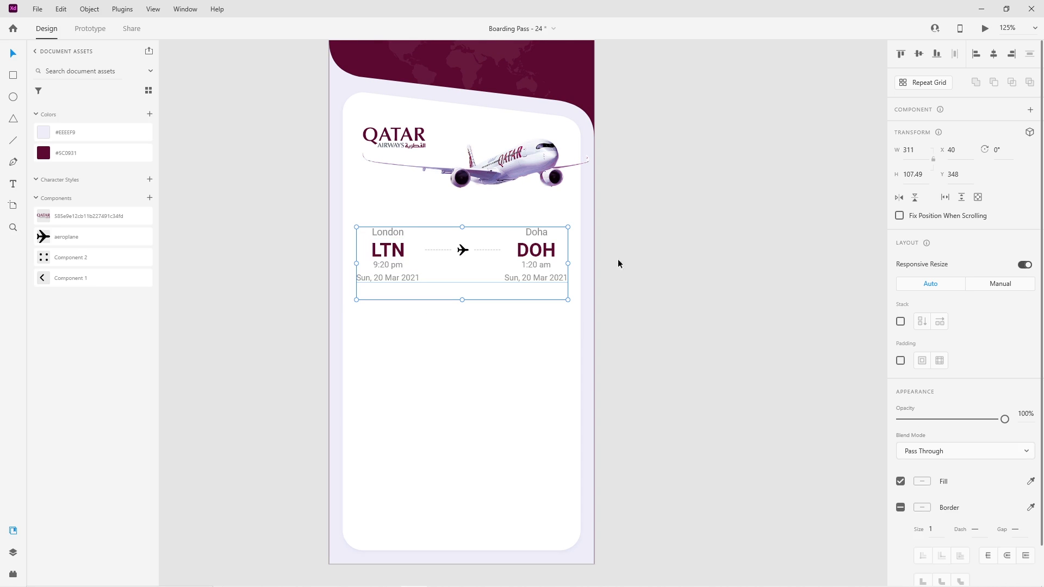
pyautogui.click(934, 87)
pyautogui.moveTo(462, 300); pyautogui.dragTo(466, 471)
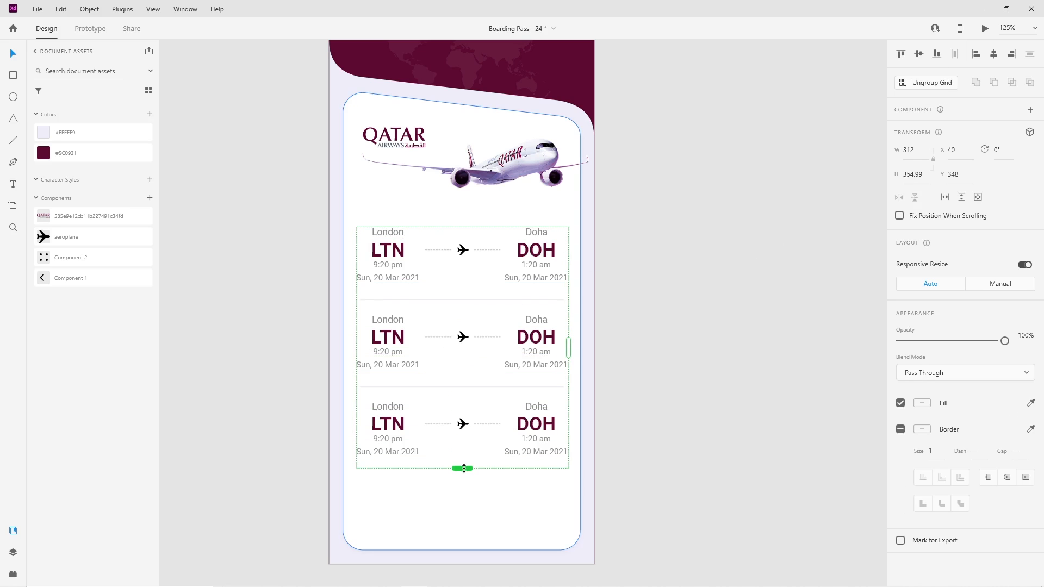
pyautogui.click(651, 482)
# Step: Draw a circle 48 by 48 in the white card's lower-right corner and fine-tune its position
pyautogui.moveTo(651, 482); pyautogui.dragTo(621, 448)
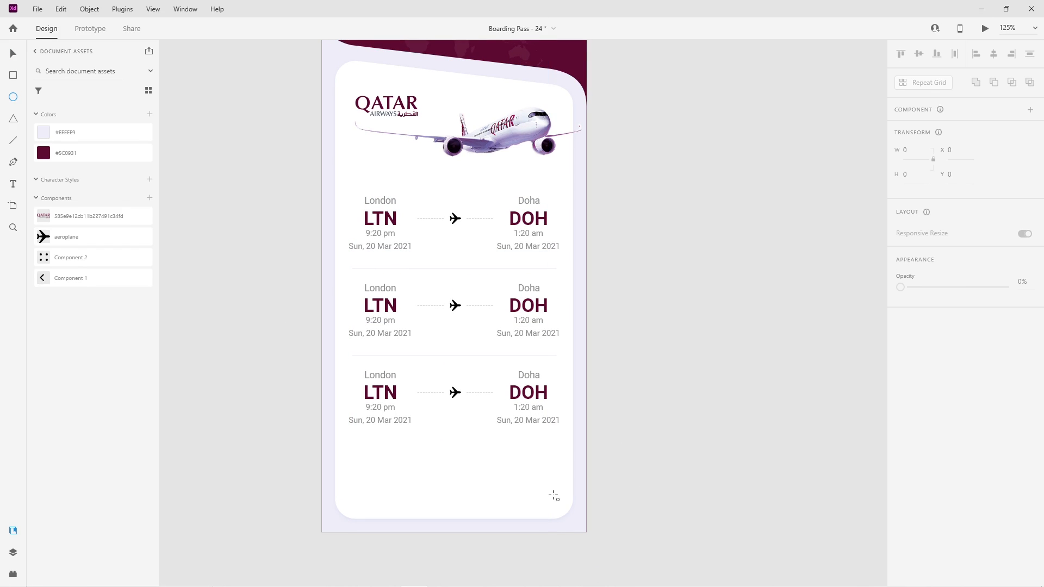
pyautogui.moveTo(553, 496); pyautogui.dragTo(571, 510)
pyautogui.press('v')
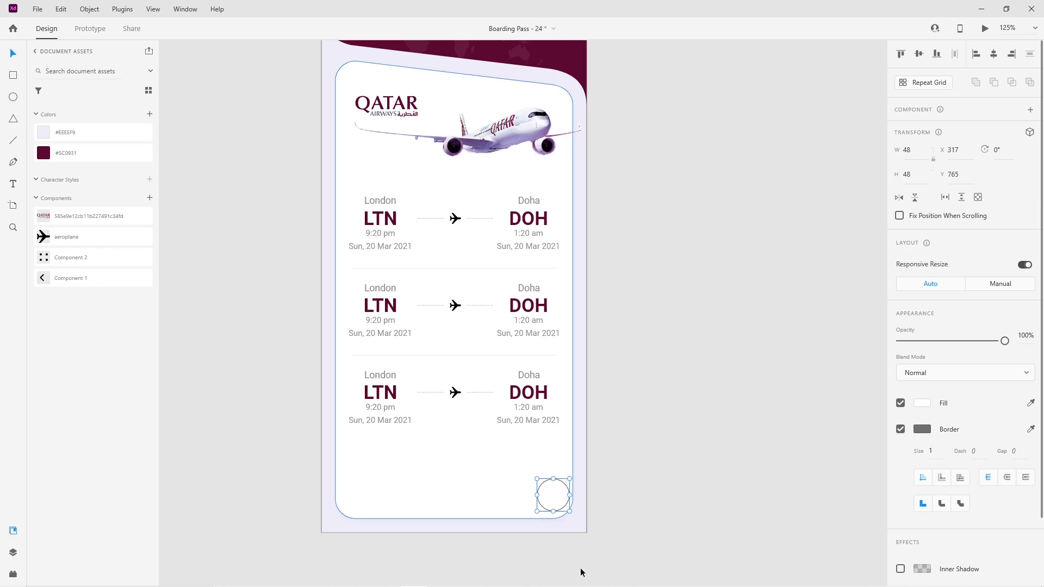
pyautogui.scroll(6, 517, 507)
pyautogui.moveTo(547, 379); pyautogui.dragTo(538, 383)
pyautogui.moveTo(622, 414); pyautogui.dragTo(614, 402)
pyautogui.moveTo(578, 362); pyautogui.dragTo(579, 365)
# Step: Remove the circle's border and fill it with the saved maroon colour
pyautogui.scroll(-5, 699, 496)
pyautogui.click(900, 429)
pyautogui.click(922, 403)
pyautogui.click(786, 476)
pyautogui.click(711, 538)
pyautogui.moveTo(659, 483); pyautogui.dragTo(624, 495)
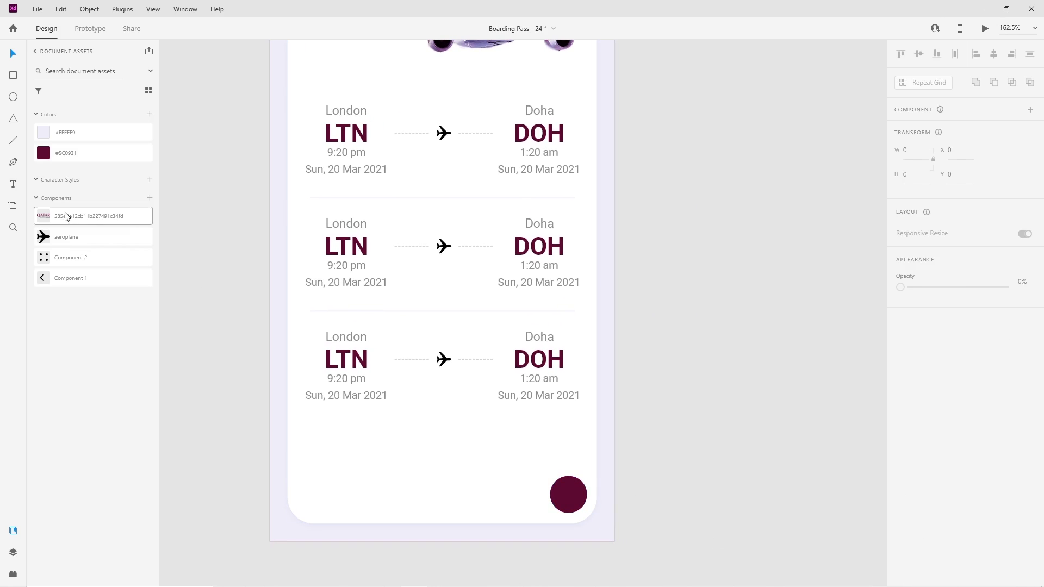
# Step: Add a "+" text for the maroon circle, coloured white at size 24
pyautogui.click(488, 438)
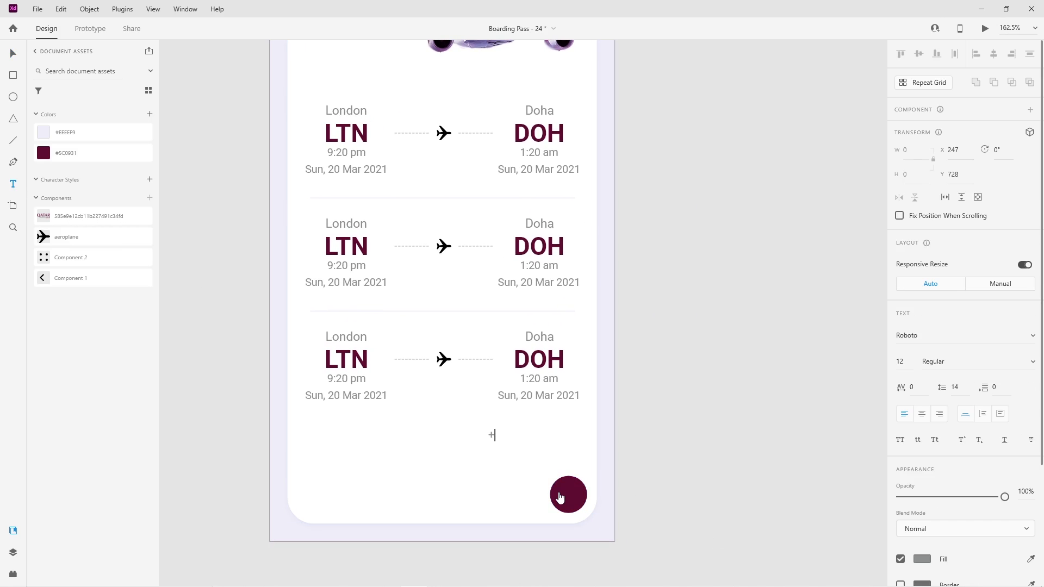
pyautogui.write('+')
pyautogui.click(13, 54)
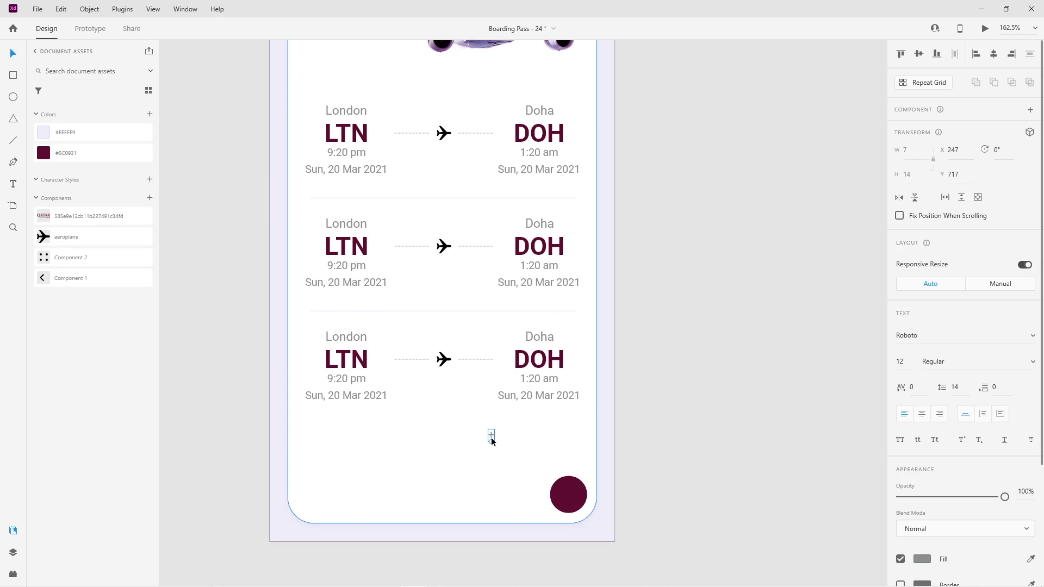
pyautogui.click(922, 560)
pyautogui.click(902, 360)
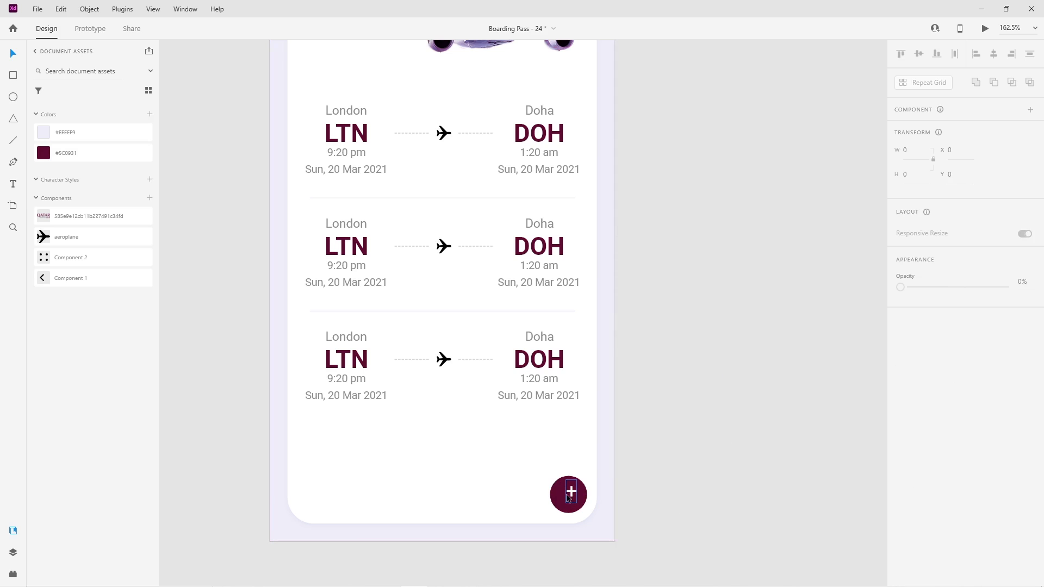
# Step: Centre the white "+" text inside the maroon circle at the card's lower-right corner
pyautogui.moveTo(570, 495); pyautogui.dragTo(569, 499)
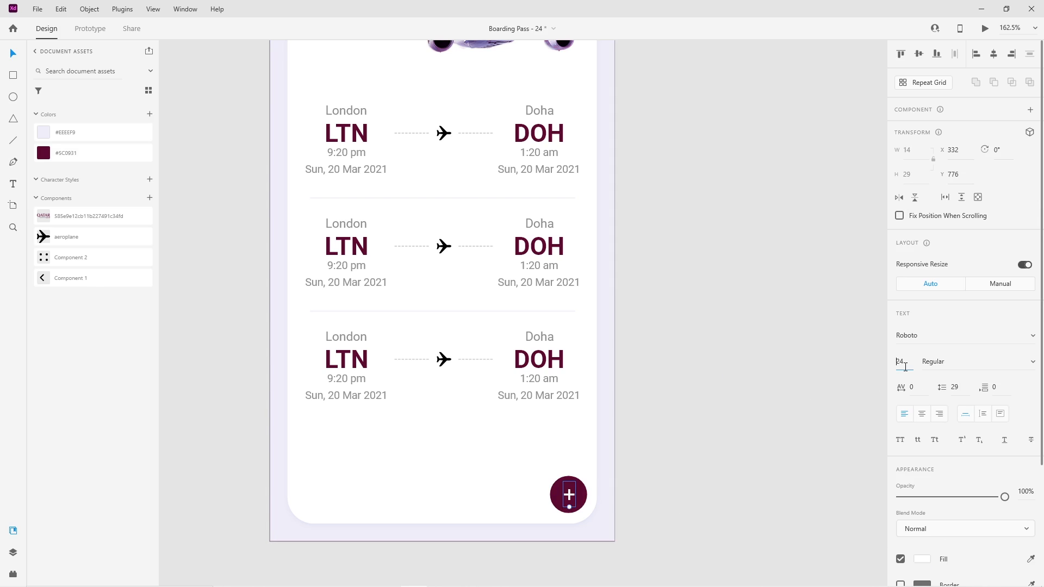
pyautogui.scroll(10, 585, 517)
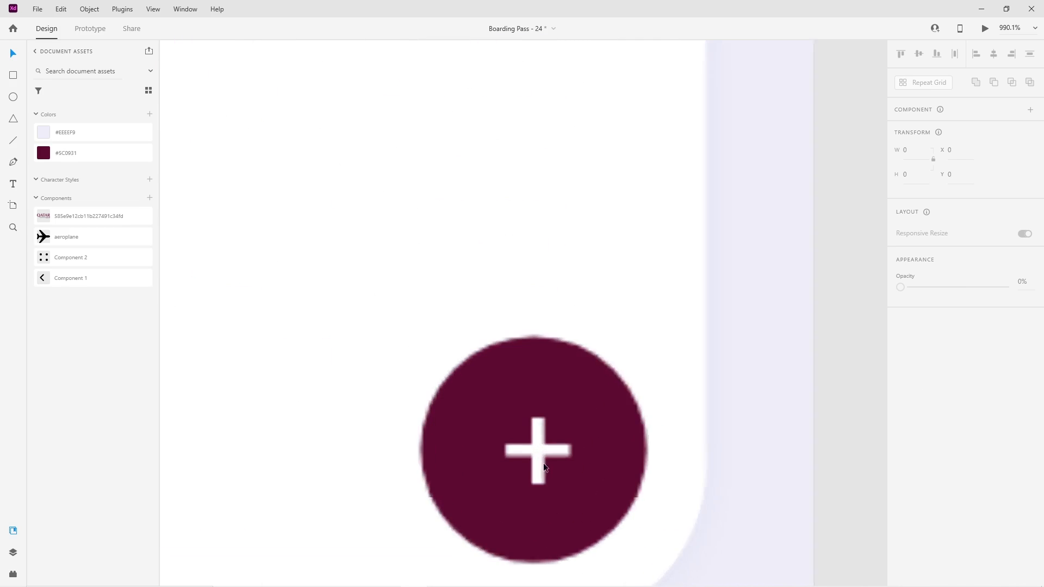
pyautogui.moveTo(534, 426); pyautogui.dragTo(536, 431)
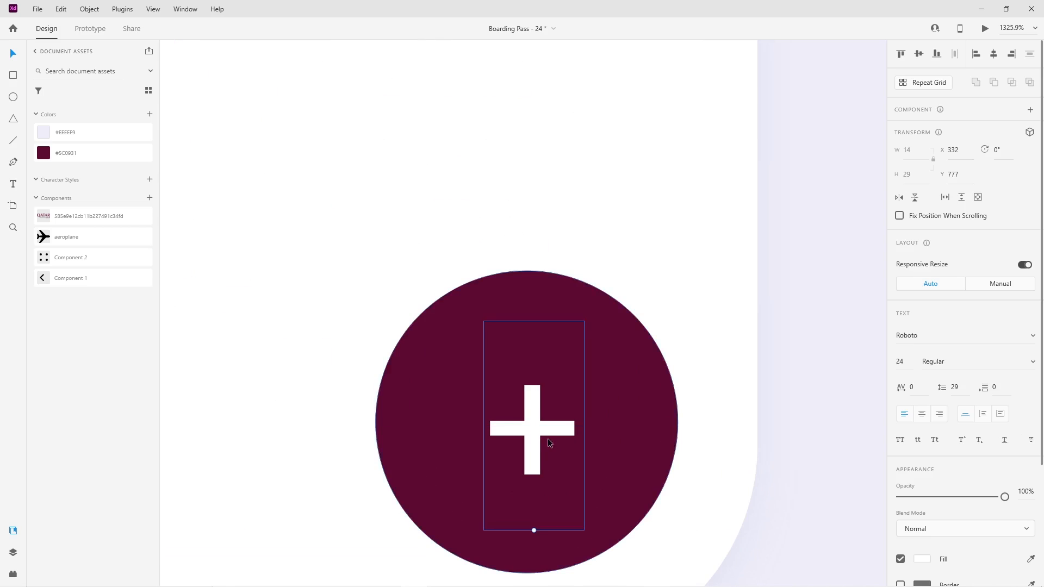
pyautogui.scroll(-8, 549, 446)
pyautogui.scroll(-2, 576, 489)
pyautogui.keyDown('shift'); pyautogui.click(598, 484); pyautogui.keyUp('shift')
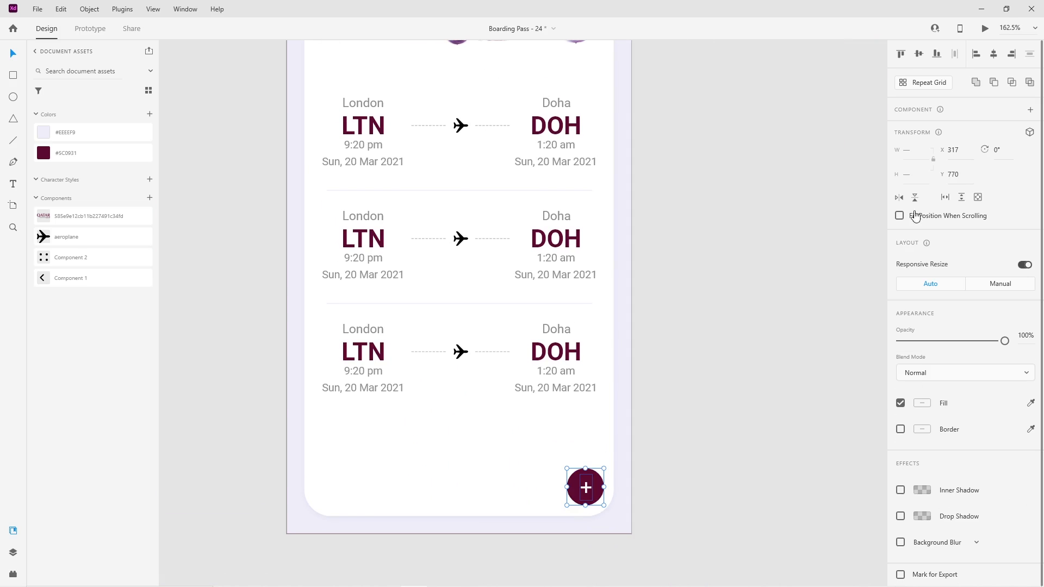
pyautogui.click(689, 392)
# Step: Increase the vertical spacing between the three flights in the repeat grid and place the list slightly lower on the card
pyautogui.moveTo(644, 450); pyautogui.dragTo(662, 506)
pyautogui.click(575, 409)
pyautogui.moveTo(541, 370); pyautogui.dragTo(549, 404)
pyautogui.scroll(-5, 681, 407)
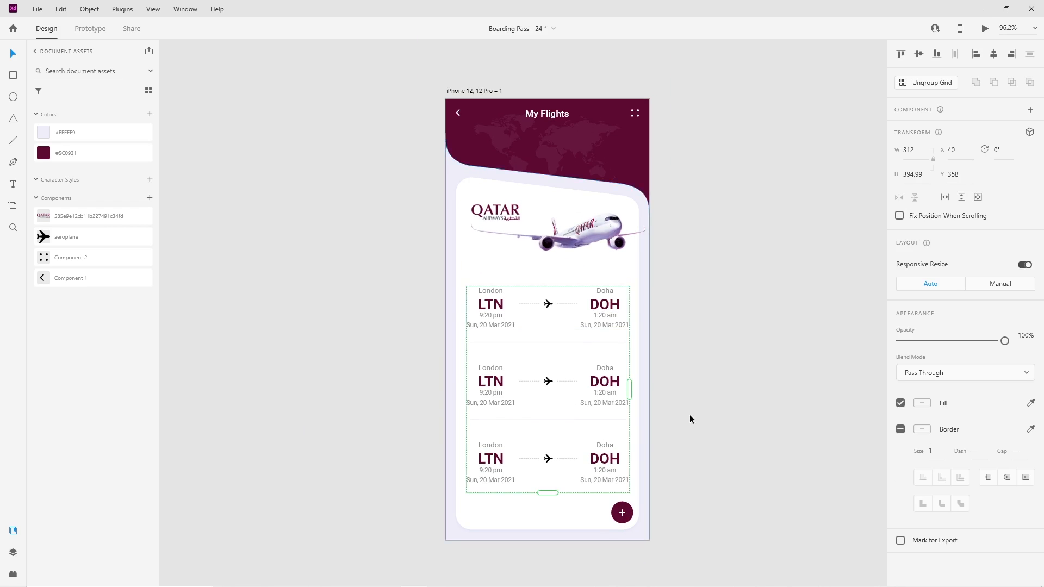
pyautogui.click(670, 392)
# Step: Change the second flight's departure code to BOS
pyautogui.scroll(1, 637, 385)
pyautogui.scroll(5, 520, 384)
pyautogui.click(461, 406)
pyautogui.doubleClick(446, 422)
pyautogui.doubleClick(445, 424)
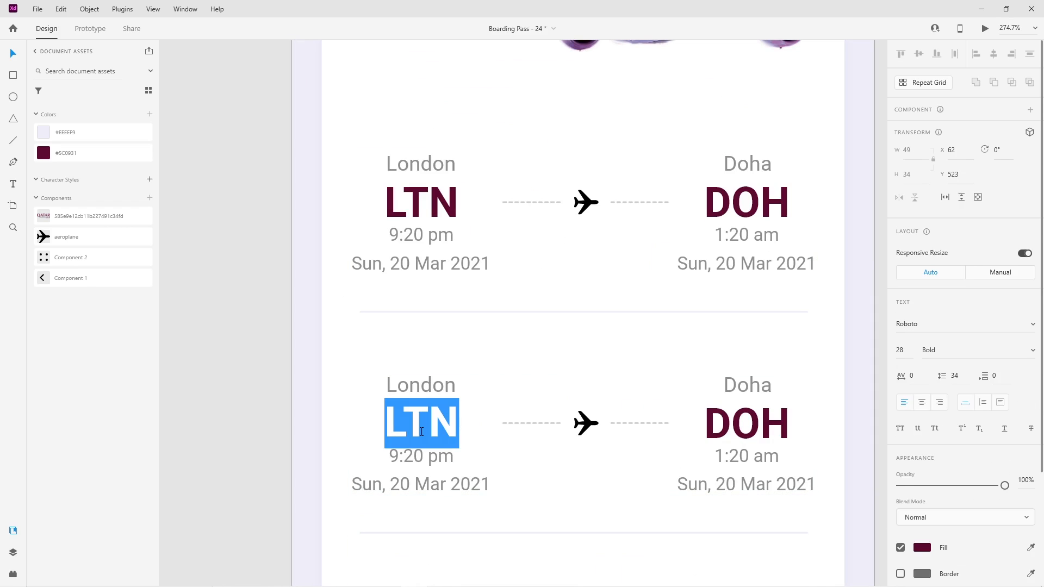
pyautogui.write('BOS')
pyautogui.press('Escape')
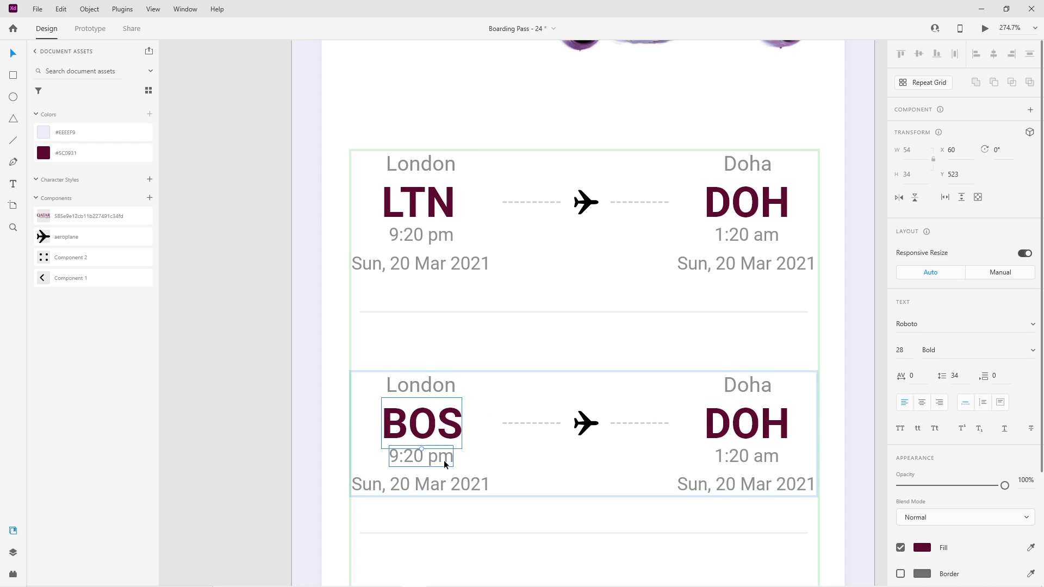
pyautogui.scroll(-3, 443, 460)
pyautogui.scroll(3, 376, 433)
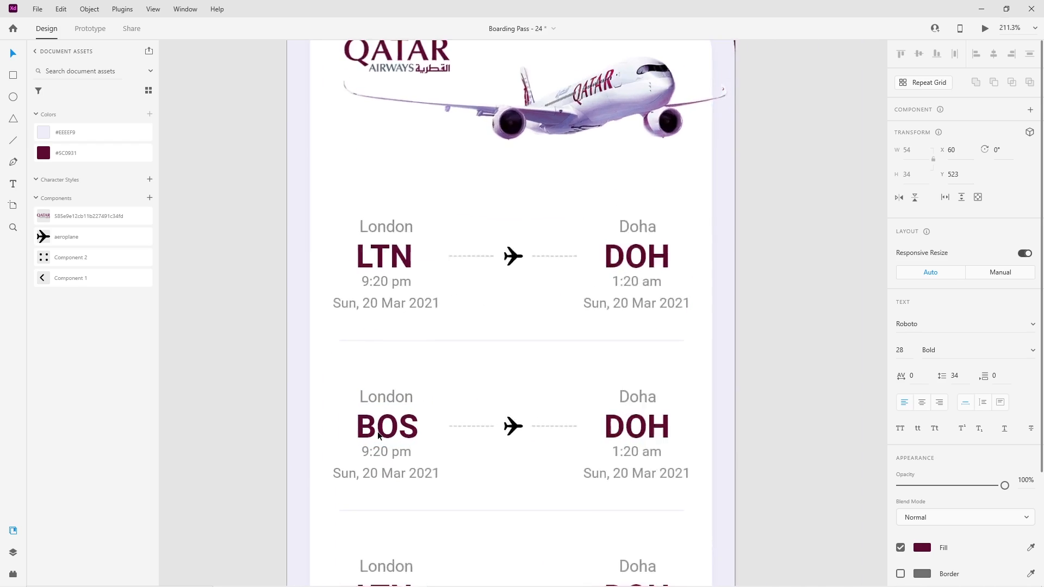
# Step: Set the second flight's departure code to SYD and its departure city to Sydney
pyautogui.doubleClick(376, 433)
pyautogui.write('SYD')
pyautogui.press('Escape')
pyautogui.doubleClick(402, 387)
pyautogui.write('Sydney')
pyautogui.press('Escape')
# Step: Change the third flight's departure code to LHR
pyautogui.scroll(-4, 510, 441)
pyautogui.scroll(-1, 401, 392)
pyautogui.moveTo(441, 407); pyautogui.dragTo(443, 303)
pyautogui.scroll(8, 368, 382)
pyautogui.doubleClick(378, 388)
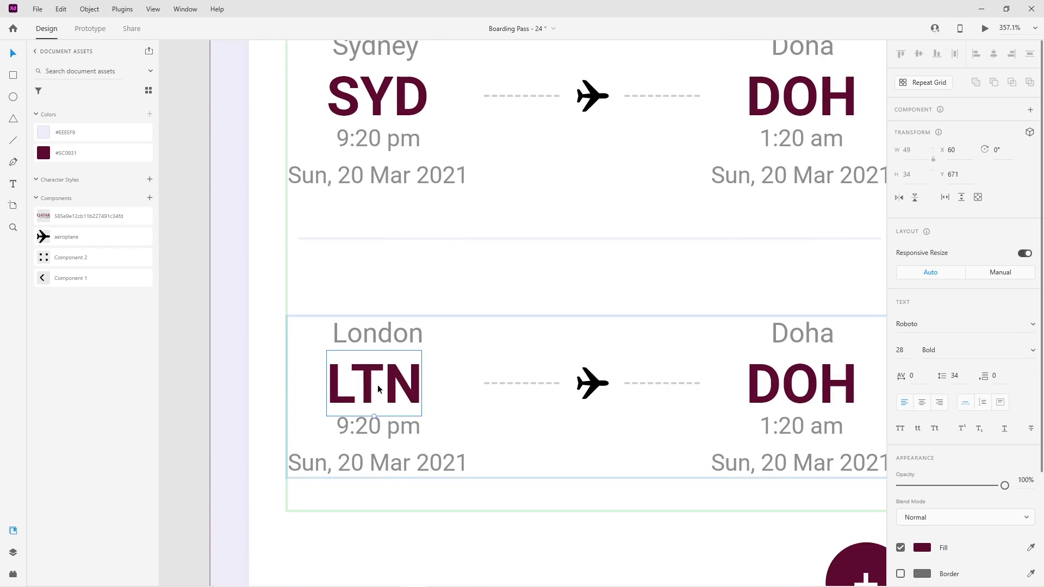
pyautogui.doubleClick(377, 387)
pyautogui.write('LHR')
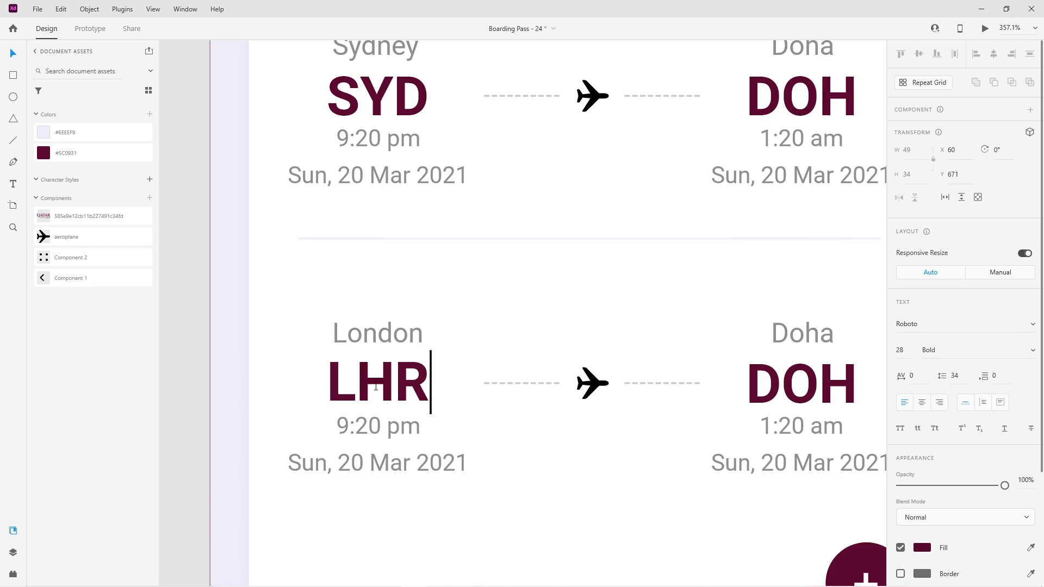
pyautogui.press('Escape')
# Step: Change the third flight's arrival code to DXB
pyautogui.scroll(-3, 458, 430)
pyautogui.doubleClick(599, 399)
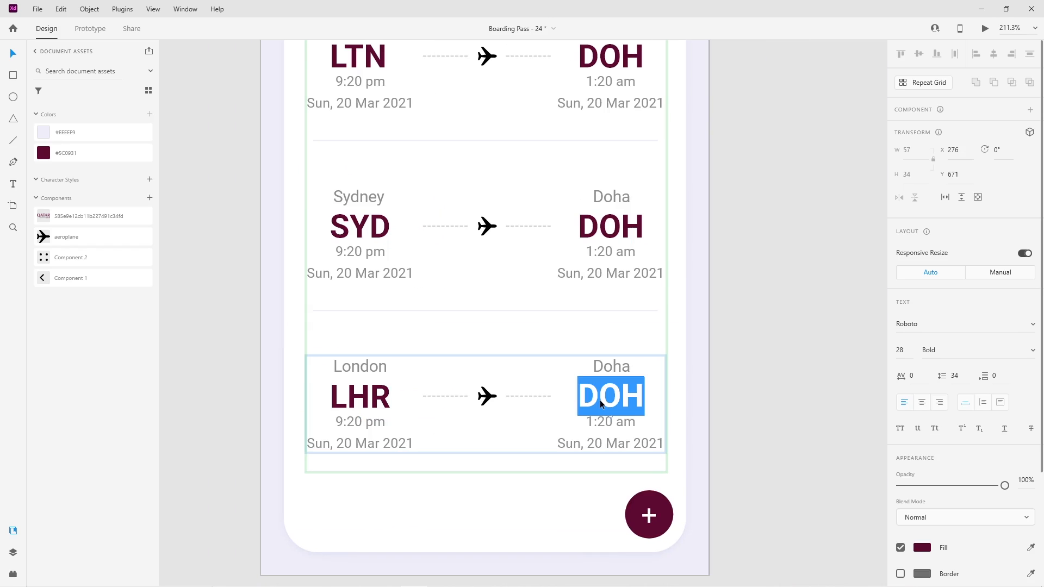
pyautogui.write('DXB')
pyautogui.press('Escape')
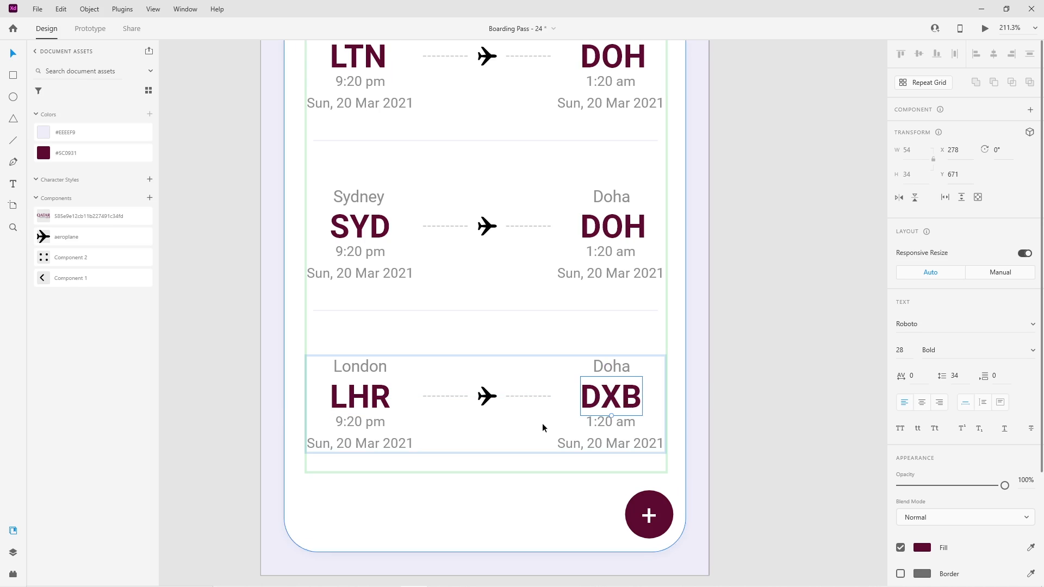
# Step: Duplicate the finished "My Flights" artboard and place the copy to the right of the original
pyautogui.scroll(-4, 543, 422)
pyautogui.scroll(2, 478, 375)
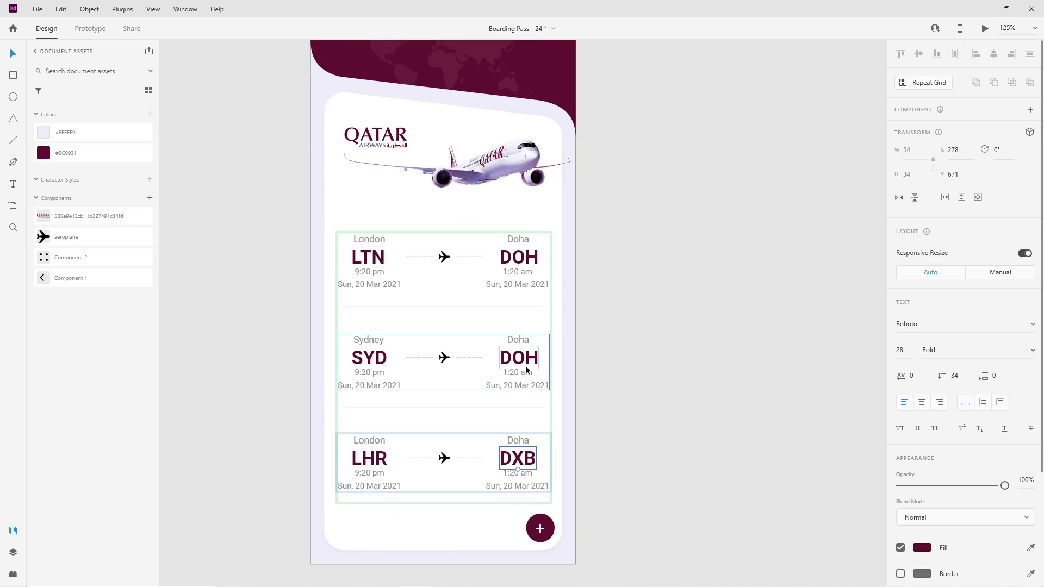
pyautogui.scroll(-4, 494, 524)
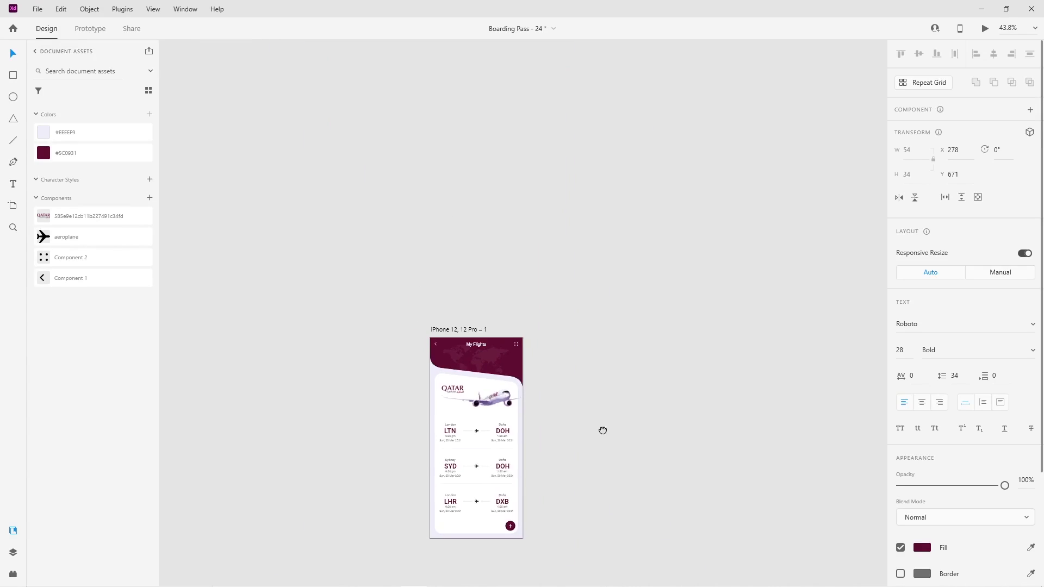
pyautogui.moveTo(615, 436); pyautogui.dragTo(510, 396)
pyautogui.scroll(2, 481, 439)
pyautogui.moveTo(243, 192); pyautogui.dragTo(464, 202)
pyautogui.click(633, 375)
pyautogui.moveTo(399, 277); pyautogui.dragTo(581, 538)
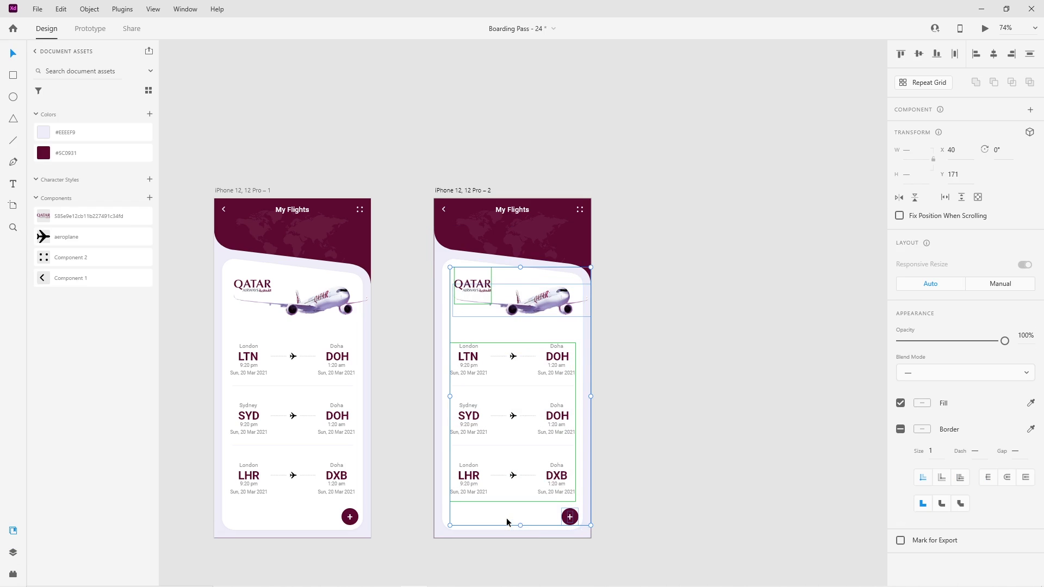
pyautogui.press('Delete')
pyautogui.moveTo(605, 429); pyautogui.dragTo(551, 431)
pyautogui.hotkey('ctrl', 'z')
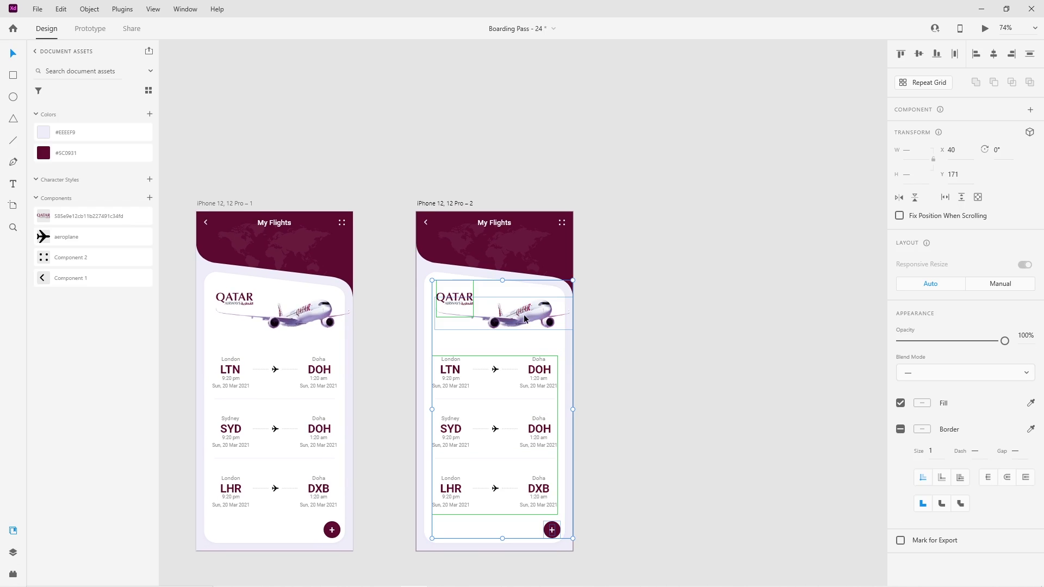
# Step: Delete the airplane image, the flight list and the add button from the second artboard, keeping the Qatar logo
pyautogui.click(445, 204)
pyautogui.click(497, 328)
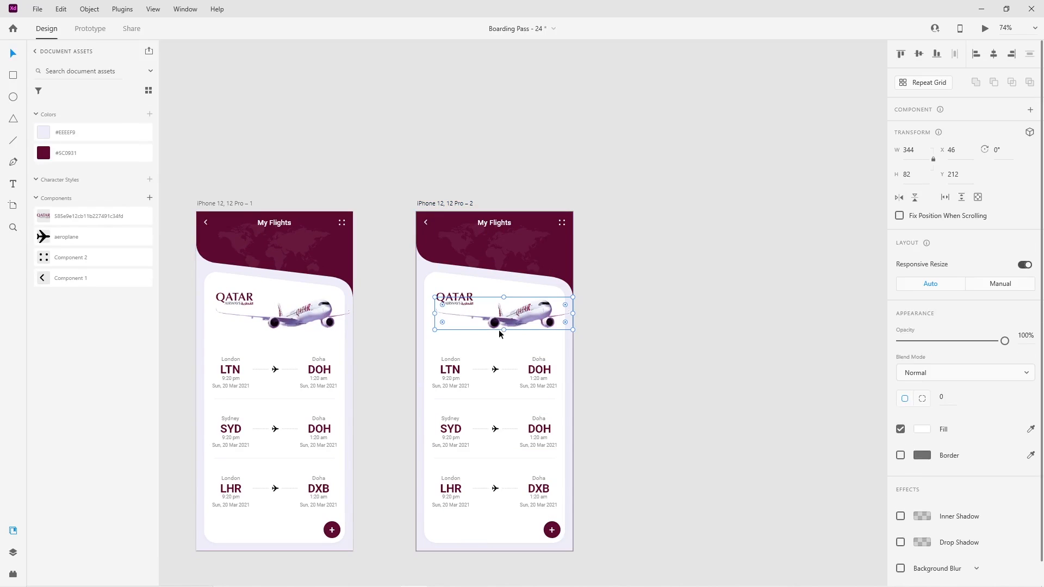
pyautogui.press('Delete')
pyautogui.moveTo(385, 343); pyautogui.dragTo(593, 505)
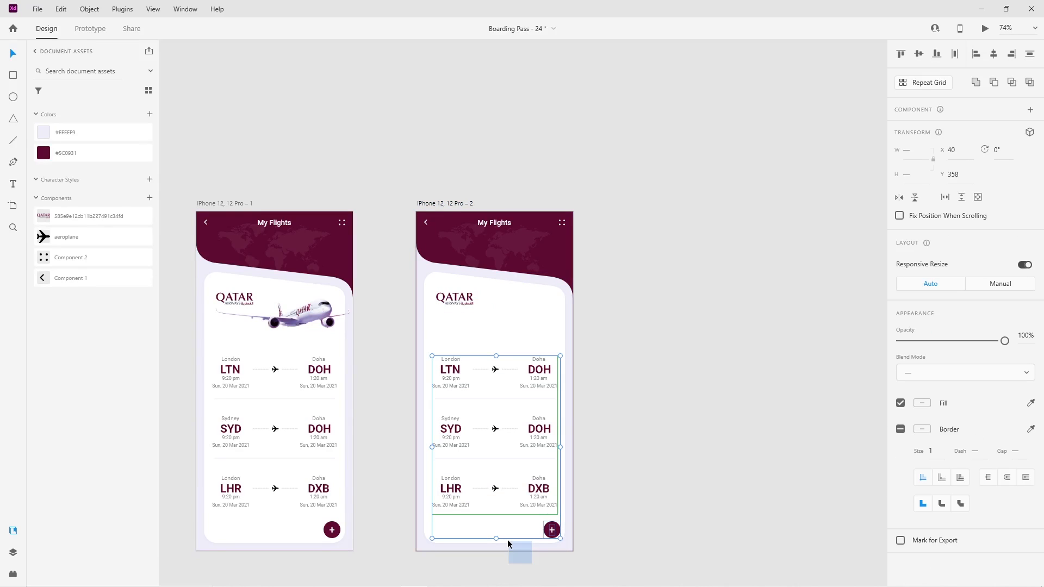
pyautogui.press('Delete')
# Step: Add a horizontal guide on the second artboard a little below the Qatar logo
pyautogui.scroll(5, 573, 430)
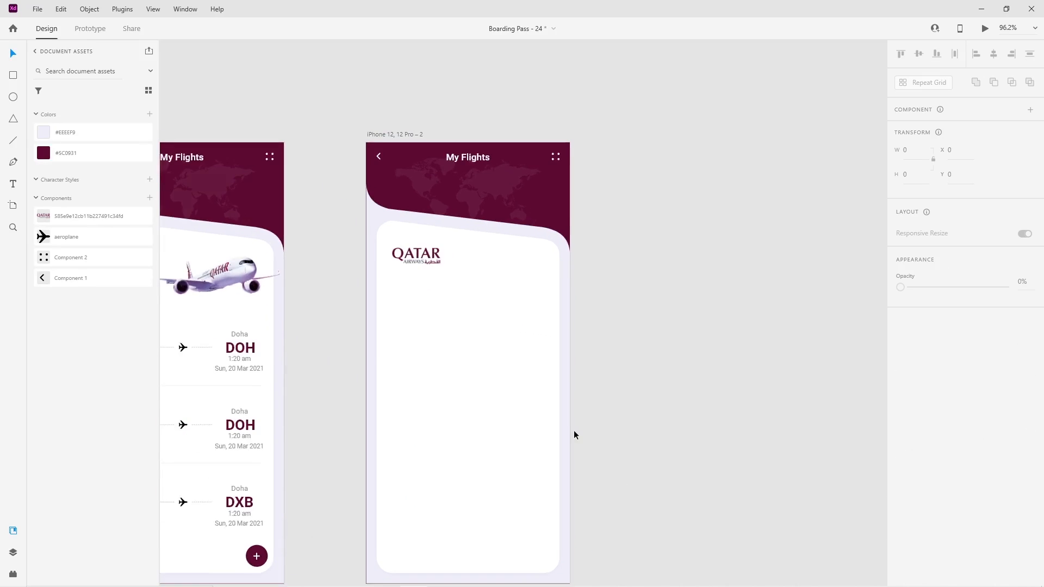
pyautogui.scroll(2, 520, 158)
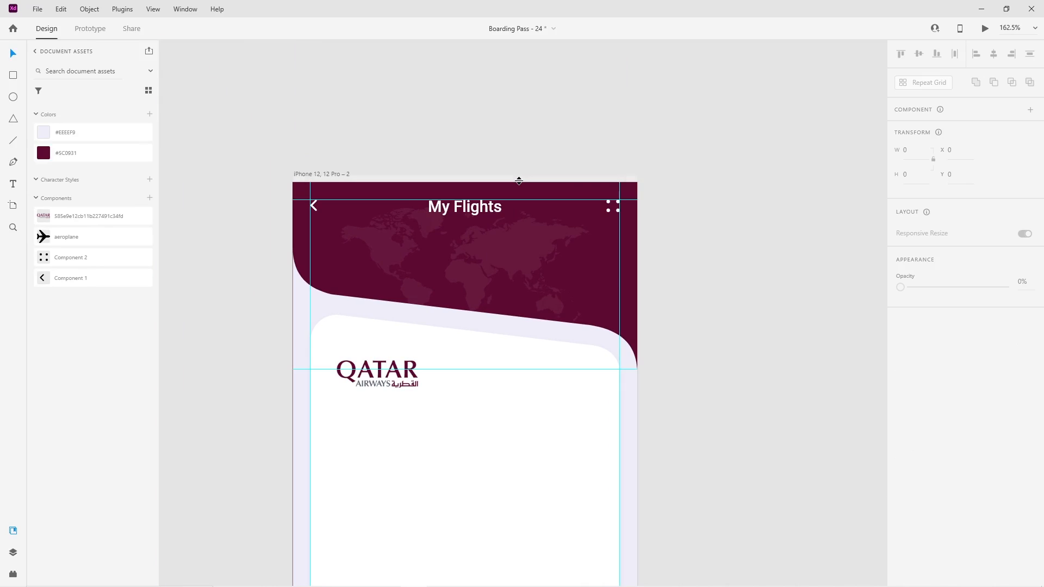
pyautogui.moveTo(529, 180); pyautogui.dragTo(601, 438)
pyautogui.click(699, 468)
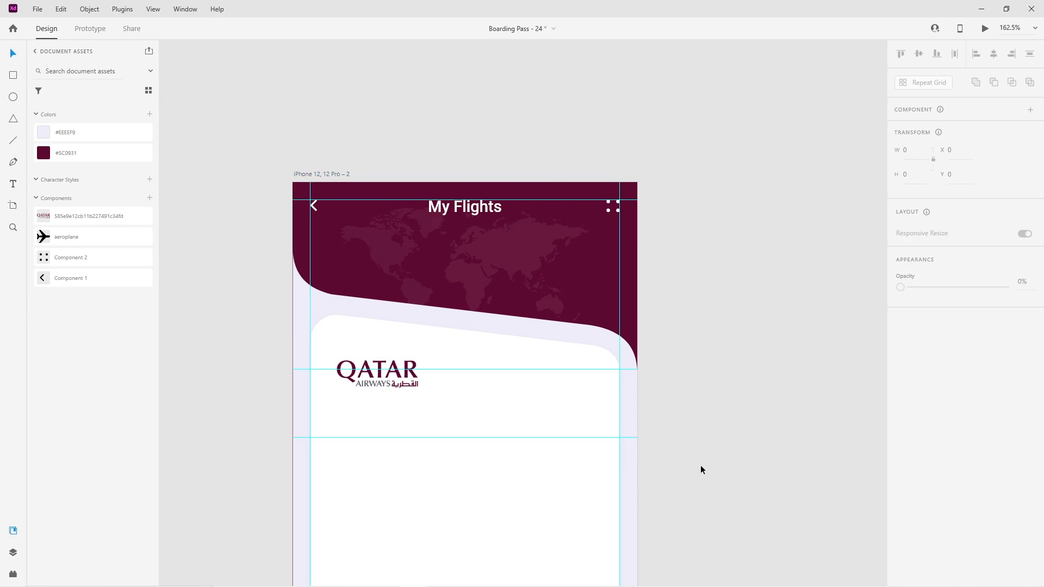
# Step: Move the white card and the lavender background shape down to the new guide, and shift the Qatar logo down with them
pyautogui.scroll(-3, 671, 380)
pyautogui.scroll(-2, 664, 314)
pyautogui.scroll(-3, 647, 331)
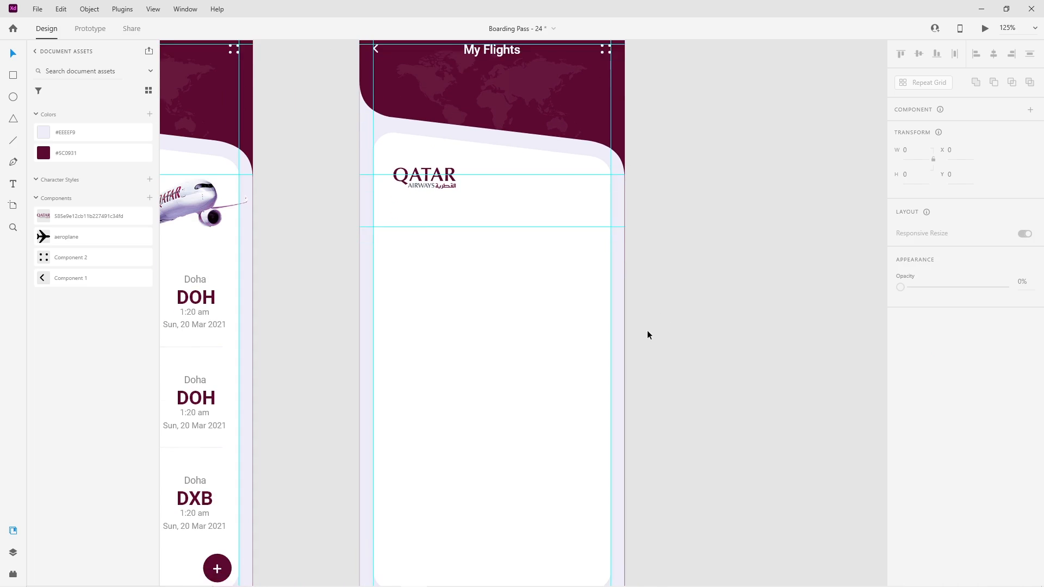
pyautogui.click(555, 268)
pyautogui.moveTo(554, 265); pyautogui.dragTo(555, 286)
pyautogui.hotkey('ctrl', 'z')
pyautogui.keyDown('shift'); pyautogui.click(621, 266); pyautogui.keyUp('shift')
pyautogui.moveTo(619, 262); pyautogui.dragTo(619, 312)
pyautogui.scroll(10, 618, 312)
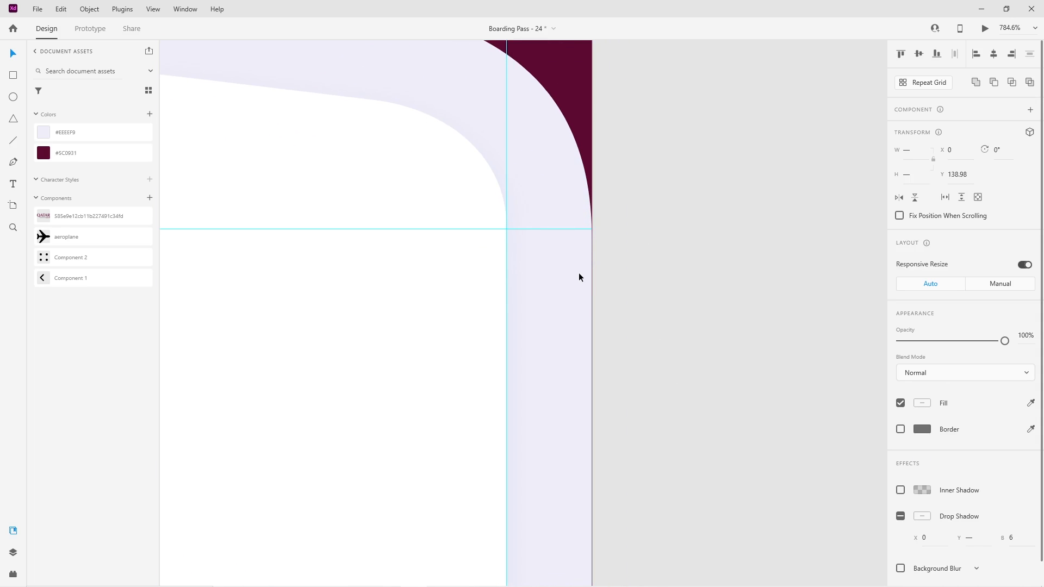
pyautogui.scroll(-5, 605, 302)
pyautogui.scroll(-2, 608, 310)
pyautogui.moveTo(633, 356); pyautogui.dragTo(618, 281)
pyautogui.scroll(2, 589, 271)
pyautogui.click(589, 271)
pyautogui.moveTo(408, 169); pyautogui.dragTo(405, 213)
# Step: Raise the four bottom anchor points of the white card so its lower edge sits on the bottom guide
pyautogui.click(661, 366)
pyautogui.moveTo(646, 399); pyautogui.dragTo(646, 308)
pyautogui.click(540, 486)
pyautogui.scroll(2, 533, 537)
pyautogui.doubleClick(559, 417)
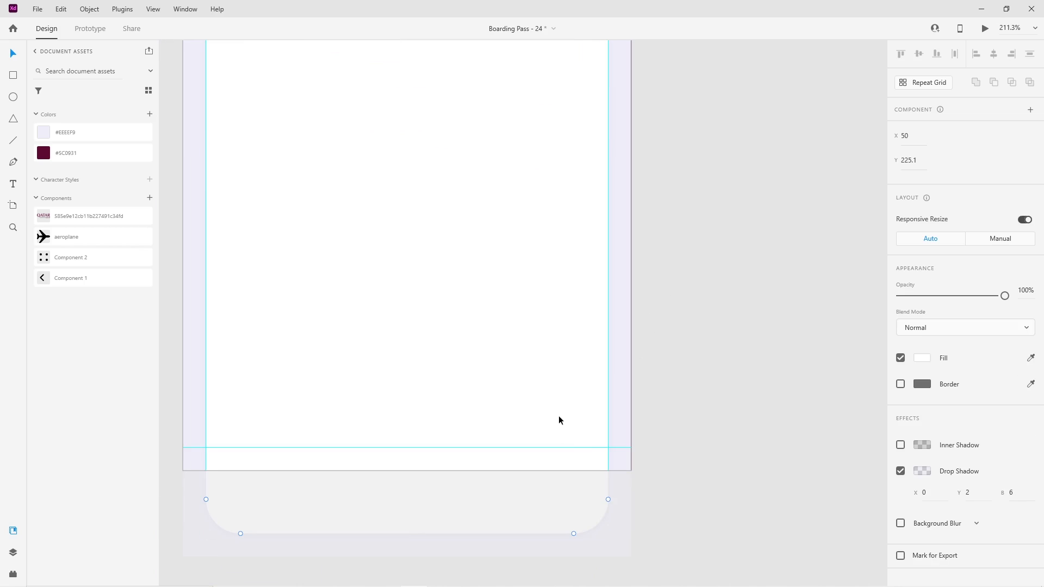
pyautogui.click(607, 499)
pyautogui.keyDown('shift'); pyautogui.click(574, 533); pyautogui.keyUp('shift')
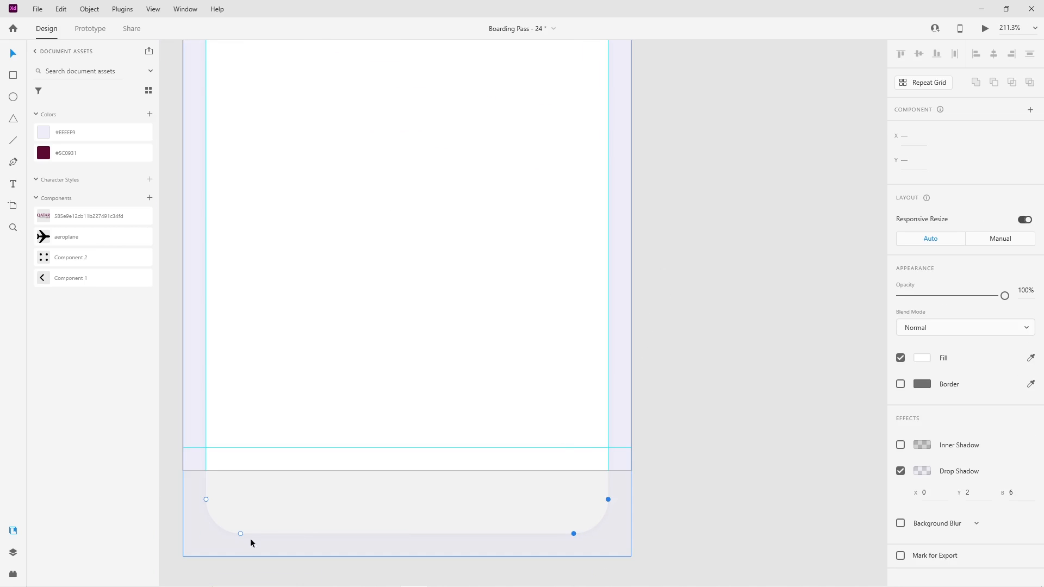
pyautogui.keyDown('shift'); pyautogui.click(205, 499); pyautogui.keyUp('shift')
pyautogui.hotkey('shift', 'Up')
pyautogui.hotkey('shift', 'Up')
pyautogui.hotkey('shift', 'Up')
pyautogui.hotkey('shift', 'Up')
pyautogui.hotkey('shift', 'Up')
pyautogui.hotkey('shift', 'Up')
pyautogui.hotkey('shift', 'Up')
pyautogui.hotkey('shift', 'Up')
pyautogui.press('Down')
pyautogui.press('Down')
pyautogui.press('Down')
pyautogui.press('Down')
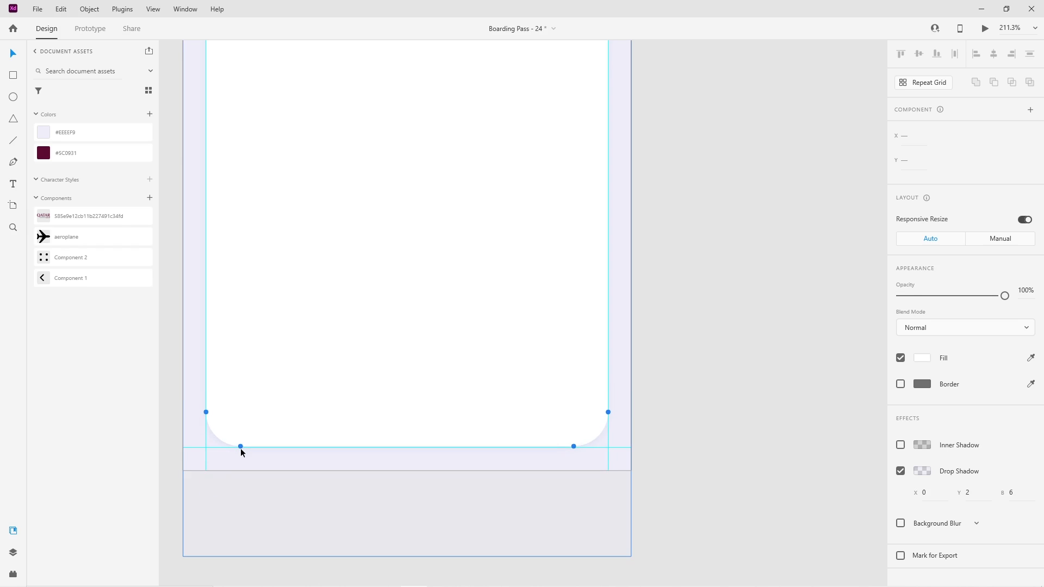
pyautogui.click(713, 505)
# Step: Nudge the Qatar logo slightly lower on the second artboard's white card
pyautogui.click(622, 460)
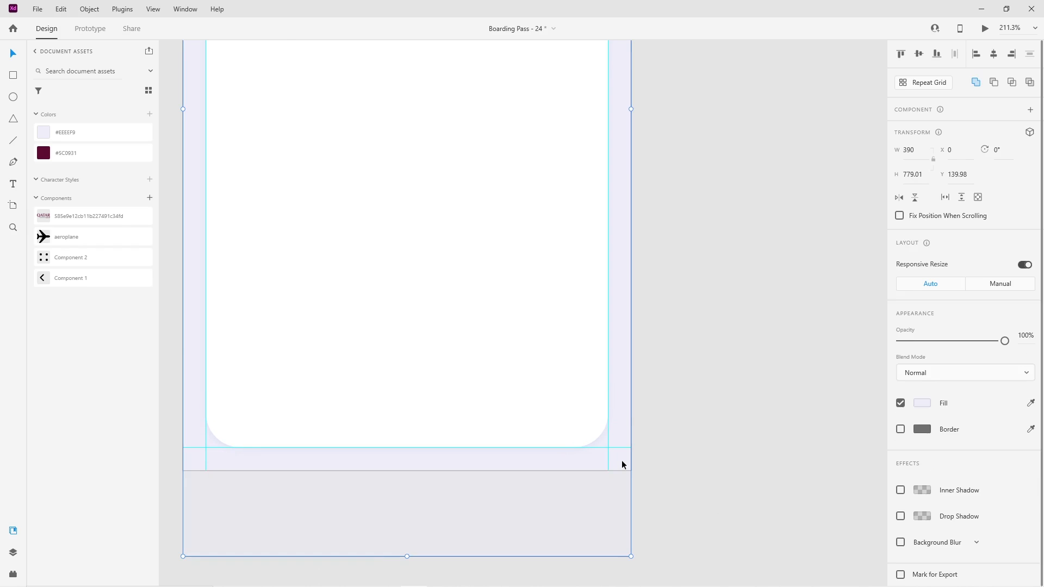
pyautogui.scroll(-3, 621, 461)
pyautogui.click(663, 345)
pyautogui.scroll(3, 566, 398)
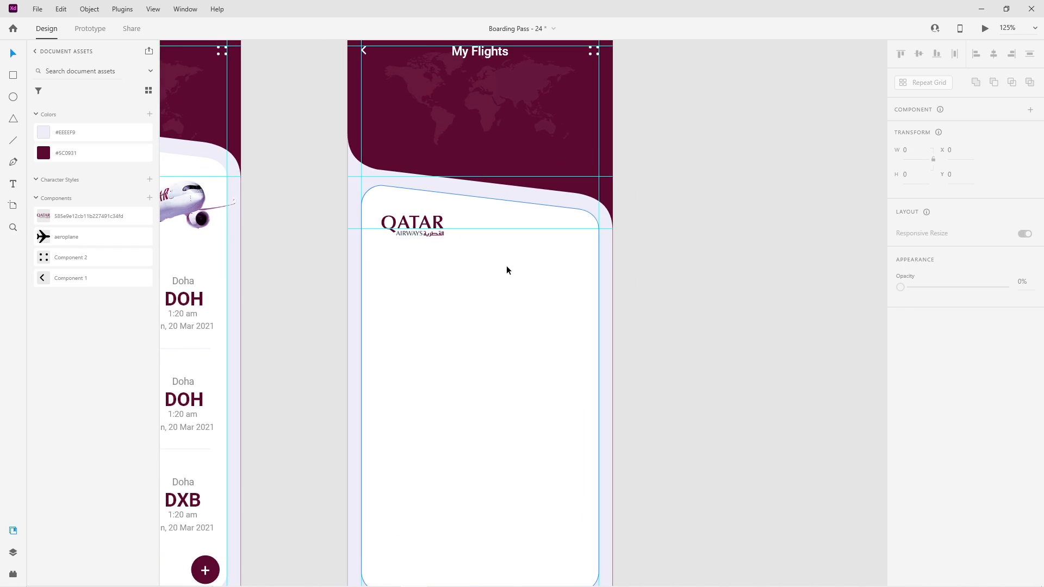
pyautogui.scroll(-3, 506, 270)
pyautogui.click(456, 243)
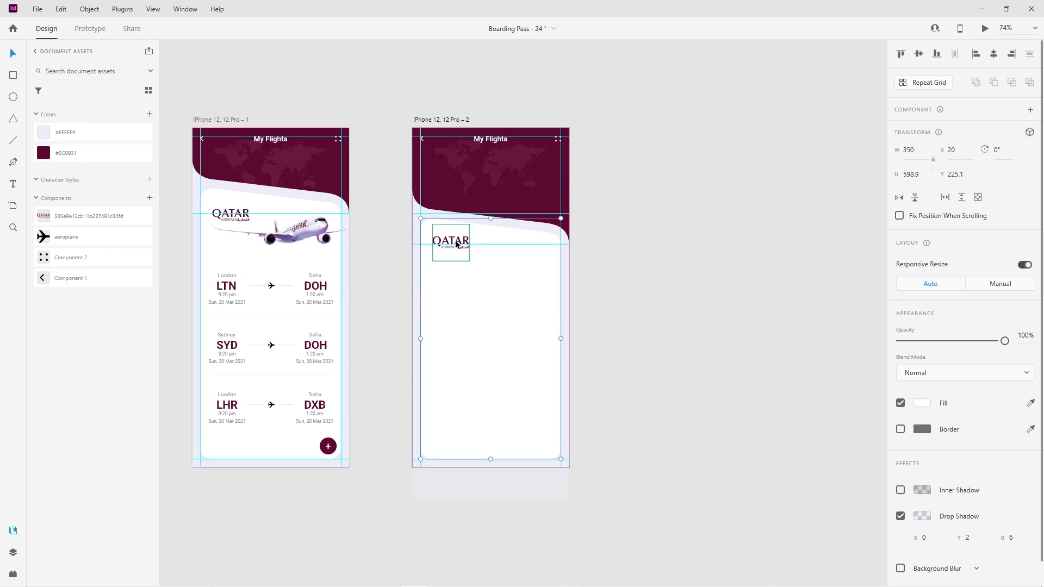
pyautogui.moveTo(457, 244); pyautogui.dragTo(456, 245)
pyautogui.click(698, 313)
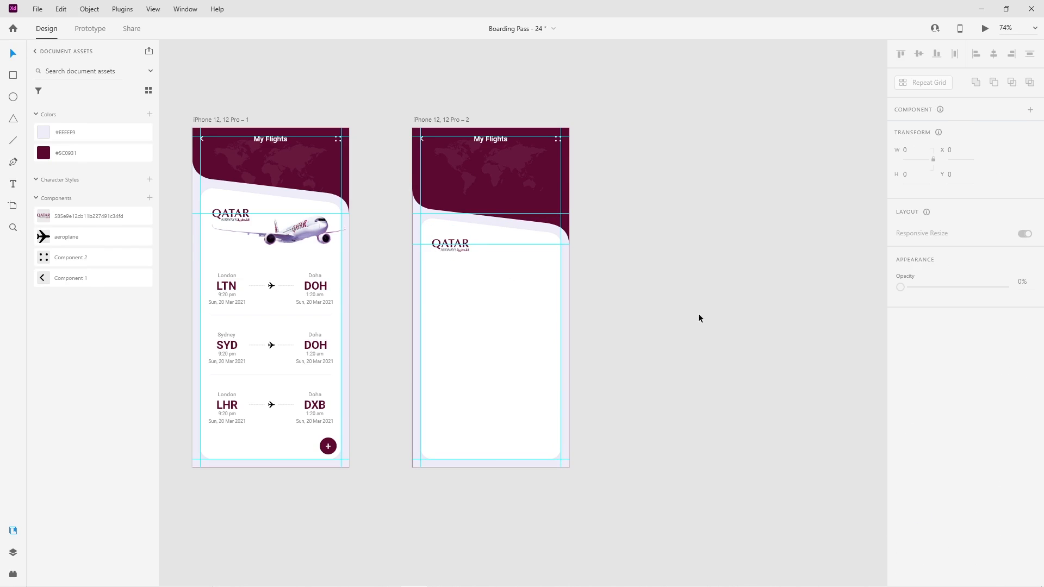
# Step: Place a copy of the header's world map to the right of the second artboard and set its opacity to 100%
pyautogui.moveTo(510, 169); pyautogui.dragTo(682, 315)
pyautogui.click(922, 447)
pyautogui.click(937, 386)
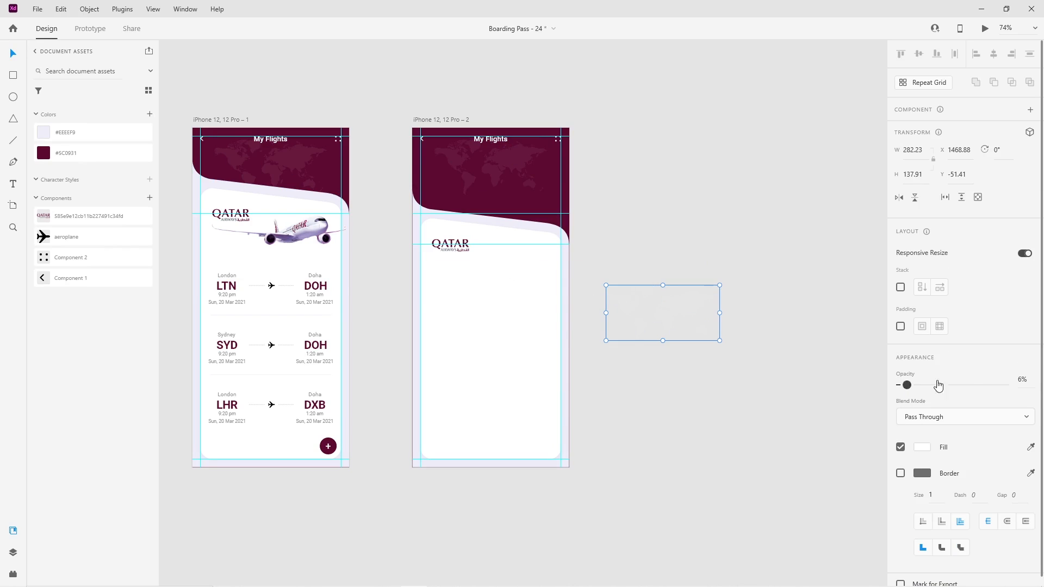
pyautogui.moveTo(937, 386); pyautogui.dragTo(1005, 385)
# Step: Fill the copied world map with the saved maroon colour #5C0931
pyautogui.click(921, 446)
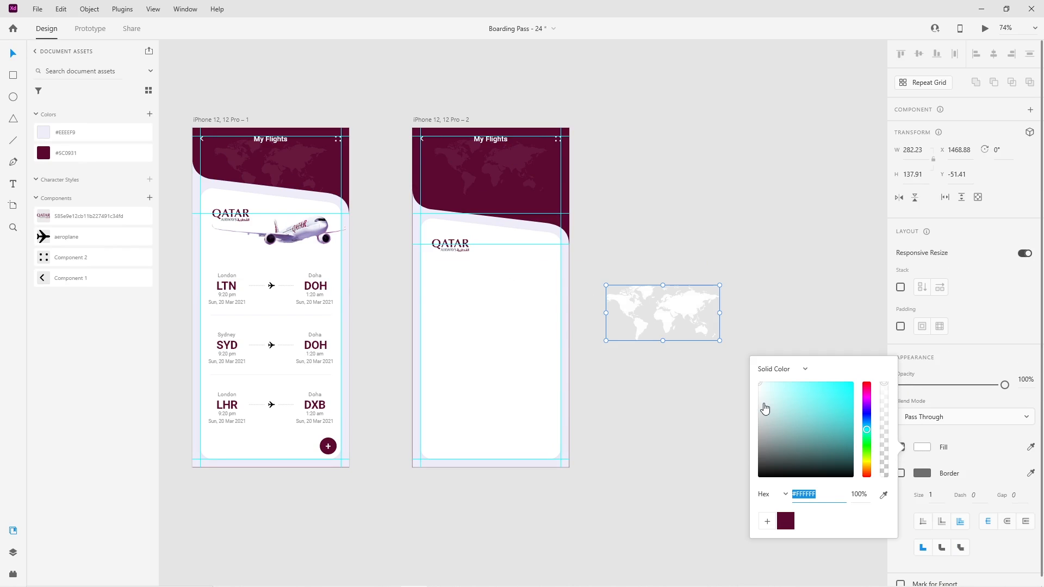
pyautogui.moveTo(764, 407); pyautogui.dragTo(761, 412)
pyautogui.click(788, 522)
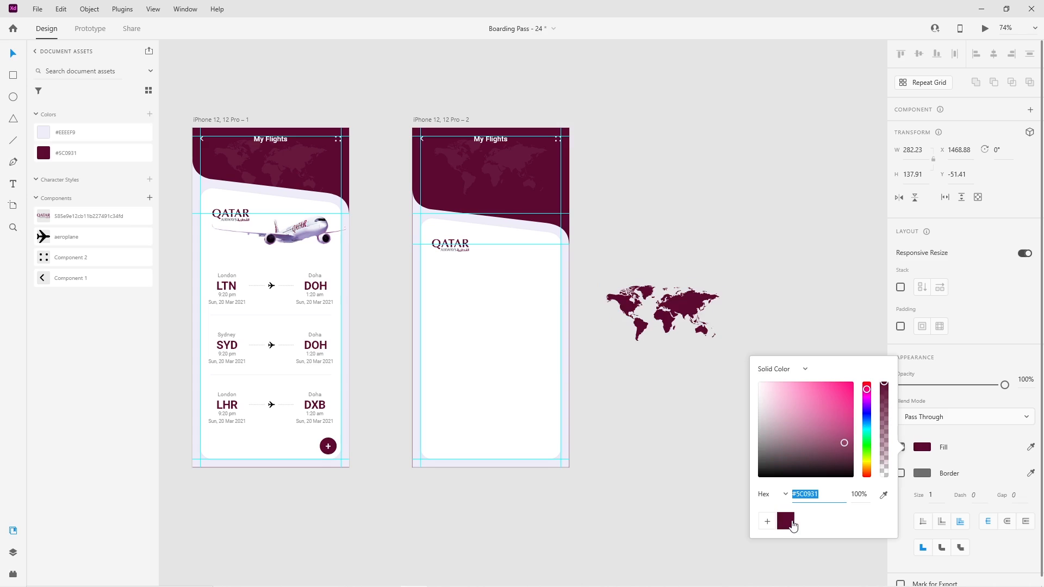
# Step: Move the maroon map closer to the second artboard and delete its anchor points for the Americas, Greenland and New Zealand
pyautogui.scroll(4, 556, 295)
pyautogui.moveTo(724, 328); pyautogui.dragTo(661, 303)
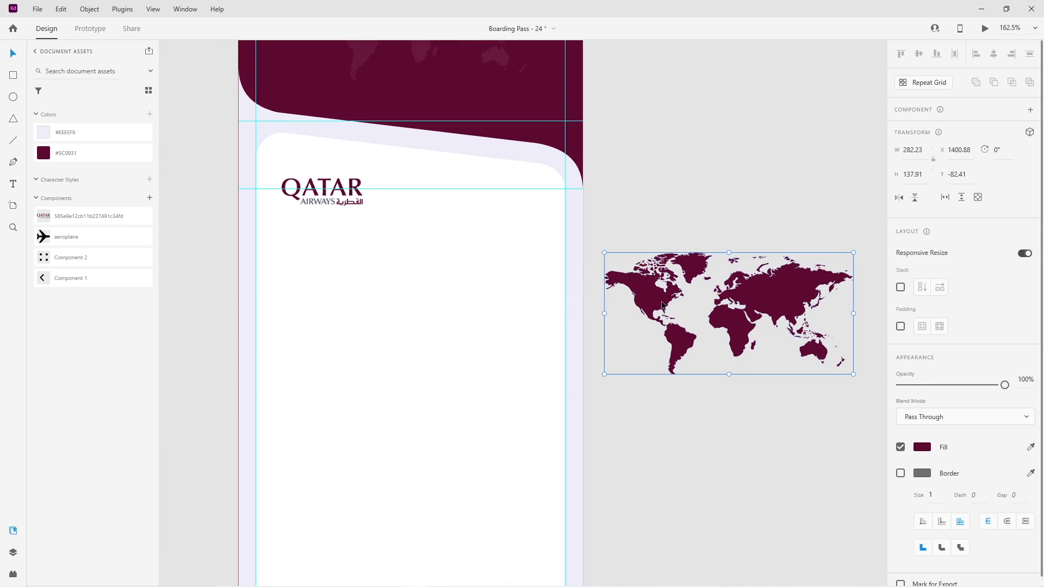
pyautogui.doubleClick(660, 297)
pyautogui.moveTo(609, 222); pyautogui.dragTo(703, 398)
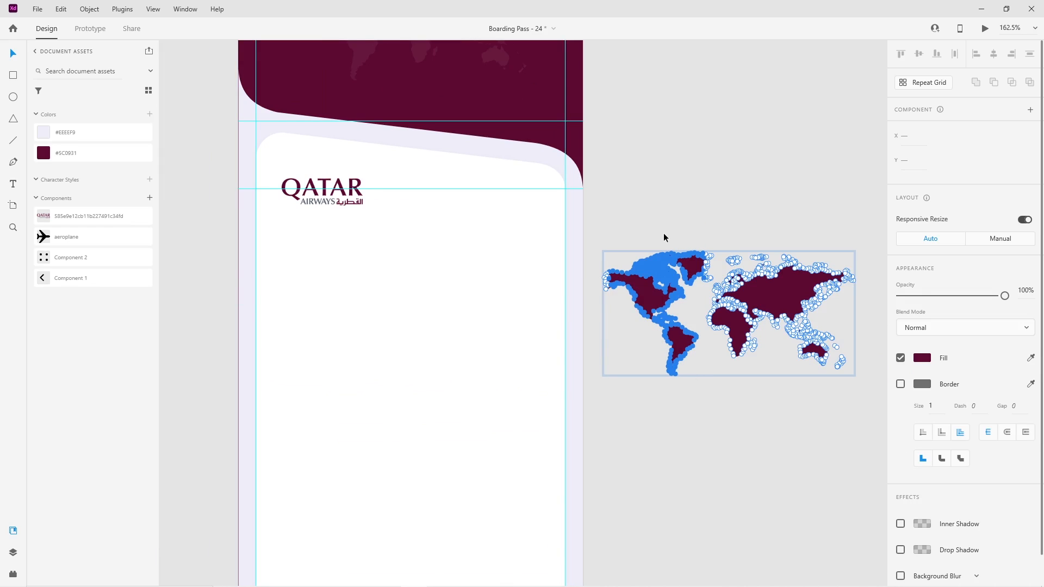
pyautogui.press('Delete')
pyautogui.moveTo(677, 232); pyautogui.dragTo(717, 291)
pyautogui.press('Delete')
pyautogui.moveTo(634, 263); pyautogui.dragTo(595, 305)
pyautogui.press('Delete')
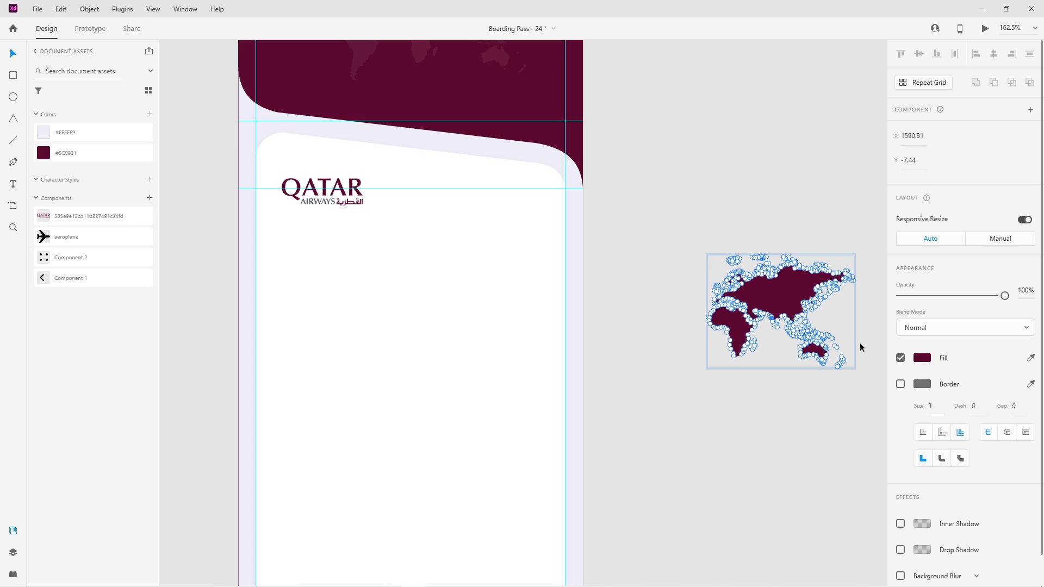
pyautogui.press('Delete')
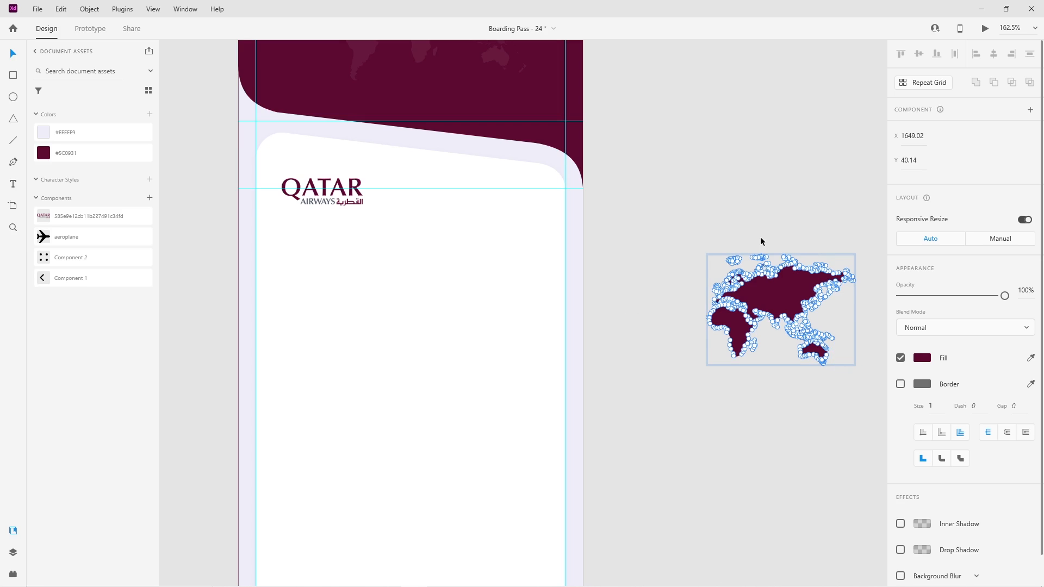
pyautogui.press('Escape')
pyautogui.press('Escape')
# Step: Place the trimmed map on the second artboard's white card beside the Qatar logo and set its opacity to 14%
pyautogui.moveTo(766, 313); pyautogui.dragTo(461, 239)
pyautogui.hscroll(-3, 611, 320)
pyautogui.scroll(1, 612, 320)
pyautogui.moveTo(612, 320); pyautogui.dragTo(620, 324)
pyautogui.moveTo(537, 236); pyautogui.dragTo(534, 237)
pyautogui.moveTo(1012, 417); pyautogui.dragTo(915, 421)
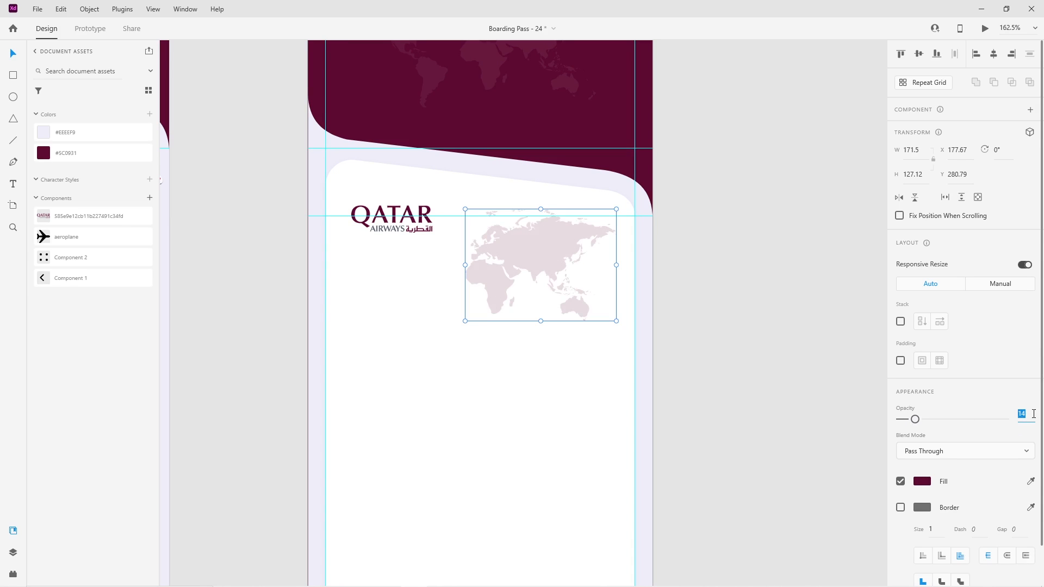
pyautogui.click(616, 328)
# Step: Draw a 4 × 4 circle on the map at the eastern edge of the Arabian Peninsula
pyautogui.scroll(5, 524, 234)
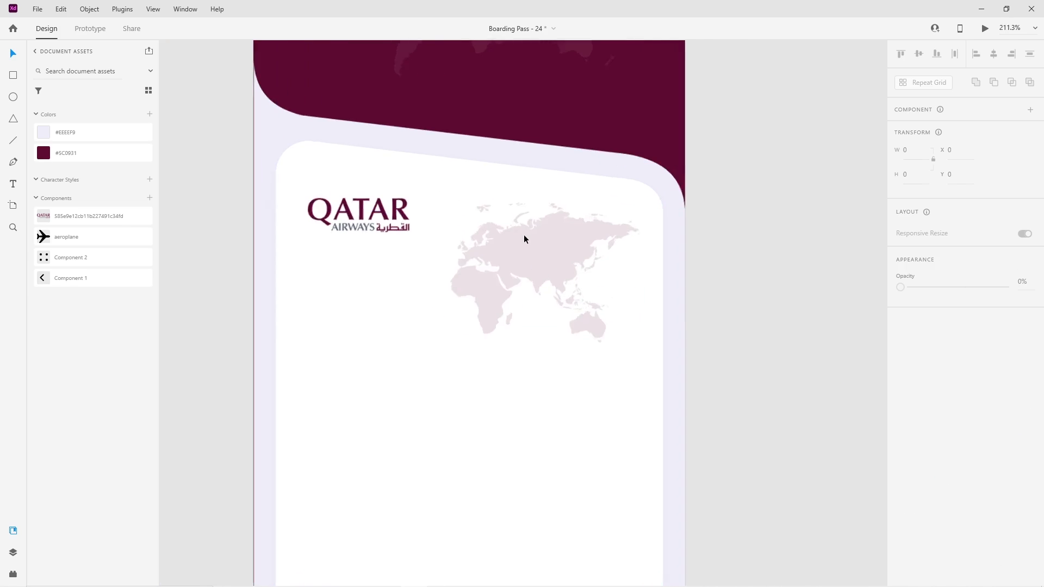
pyautogui.scroll(2, 534, 261)
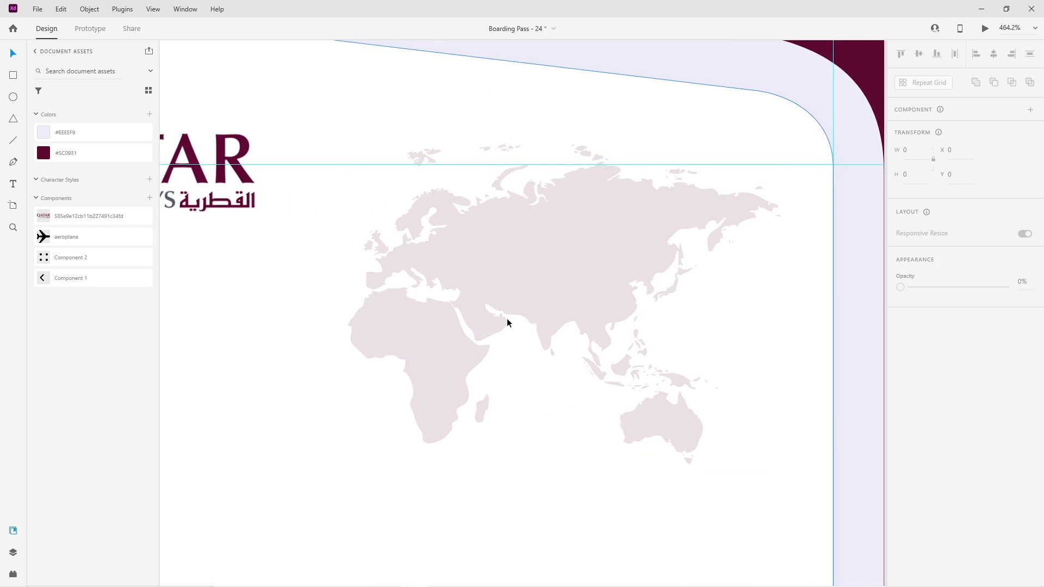
pyautogui.click(14, 98)
pyautogui.moveTo(505, 321); pyautogui.dragTo(511, 326)
pyautogui.press('v')
pyautogui.scroll(5, 504, 319)
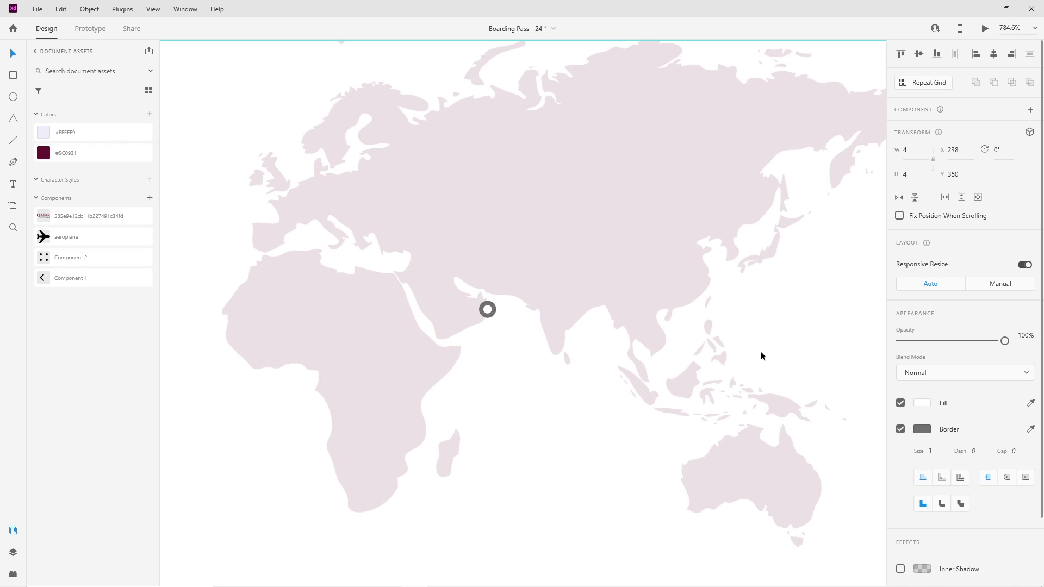
# Step: Remove the small circle's border and fill it with the saved maroon #5C0931
pyautogui.click(900, 429)
pyautogui.click(921, 403)
pyautogui.click(784, 476)
pyautogui.click(488, 324)
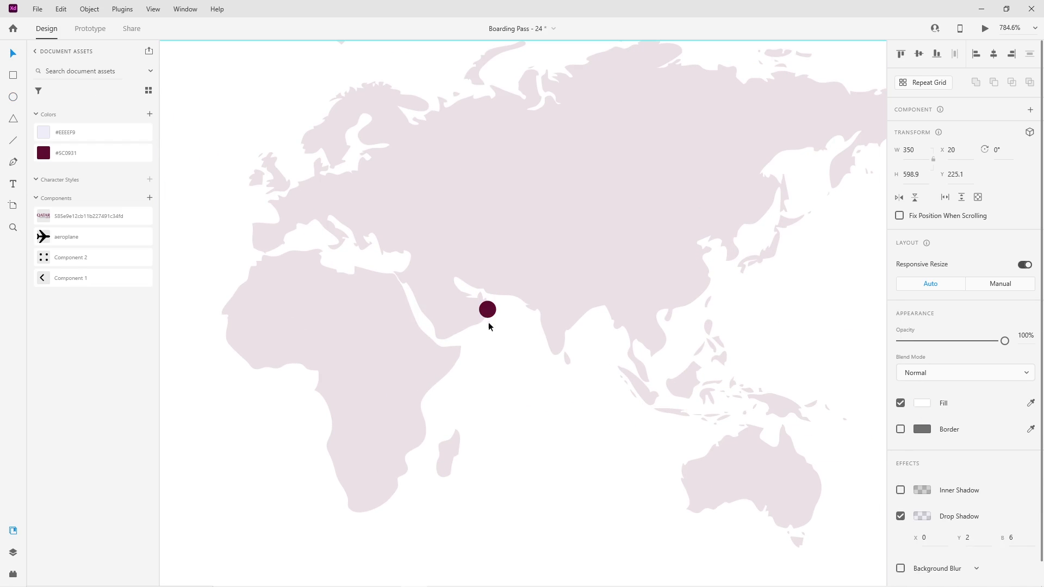
# Step: Create a concentric 16 × 16 maroon copy around the Arabian Peninsula dot and set its opacity to 18%
pyautogui.keyDown('alt'); pyautogui.moveTo(488, 317); pyautogui.dragTo(511, 329); pyautogui.keyUp('alt')
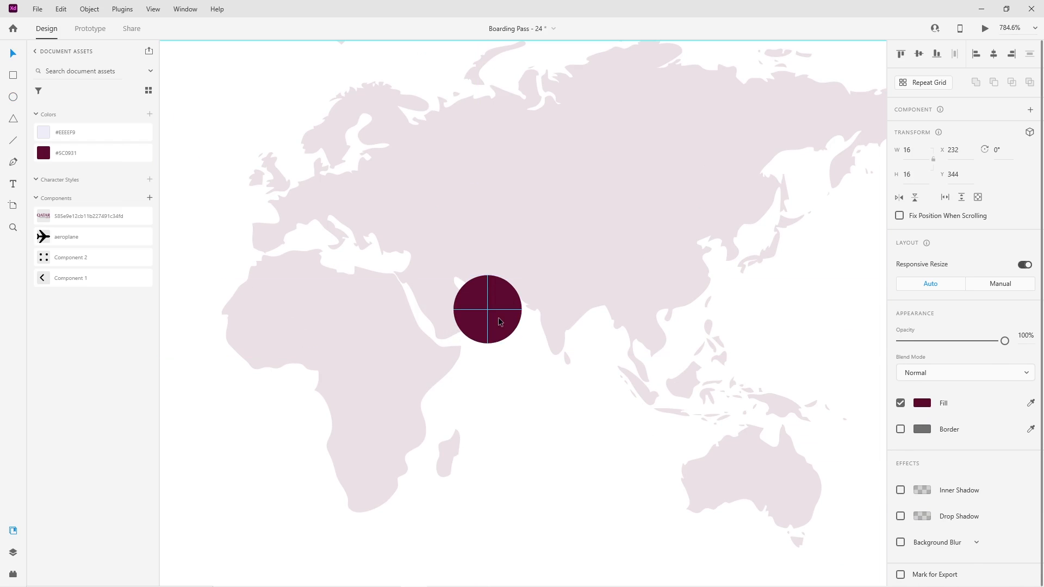
pyautogui.moveTo(993, 344); pyautogui.dragTo(918, 341)
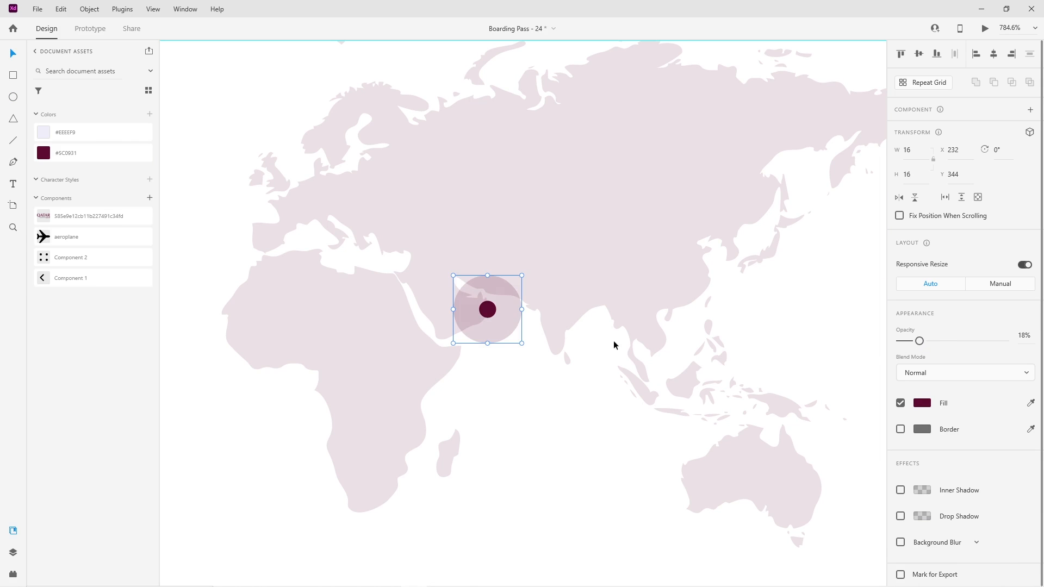
pyautogui.scroll(-3, 500, 335)
pyautogui.moveTo(509, 337)
pyautogui.mouseDown()
pyautogui.moveTo(507, 360)
pyautogui.moveTo(496, 325)
pyautogui.mouseUp()
pyautogui.click(494, 318)
# Step: Draw another 4 × 4 circle and position it over the United Kingdom on the map
pyautogui.scroll(3, 442, 295)
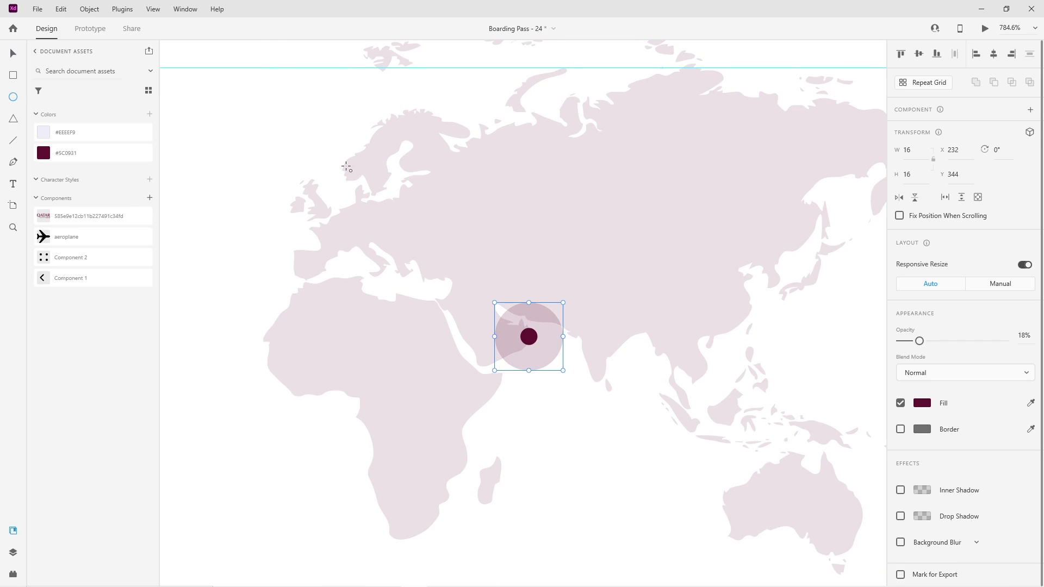
pyautogui.moveTo(341, 162); pyautogui.dragTo(349, 170)
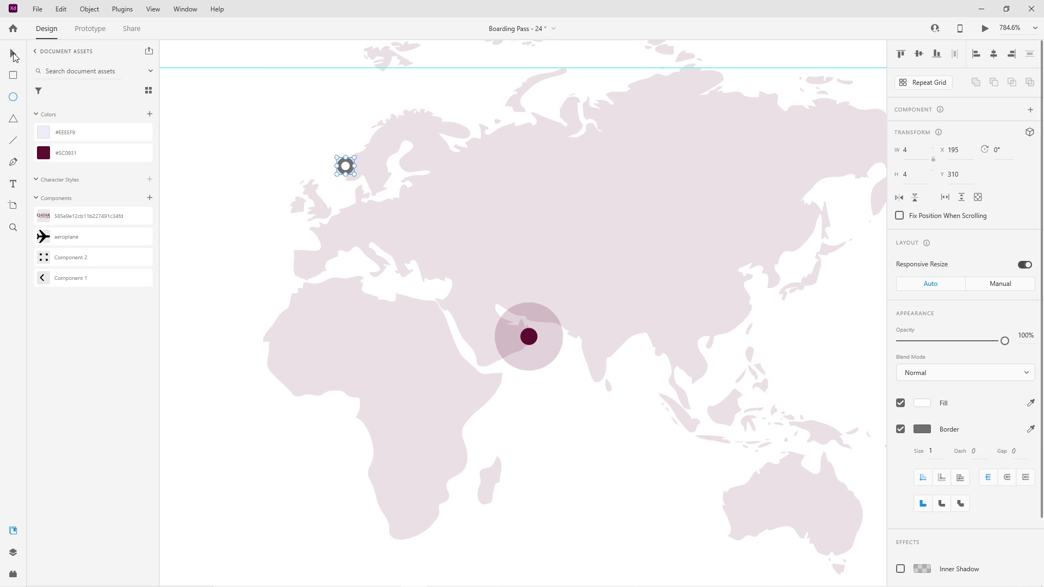
pyautogui.moveTo(345, 163); pyautogui.dragTo(308, 223)
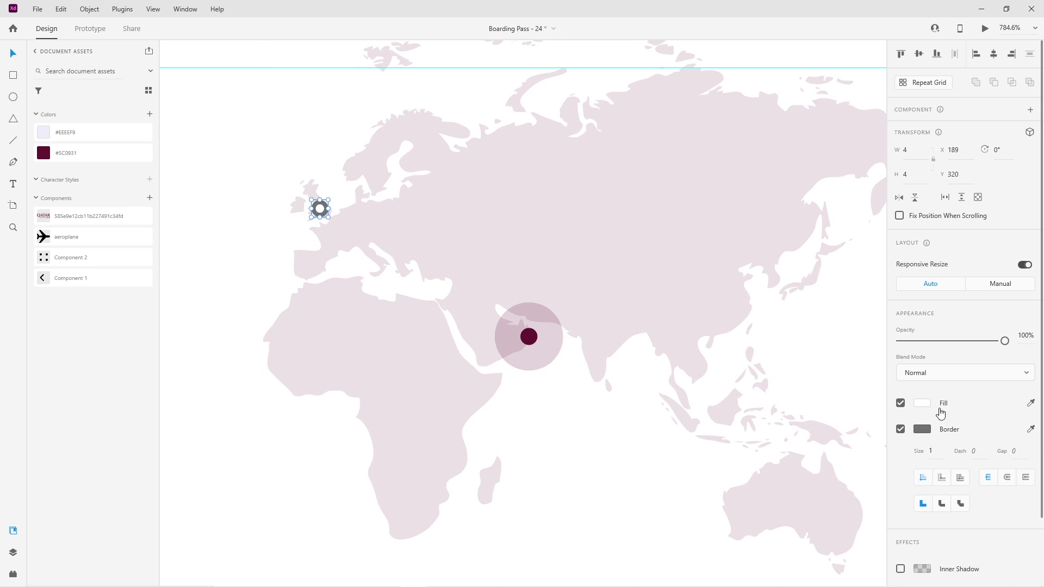
# Step: Remove the border of the United Kingdom circle and fill it with the saved maroon #5C0931
pyautogui.click(900, 429)
pyautogui.click(924, 405)
pyautogui.click(783, 482)
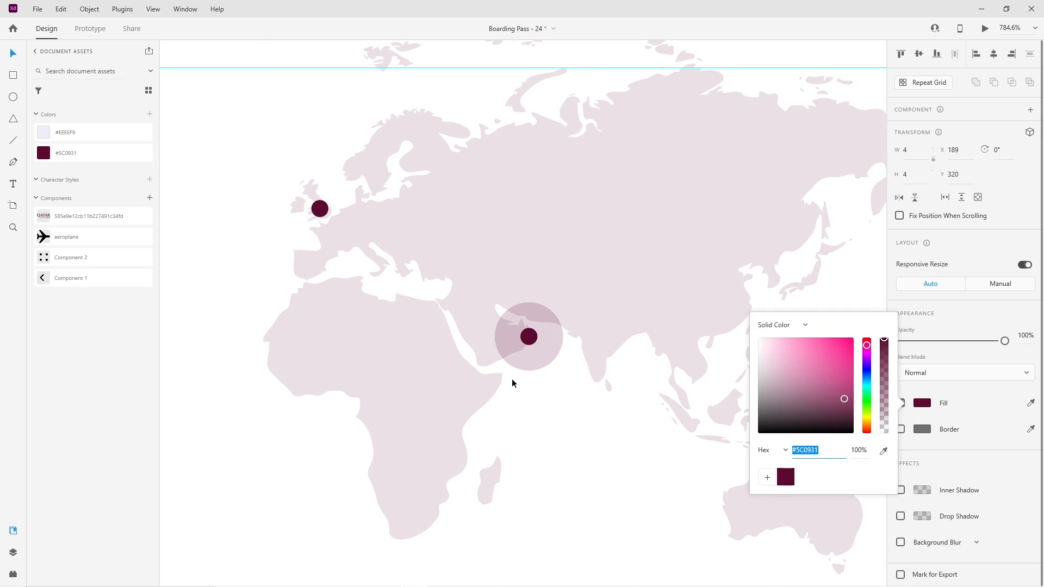
pyautogui.click(510, 379)
# Step: Draw a curved Pen path from the United Kingdom dot to the edge of the translucent circle on the Arabian Peninsula
pyautogui.scroll(-2, 505, 375)
pyautogui.scroll(5, 401, 284)
pyautogui.click(400, 234)
pyautogui.moveTo(405, 249)
pyautogui.mouseDown()
pyautogui.moveTo(398, 242)
pyautogui.moveTo(405, 249)
pyautogui.mouseUp()
pyautogui.scroll(-5, 416, 268)
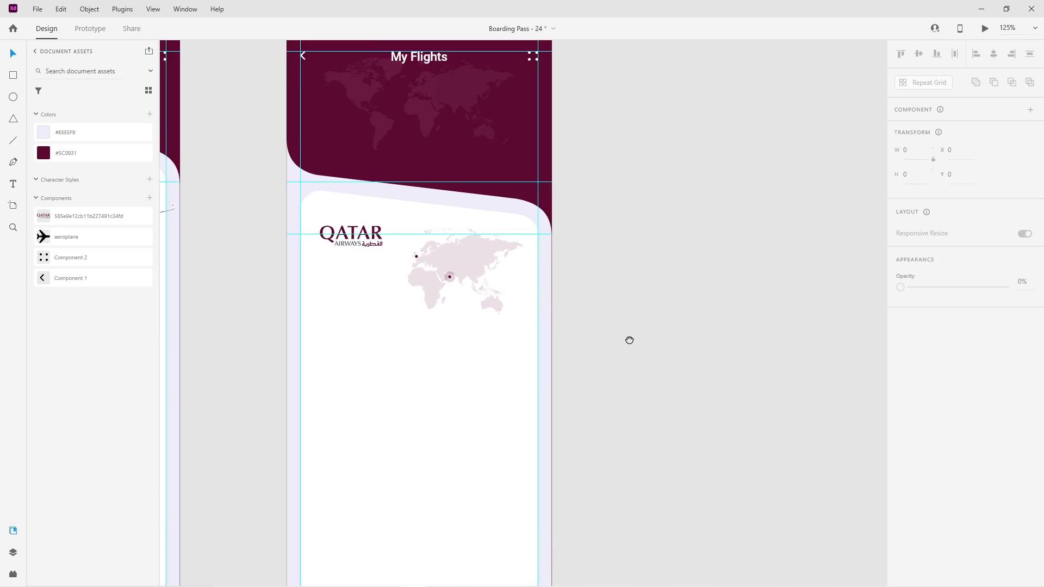
pyautogui.scroll(10, 457, 194)
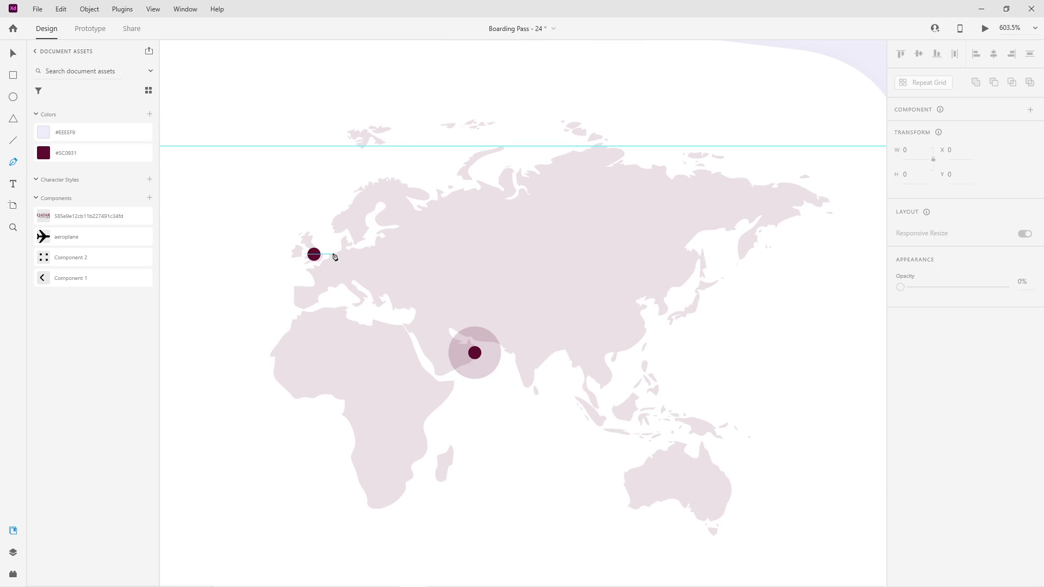
pyautogui.click(326, 254)
pyautogui.moveTo(463, 318); pyautogui.dragTo(511, 411)
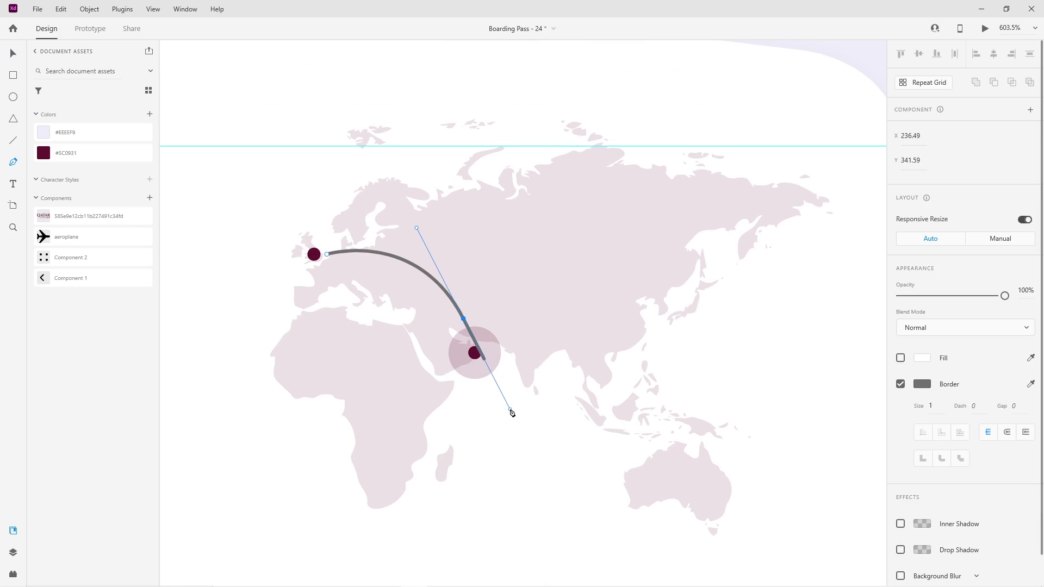
pyautogui.click(7, 52)
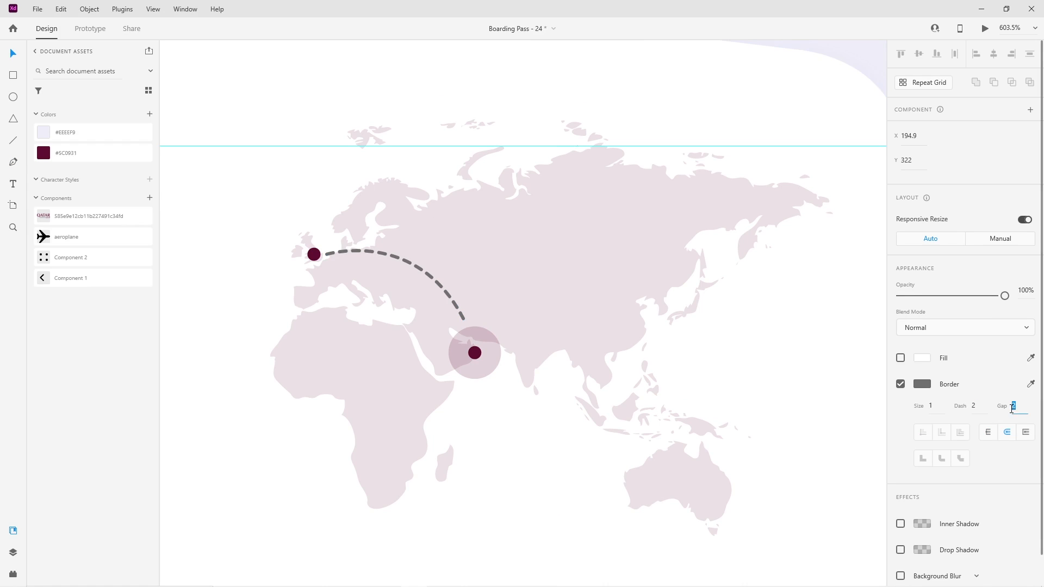
# Step: Style the curved path as a dashed line with dash 2, gap 3 and a maroon #5C0931 border
pyautogui.press('Return')
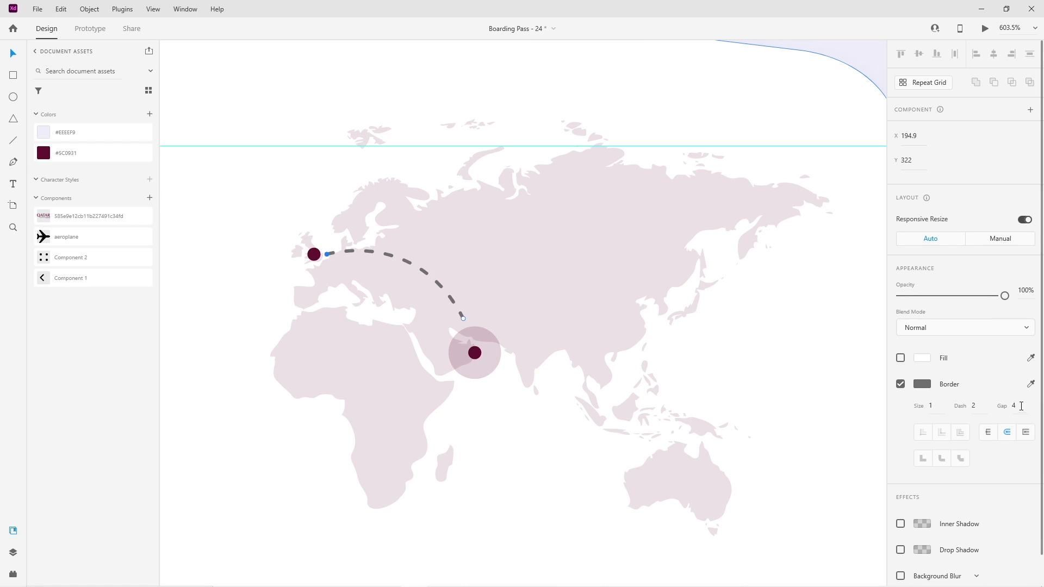
pyautogui.write('3')
pyautogui.press('Return')
pyautogui.click(922, 384)
pyautogui.click(786, 449)
# Step: Nudge the dashed route slightly upward and adjust its end anchor so it stops just short of the translucent circle
pyautogui.click(467, 321)
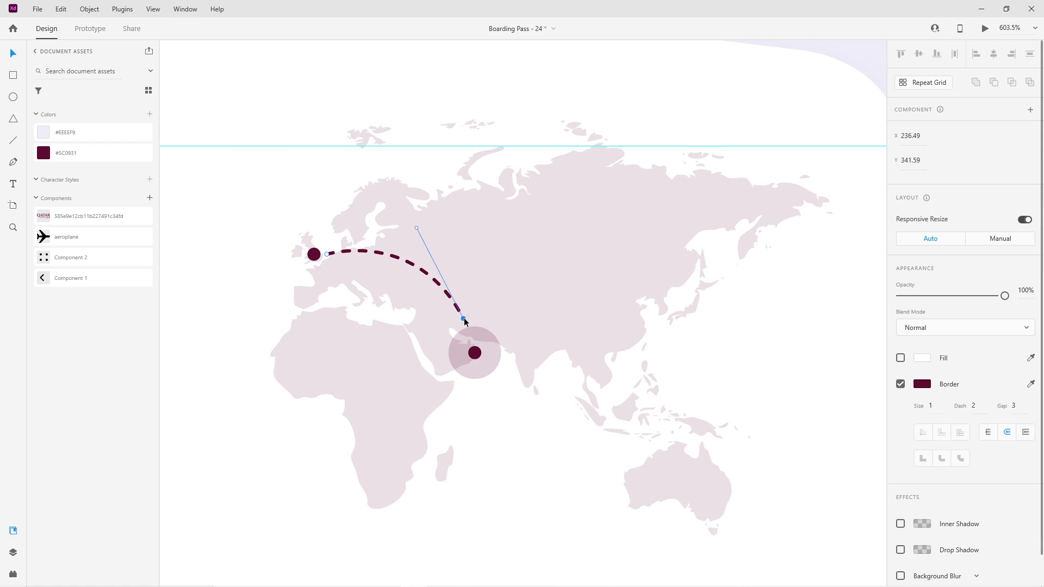
pyautogui.click(435, 275)
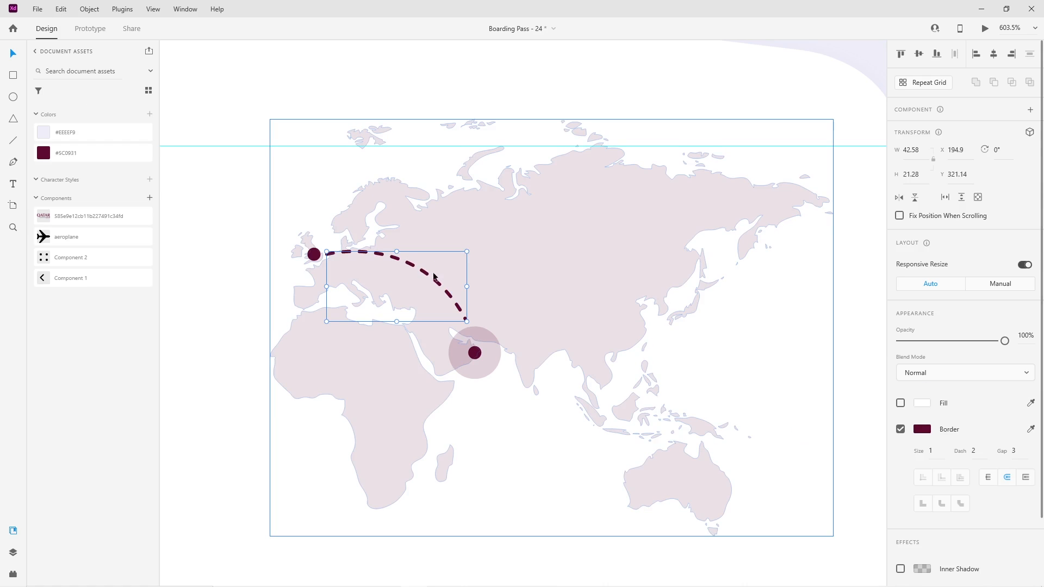
pyautogui.doubleClick(438, 281)
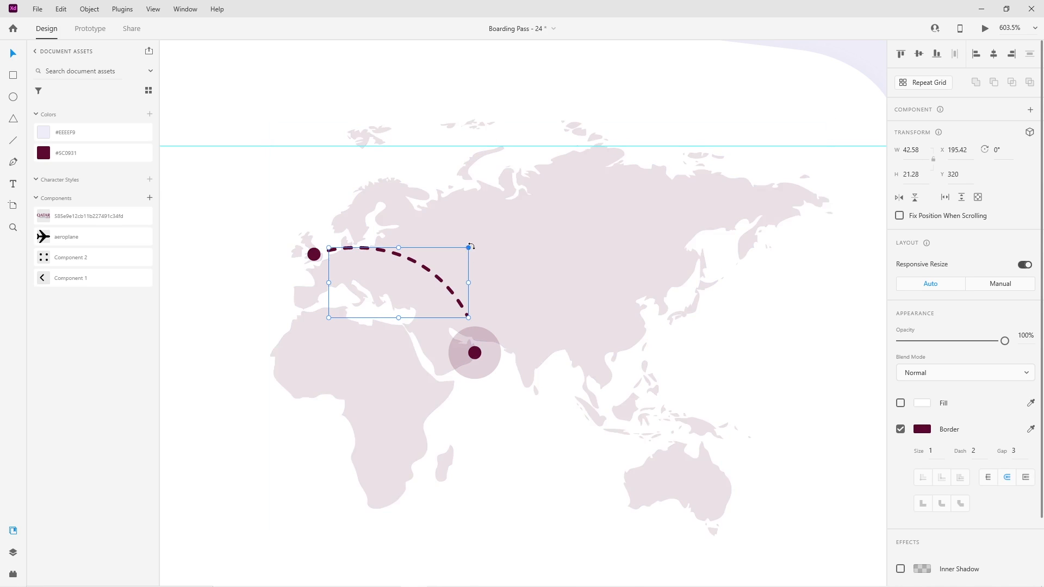
pyautogui.doubleClick(467, 320)
pyautogui.moveTo(467, 318); pyautogui.dragTo(460, 321)
pyautogui.press('Escape')
# Step: Ungroup the repeat grid holding the flight list on the first artboard
pyautogui.scroll(-5, 429, 333)
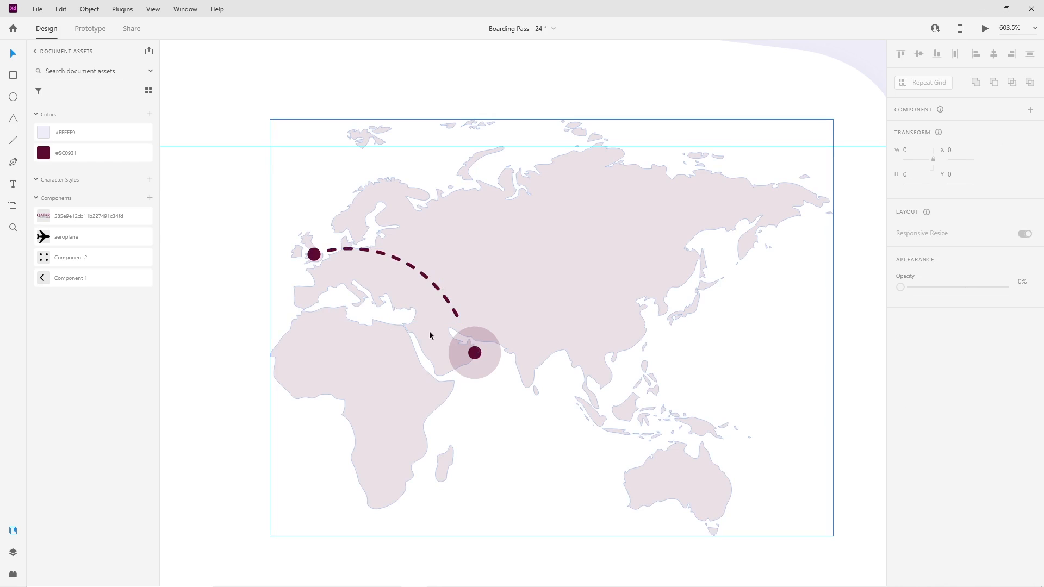
pyautogui.moveTo(596, 390); pyautogui.dragTo(655, 294)
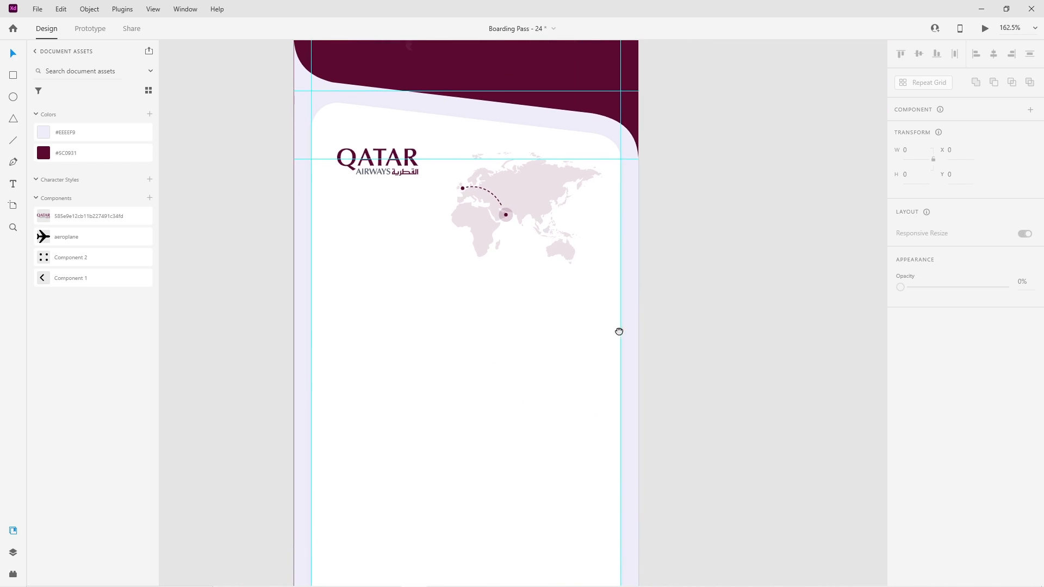
pyautogui.scroll(5, 392, 201)
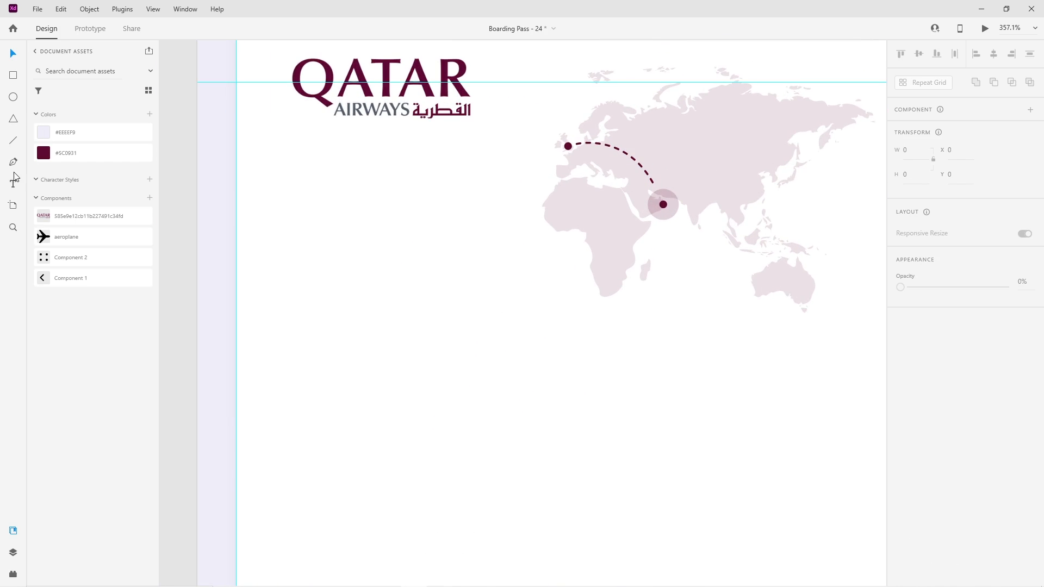
pyautogui.scroll(-6, 275, 246)
pyautogui.hscroll(-2, 292, 264)
pyautogui.click(280, 261)
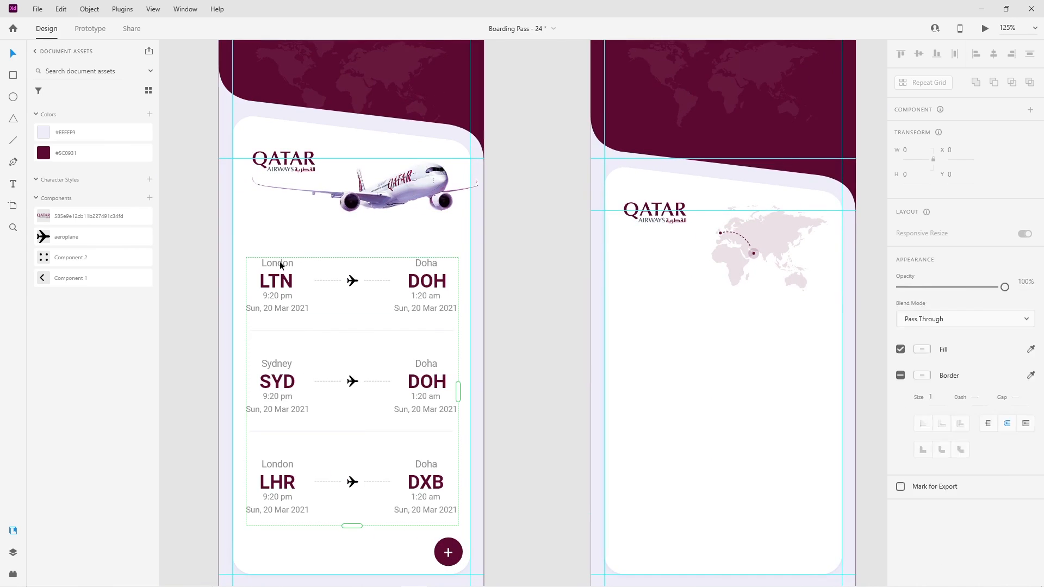
pyautogui.rightClick(279, 261)
pyautogui.click(315, 166)
pyautogui.click(389, 286)
# Step: Ungroup the first flight row, London to Doha, down to its individual text labels
pyautogui.rightClick(282, 263)
pyautogui.click(318, 167)
pyautogui.click(373, 266)
pyautogui.click(273, 263)
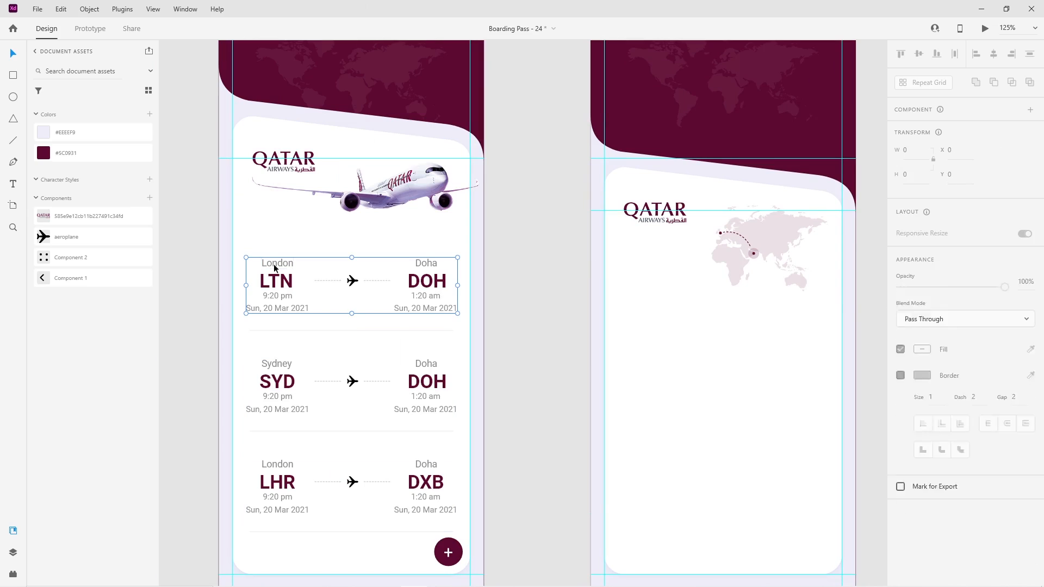
pyautogui.rightClick(273, 263)
pyautogui.click(315, 166)
# Step: Place the London label on the second artboard below the Qatar logo and change its text to "Ticket Price"
pyautogui.click(287, 266)
pyautogui.moveTo(287, 266); pyautogui.dragTo(650, 276)
pyautogui.scroll(3, 647, 280)
pyautogui.doubleClick(624, 306)
pyautogui.write('Ticket Price')
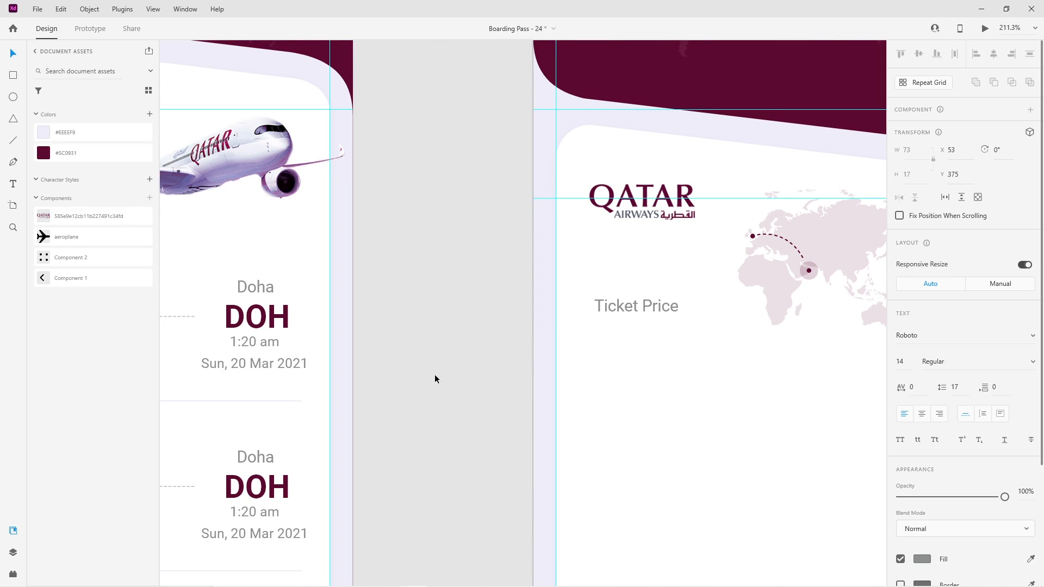
# Step: Line up the Ticket Price label with the logo's left edge and set its font size to 12
pyautogui.moveTo(641, 304); pyautogui.dragTo(635, 282)
pyautogui.moveTo(586, 360); pyautogui.dragTo(296, 397)
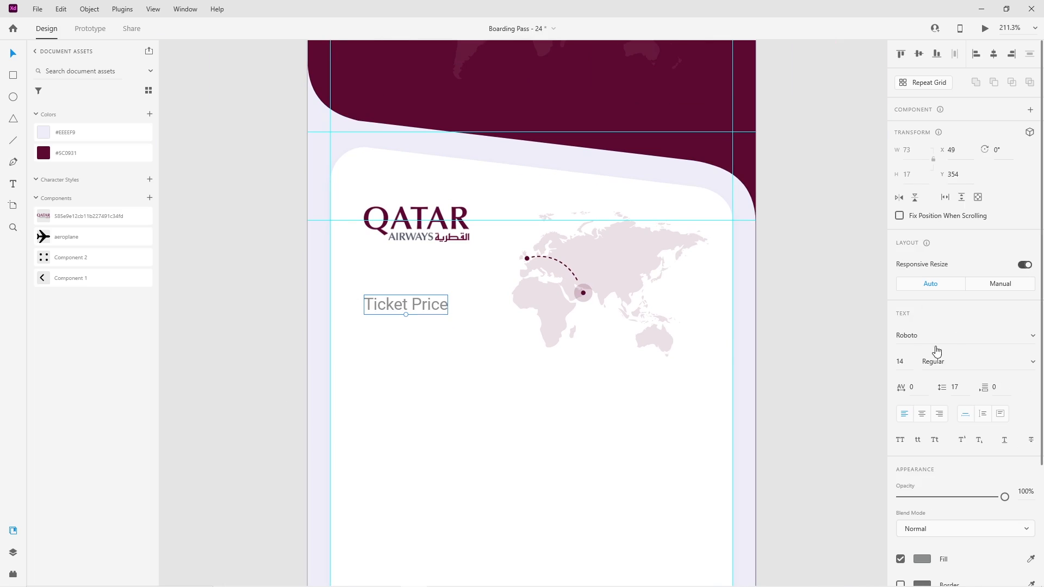
pyautogui.write('12')
pyautogui.press('Return')
# Step: Duplicate the Ticket Price label directly below it and change the copy's text to "$200"
pyautogui.click(389, 327)
pyautogui.moveTo(399, 319); pyautogui.dragTo(399, 337)
pyautogui.doubleClick(399, 336)
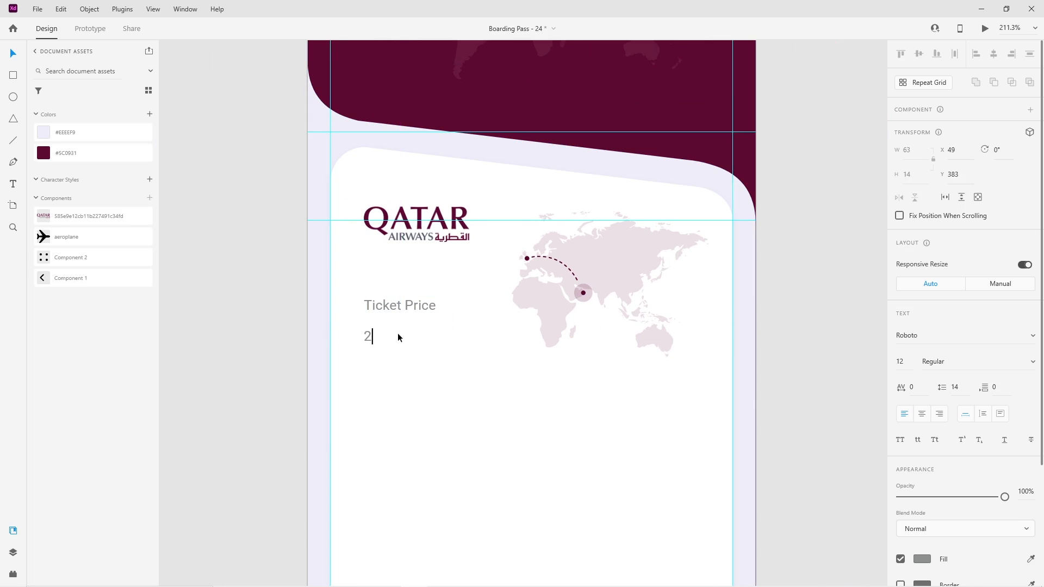
pyautogui.write('$')
pyautogui.press('Escape')
# Step: Fill the $200 text with the saved maroon and set its font weight to Bold
pyautogui.click(925, 560)
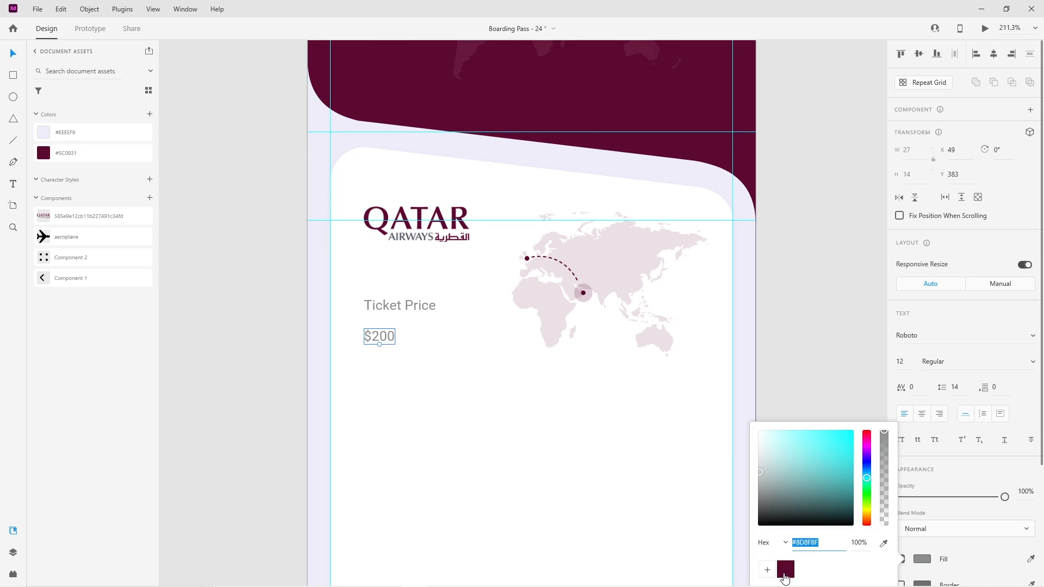
pyautogui.click(785, 571)
pyautogui.click(987, 362)
pyautogui.click(1032, 361)
pyautogui.click(968, 406)
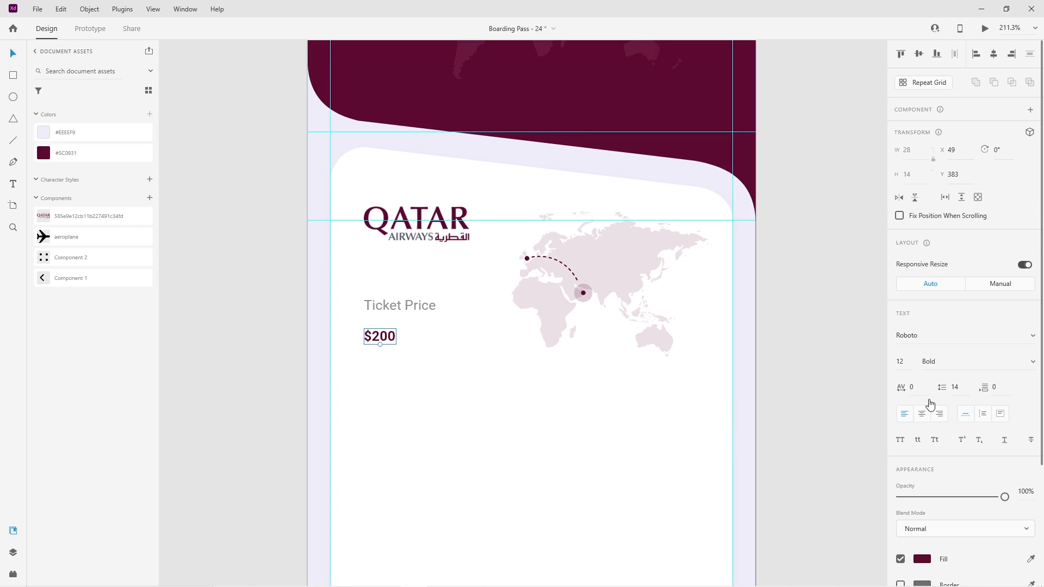
# Step: Set the $200 text's font size to 32 and raise it by two more points
pyautogui.write('32')
pyautogui.press('Return')
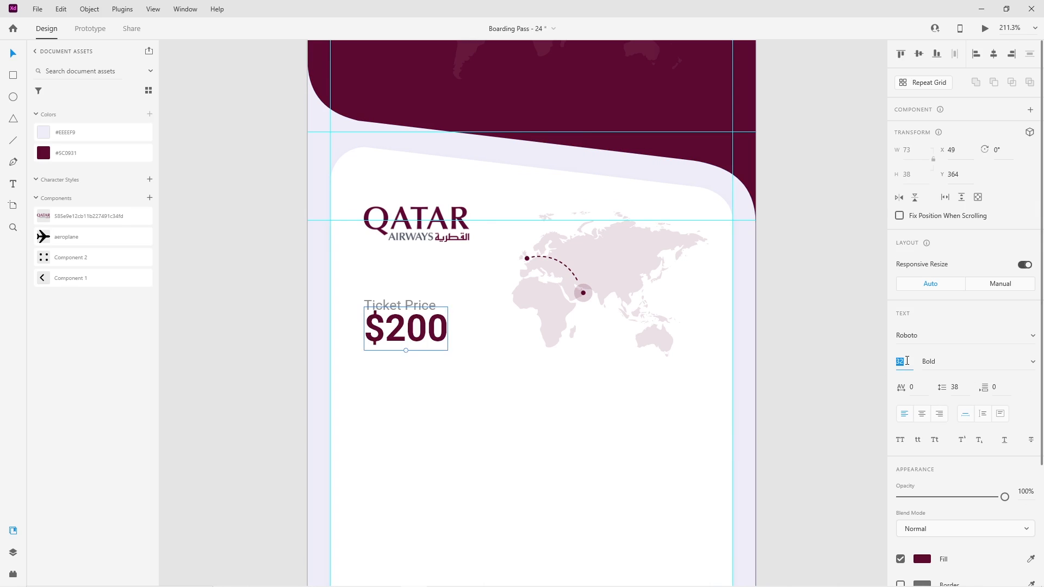
pyautogui.press('Up')
pyautogui.press('Up')
pyautogui.click(311, 382)
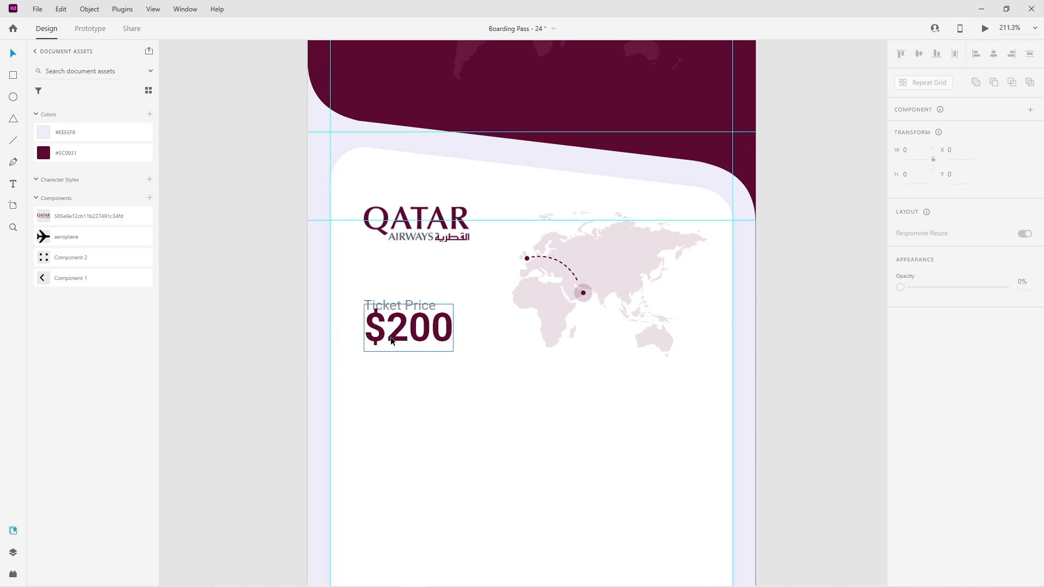
# Step: Move the $200 text down to Y 375 so it sits clear of the Ticket Price label
pyautogui.click(391, 340)
pyautogui.scroll(-3, 518, 376)
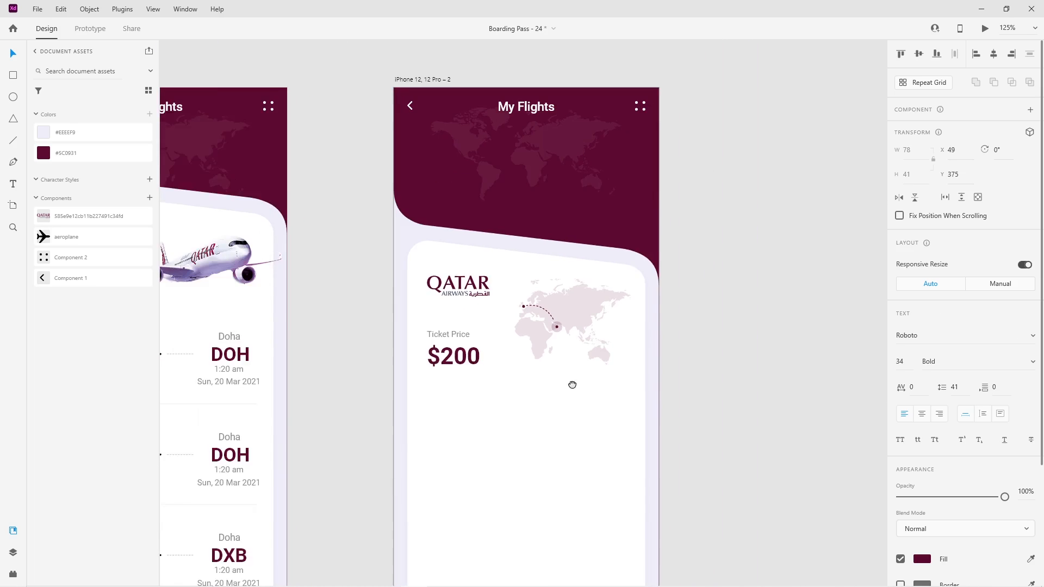
pyautogui.moveTo(572, 384); pyautogui.dragTo(463, 361)
pyautogui.click(267, 321)
pyautogui.scroll(4, 343, 314)
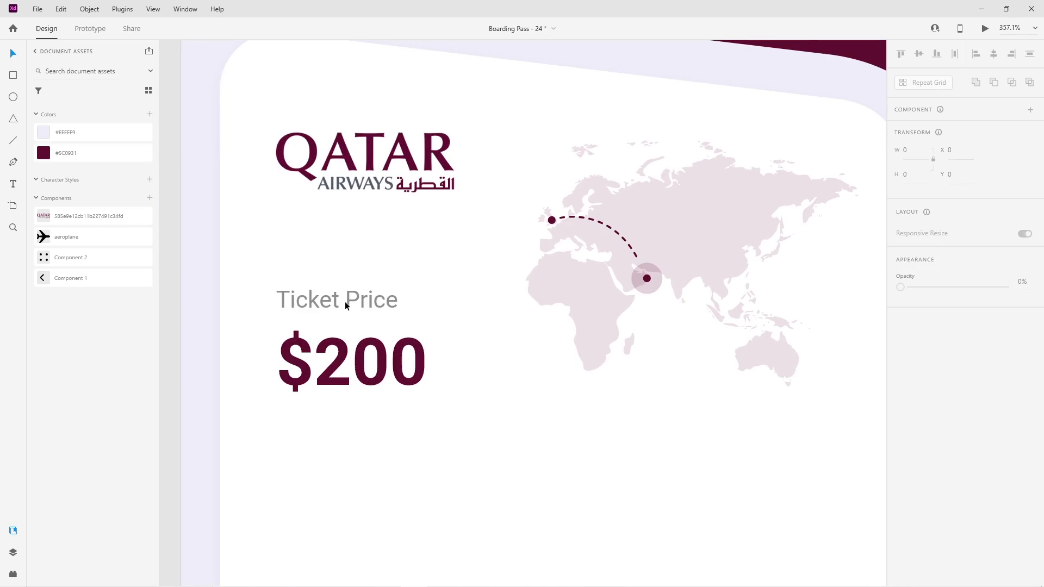
# Step: Duplicate the Ticket Price label below the $200 text and change the copy's text to "Business"
pyautogui.moveTo(345, 301); pyautogui.dragTo(341, 430)
pyautogui.doubleClick(325, 430)
pyautogui.write('Business')
pyautogui.press('Escape')
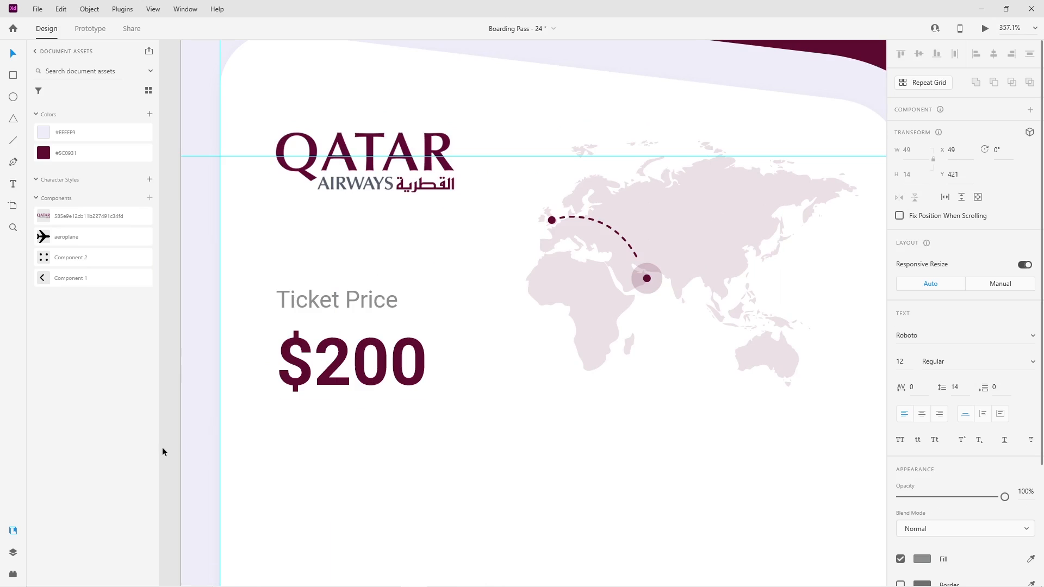
# Step: Fill the Business label with black #000000, raise it to Y 416 and set its font weight to Bold
pyautogui.click(917, 560)
pyautogui.moveTo(808, 494); pyautogui.dragTo(706, 572)
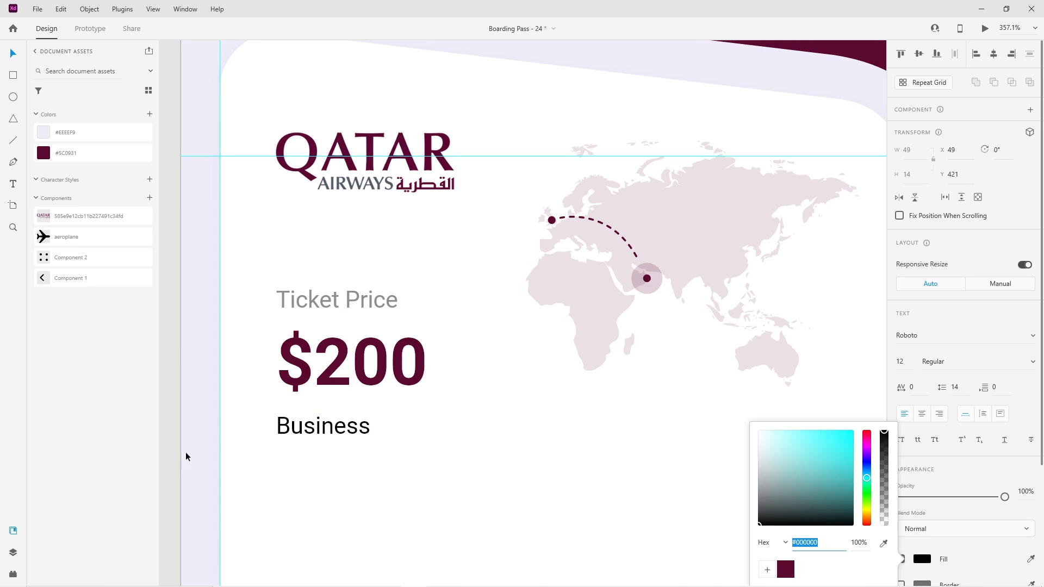
pyautogui.click(173, 454)
pyautogui.moveTo(330, 431); pyautogui.dragTo(331, 424)
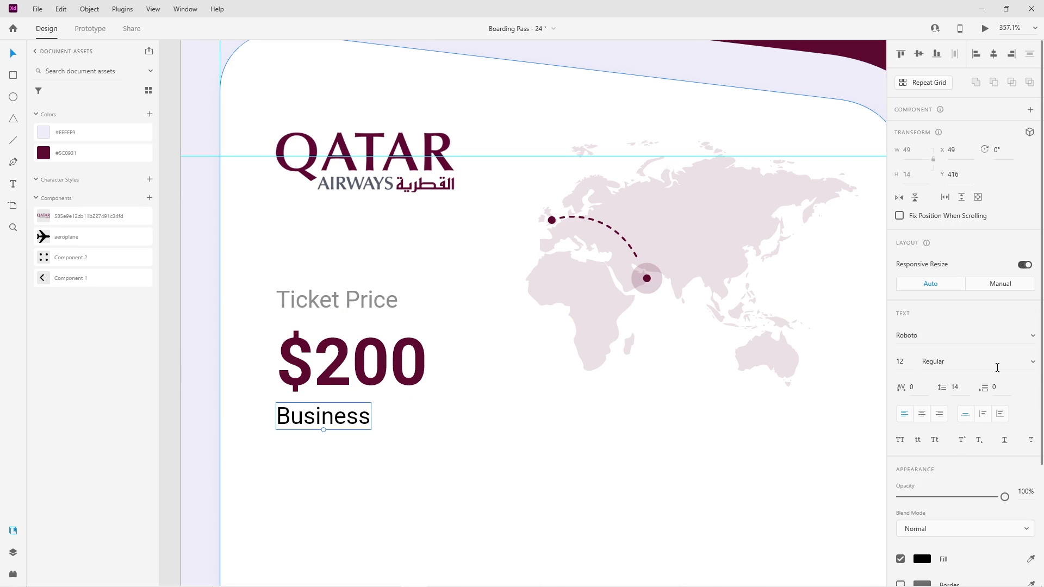
pyautogui.click(973, 361)
pyautogui.click(937, 406)
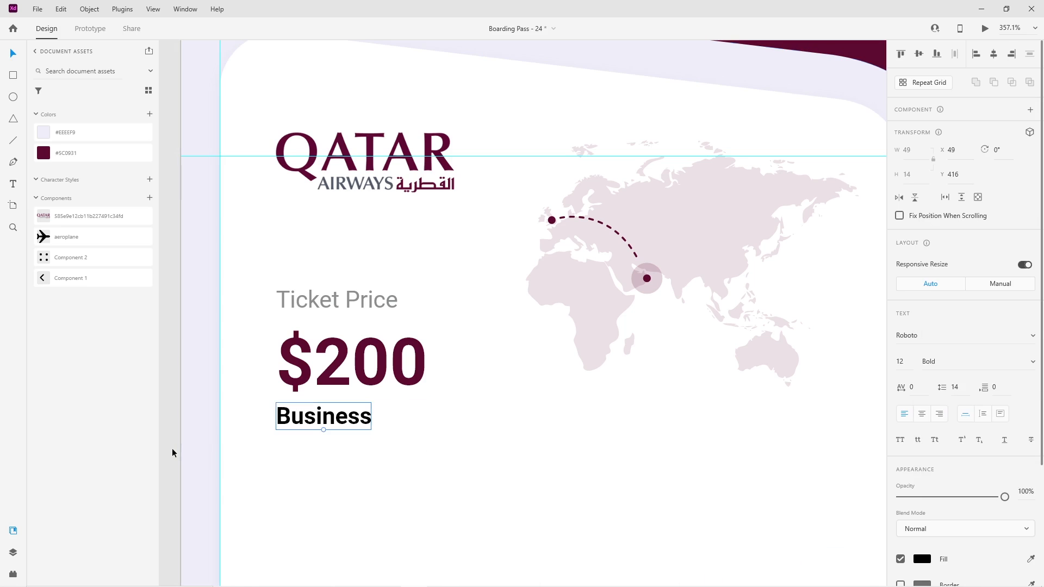
# Step: Move the $200 text up slightly to Y 372, evening its spacing between Ticket Price and Business
pyautogui.scroll(-3, 279, 418)
pyautogui.click(305, 403)
pyautogui.moveTo(305, 401); pyautogui.dragTo(311, 396)
pyautogui.scroll(-1, 405, 379)
pyautogui.moveTo(537, 480); pyautogui.dragTo(533, 433)
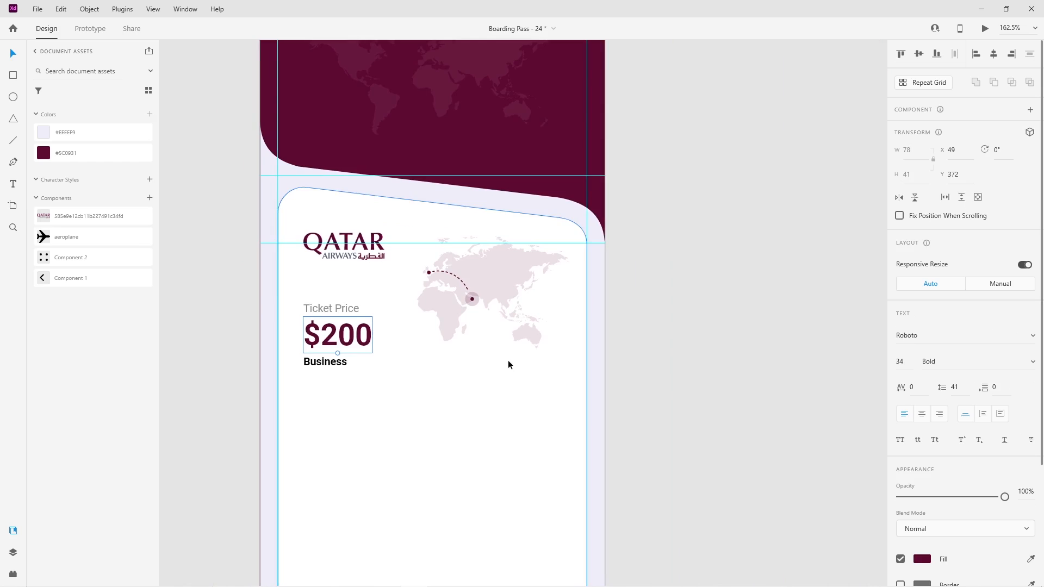
# Step: Select the world map with its route and shift them down slightly to Y 289
pyautogui.scroll(-1, 510, 362)
pyautogui.moveTo(623, 268); pyautogui.dragTo(446, 352)
pyautogui.click(509, 296)
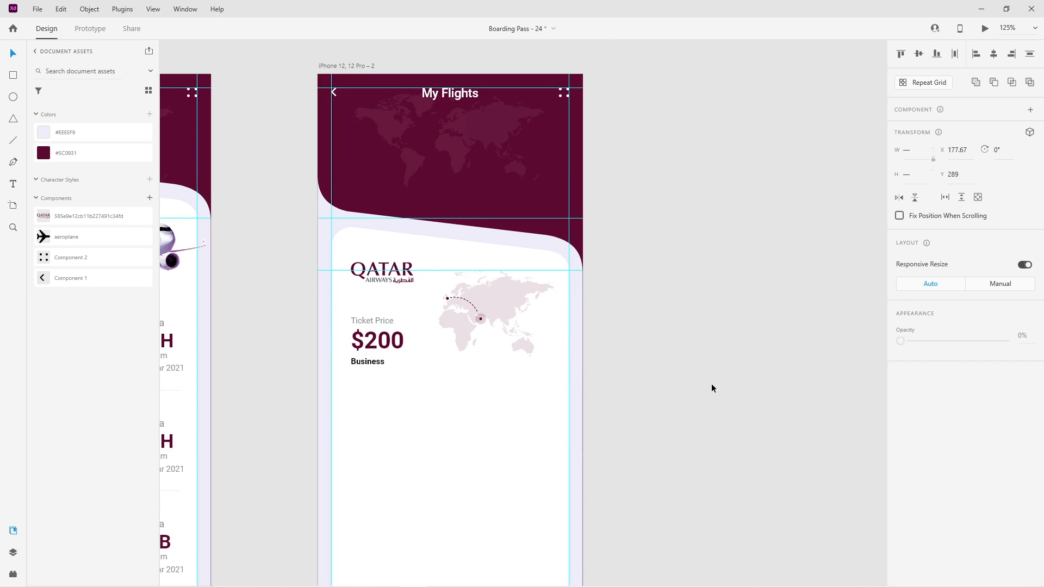
pyautogui.click(707, 381)
# Step: Nudge the Qatar Airways logo on the second screen down to Y 256
pyautogui.scroll(-2, 675, 368)
pyautogui.click(381, 248)
pyautogui.press('Down')
pyautogui.press('Down')
pyautogui.press('Down')
pyautogui.press('Down')
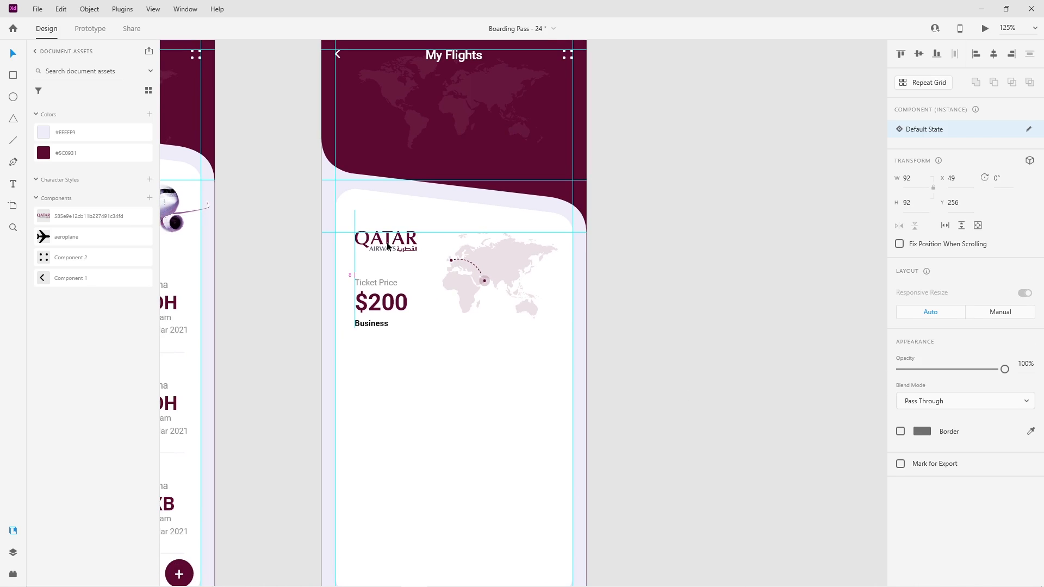
pyautogui.click(656, 307)
# Step: Copy the divider line from the first screen to below the Business label and center it horizontally on the second screen
pyautogui.scroll(-2, 657, 307)
pyautogui.moveTo(625, 404); pyautogui.dragTo(701, 394)
pyautogui.moveTo(318, 328); pyautogui.dragTo(565, 336)
pyautogui.click(993, 54)
pyautogui.click(650, 308)
pyautogui.scroll(5, 650, 310)
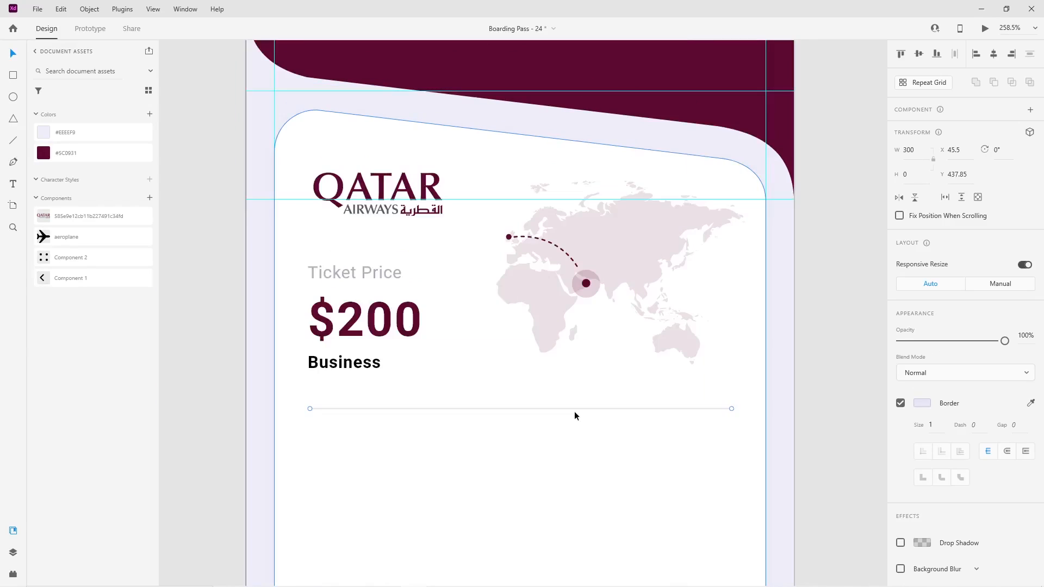
# Step: Duplicate the Ticket Price label below the divider, change its text to "pessenger" and make it all uppercase
pyautogui.scroll(-1, 574, 411)
pyautogui.scroll(-3, 574, 411)
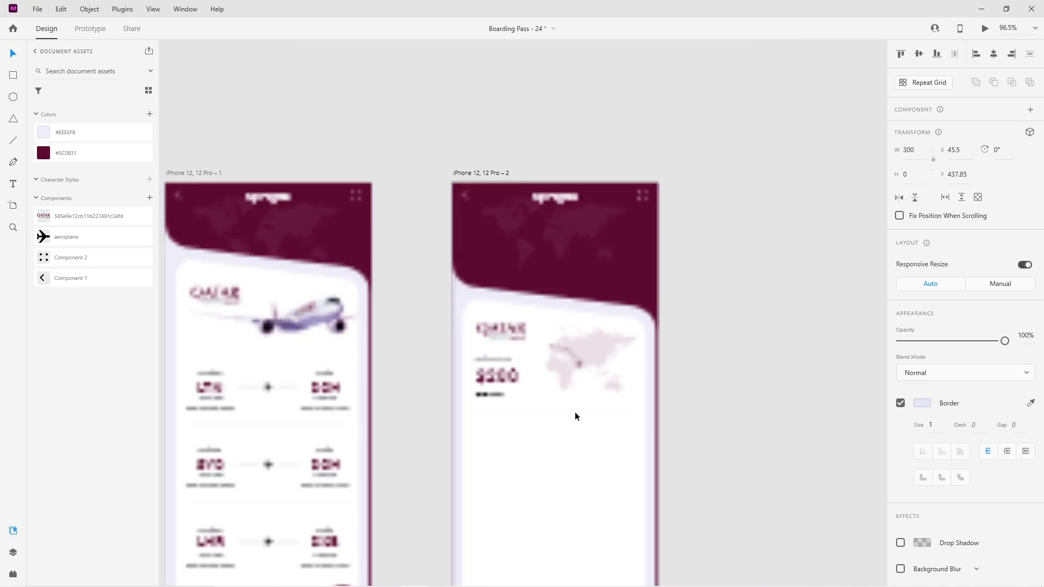
pyautogui.scroll(4, 561, 494)
pyautogui.moveTo(438, 216); pyautogui.dragTo(442, 351)
pyautogui.doubleClick(425, 352)
pyautogui.write('pessenger')
pyautogui.press('Escape')
pyautogui.click(900, 439)
pyautogui.press('Escape')
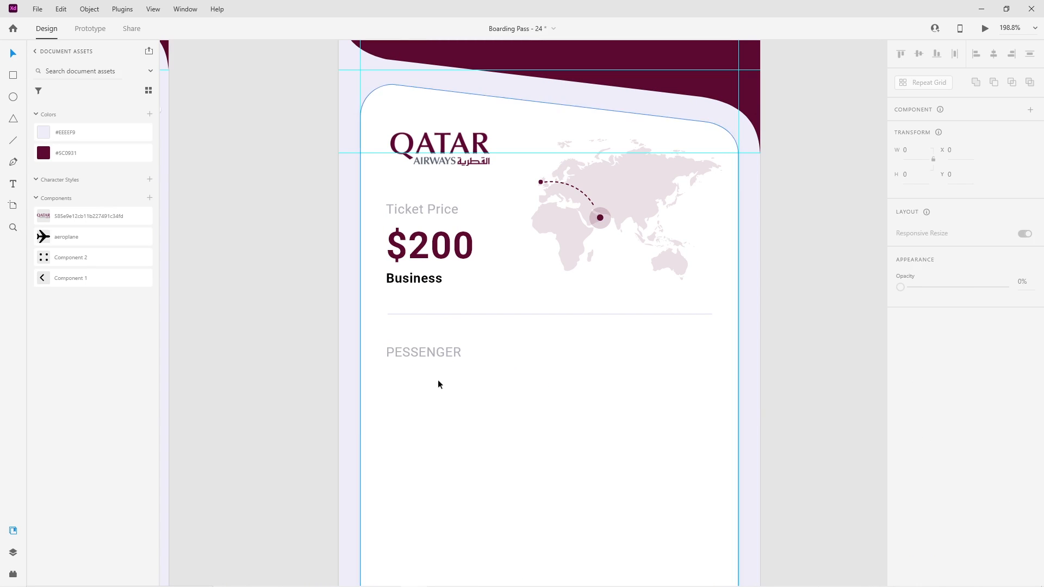
# Step: Duplicate the PESSENGER label directly below it and replace the copy's text with the passenger's name
pyautogui.moveTo(430, 352); pyautogui.dragTo(428, 376)
pyautogui.doubleClick(421, 377)
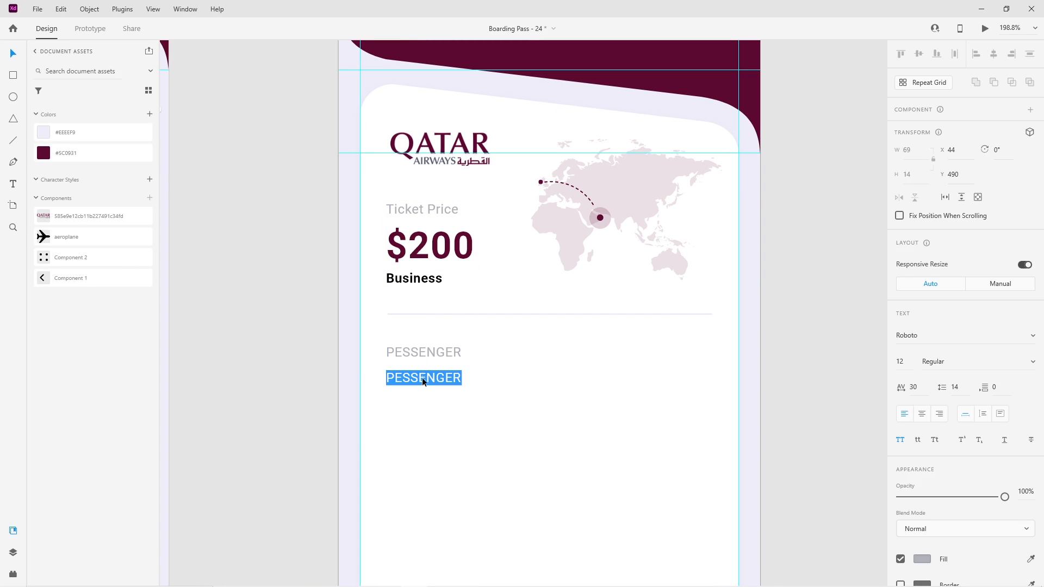
pyautogui.write('MR. JACKASON')
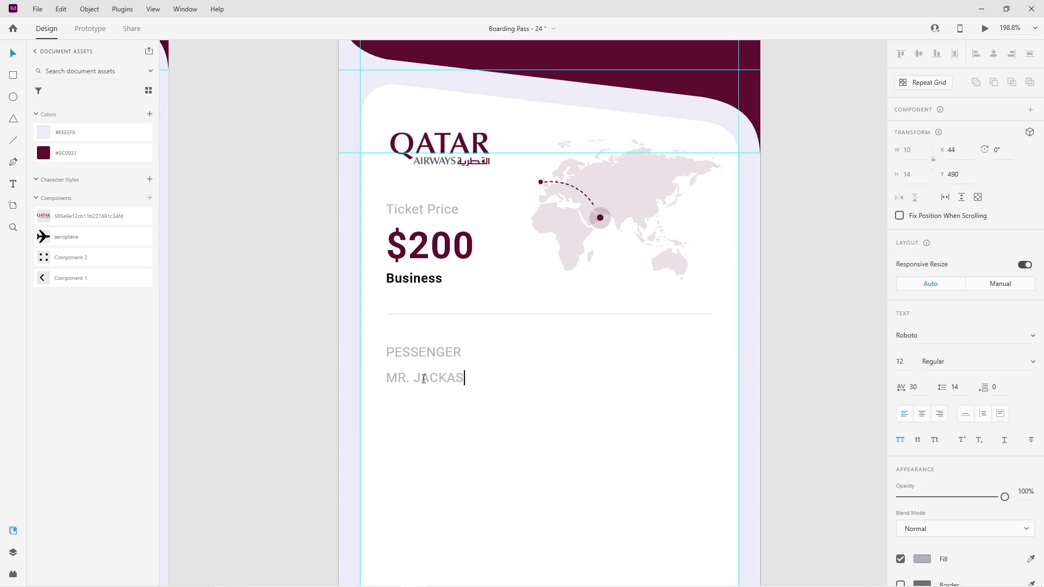
pyautogui.press('Escape')
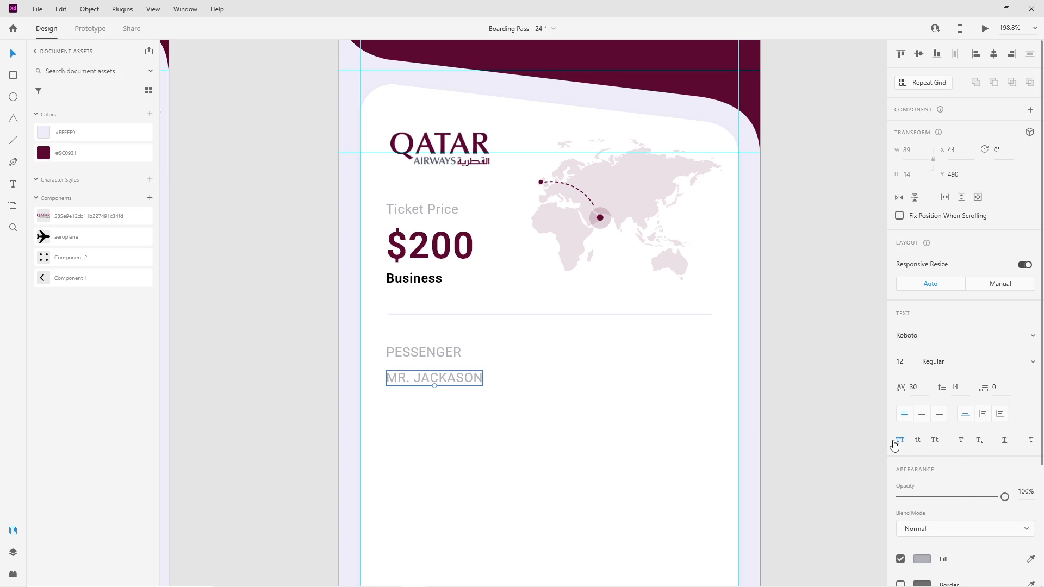
pyautogui.moveTo(411, 380); pyautogui.dragTo(411, 375)
# Step: Fill the passenger name with black #000000, set it to 16 Bold and adjust its spacing below the label
pyautogui.click(924, 559)
pyautogui.moveTo(793, 516); pyautogui.dragTo(746, 547)
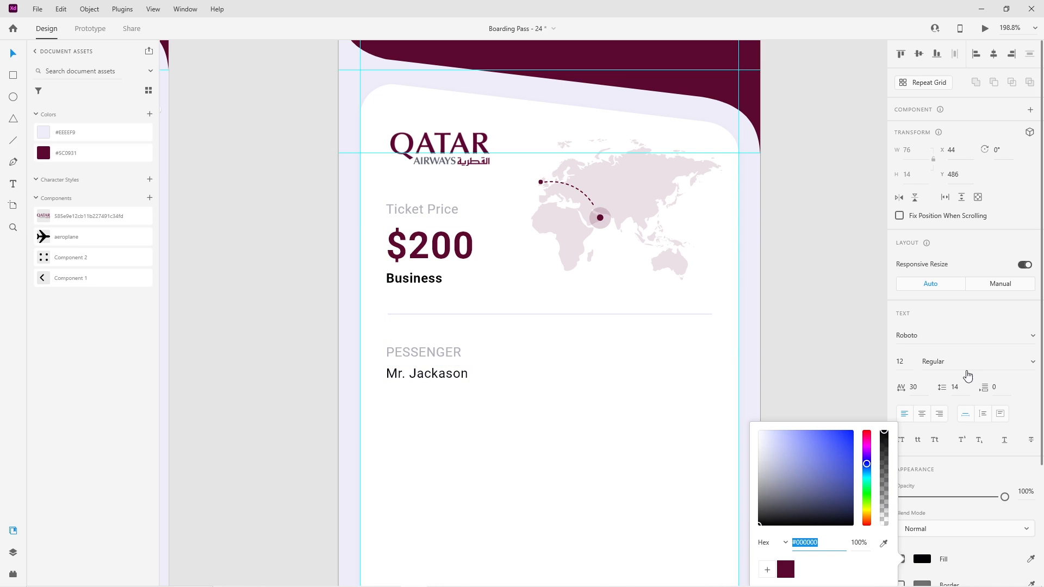
pyautogui.click(912, 363)
pyautogui.write('1')
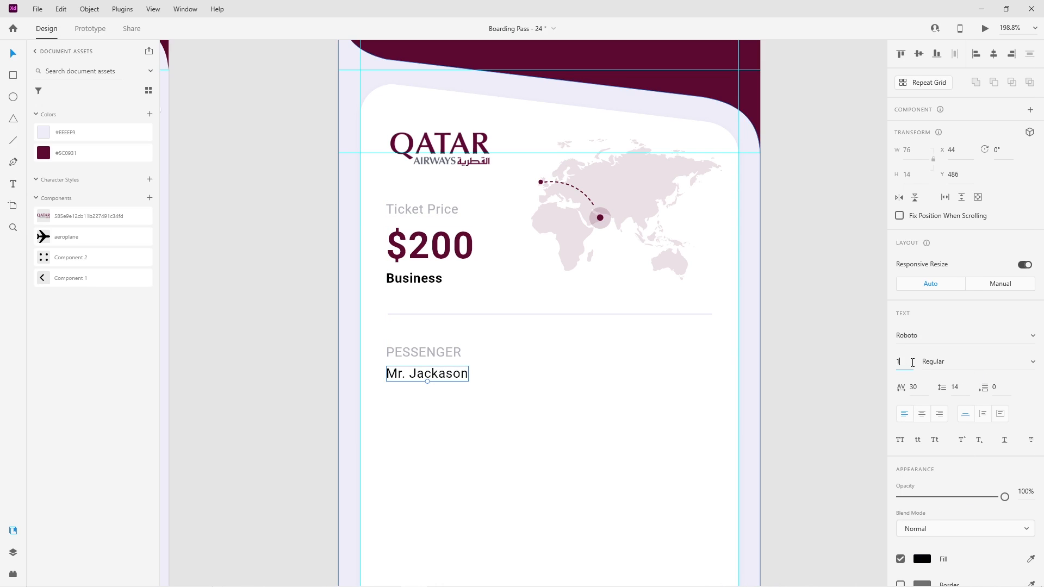
pyautogui.write('6')
pyautogui.press('Return')
pyautogui.click(1031, 362)
pyautogui.click(950, 409)
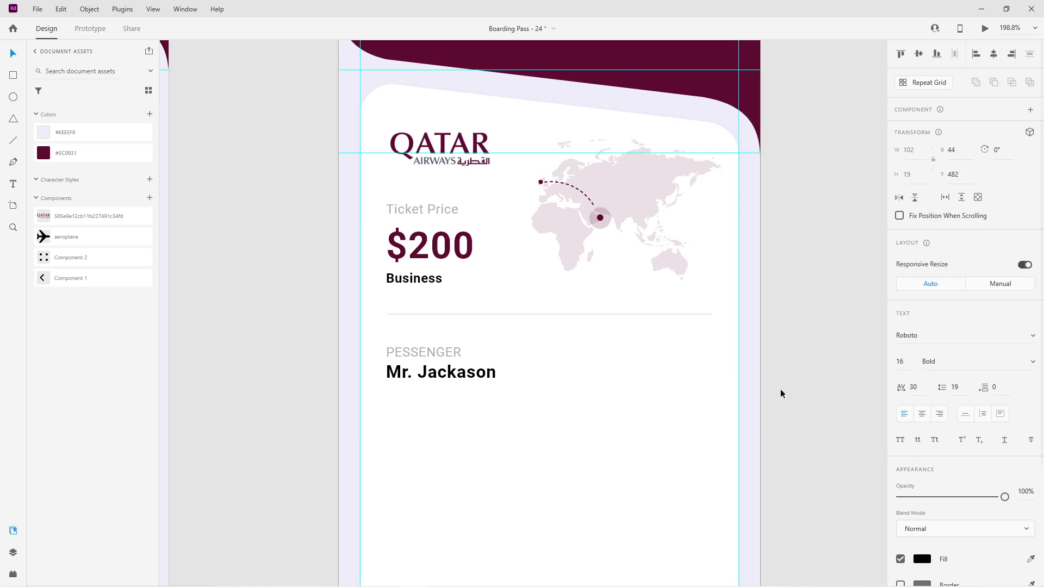
pyautogui.moveTo(454, 368); pyautogui.dragTo(454, 373)
# Step: Duplicate the passenger label and name to the card's right side and change the copied label to "SEAT"
pyautogui.keyDown('shift'); pyautogui.click(426, 354); pyautogui.keyUp('shift')
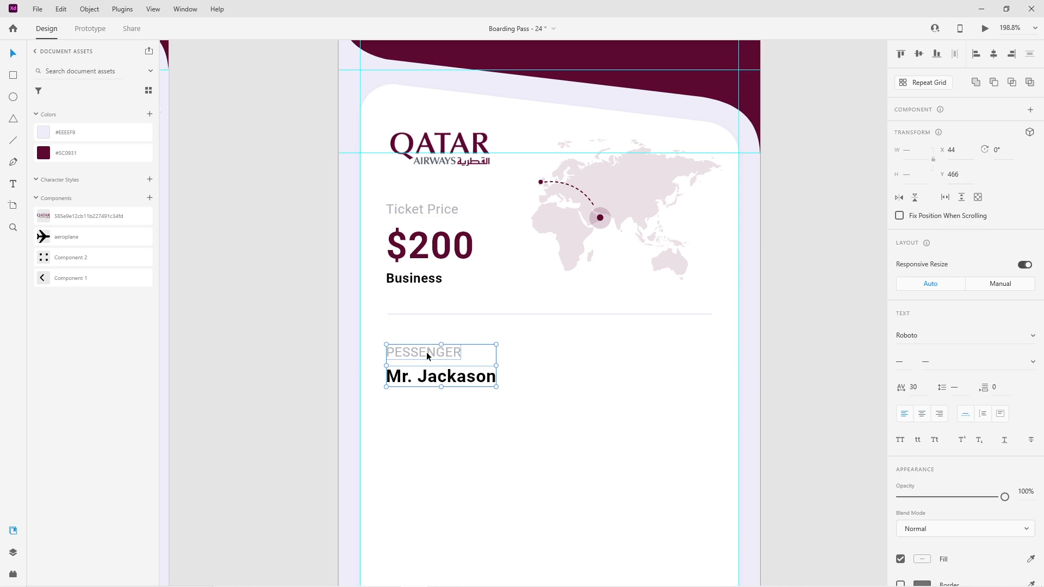
pyautogui.click(757, 390)
pyautogui.click(442, 354)
pyautogui.keyDown('shift'); pyautogui.click(483, 375); pyautogui.keyUp('shift')
pyautogui.moveTo(471, 357); pyautogui.dragTo(671, 355)
pyautogui.click(794, 379)
pyautogui.doubleClick(683, 354)
pyautogui.doubleClick(681, 354)
pyautogui.write('SEAT')
pyautogui.press('Escape')
# Step: Change the value under SEAT to "4E" and line up both texts with the divider's right end
pyautogui.moveTo(671, 356); pyautogui.dragTo(700, 360)
pyautogui.doubleClick(694, 372)
pyautogui.write('4E')
pyautogui.press('Escape')
pyautogui.moveTo(623, 382); pyautogui.dragTo(703, 380)
# Step: Duplicate the passenger and seat row below itself and change the copy's left pair to "FLIGHT" and "QR 6506"
pyautogui.scroll(-3, 761, 410)
pyautogui.scroll(3, 742, 405)
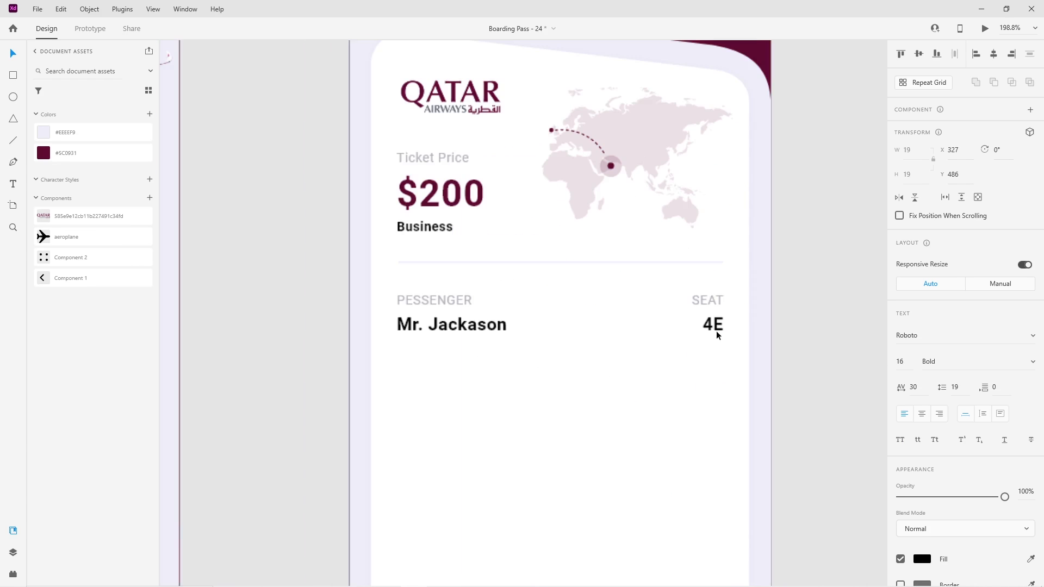
pyautogui.keyDown('shift'); pyautogui.click(709, 301); pyautogui.keyUp('shift')
pyautogui.keyDown('shift'); pyautogui.click(435, 299); pyautogui.keyUp('shift')
pyautogui.moveTo(435, 299); pyautogui.dragTo(445, 377)
pyautogui.doubleClick(435, 384)
pyautogui.write('FLIGHT')
pyautogui.doubleClick(434, 407)
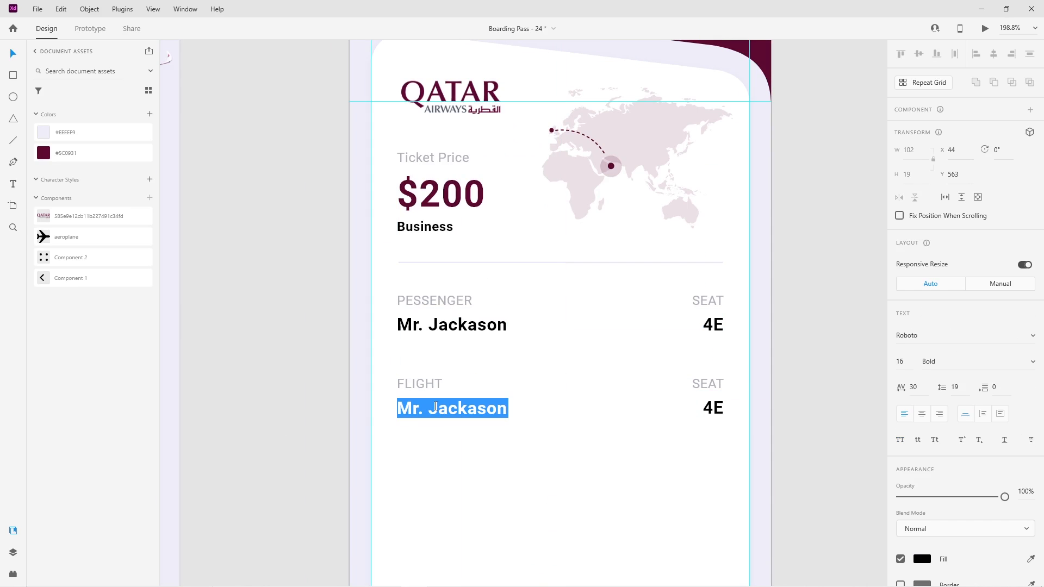
pyautogui.write('QR6506')
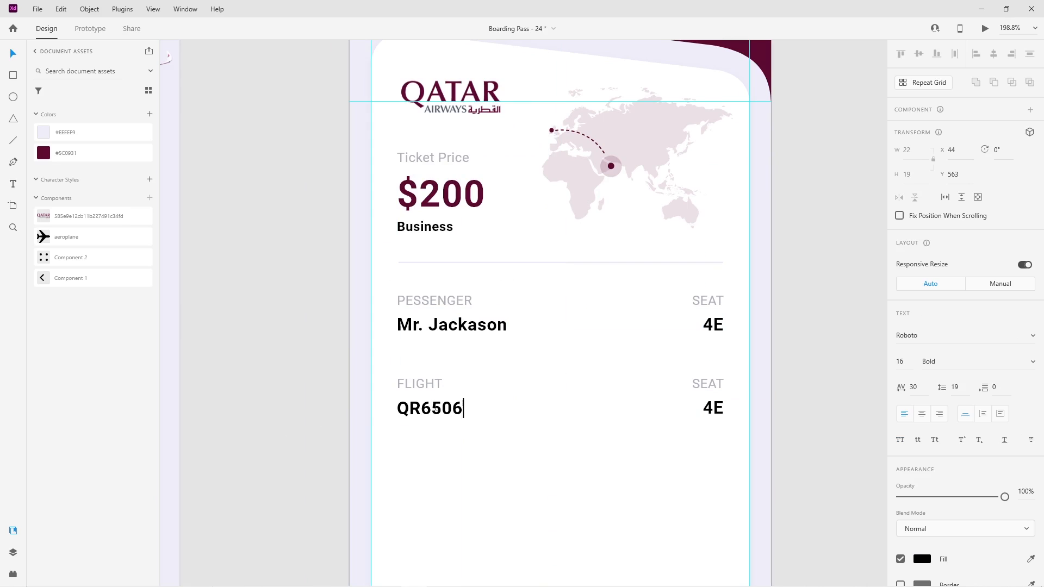
# Step: Change the right pair of the flight row to "GATE" and "A1"
pyautogui.scroll(-3, 710, 335)
pyautogui.doubleClick(715, 336)
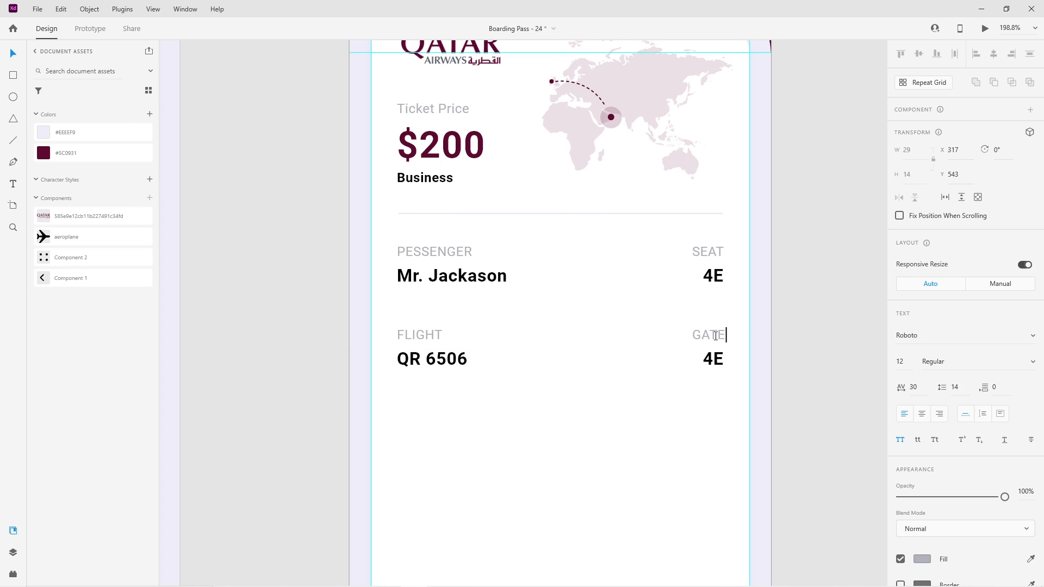
pyautogui.doubleClick(721, 360)
pyautogui.write('A')
pyautogui.press('Escape')
pyautogui.scroll(-1, 762, 374)
pyautogui.keyDown('shift'); pyautogui.click(430, 309); pyautogui.keyUp('shift')
pyautogui.keyDown('shift'); pyautogui.click(431, 288); pyautogui.keyUp('shift')
pyautogui.moveTo(715, 288); pyautogui.dragTo(715, 378)
pyautogui.hotkey('ctrl', 'z')
# Step: Duplicate the flight and gate row below itself and change the copy's left pair to "BOARDING" and "Sun, 20 Mar 2021"
pyautogui.moveTo(794, 269); pyautogui.dragTo(380, 420)
pyautogui.moveTo(440, 320); pyautogui.dragTo(440, 403)
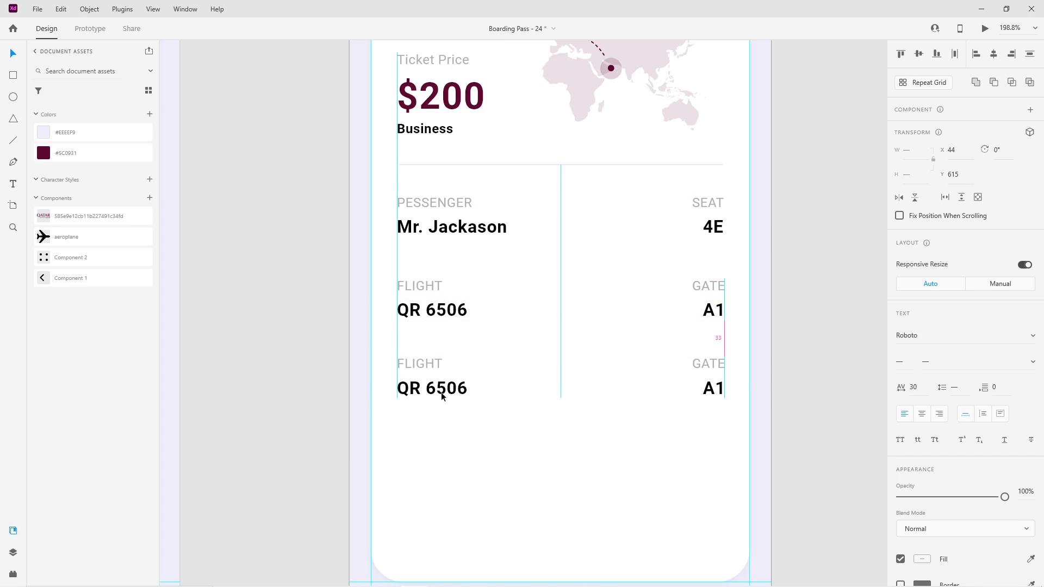
pyautogui.click(422, 371)
pyautogui.doubleClick(423, 371)
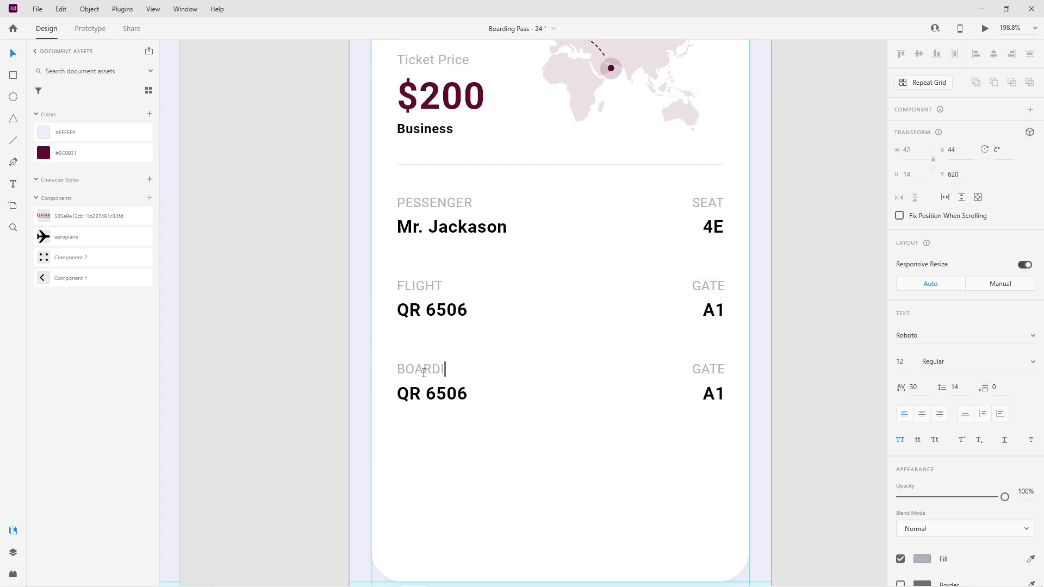
pyautogui.doubleClick(428, 396)
pyautogui.write('Sun, 20 Mar 20')
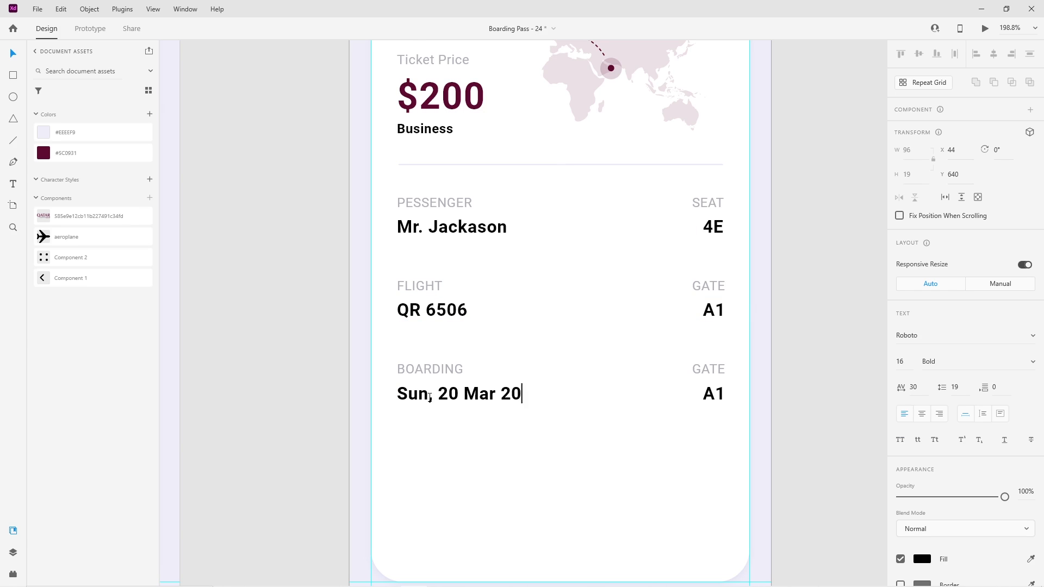
# Step: Change the boarding row's right pair to "TIME" and "09:20 pm" and line it up with the right column's edge
pyautogui.doubleClick(708, 371)
pyautogui.doubleClick(713, 394)
pyautogui.write('09:20 pm')
pyautogui.press('Escape')
pyautogui.moveTo(767, 394); pyautogui.dragTo(713, 395)
# Step: Select the passenger, flight and boarding rows together and shift them down to Y 476
pyautogui.click(624, 436)
pyautogui.scroll(-2, 624, 436)
pyautogui.moveTo(678, 462); pyautogui.dragTo(674, 430)
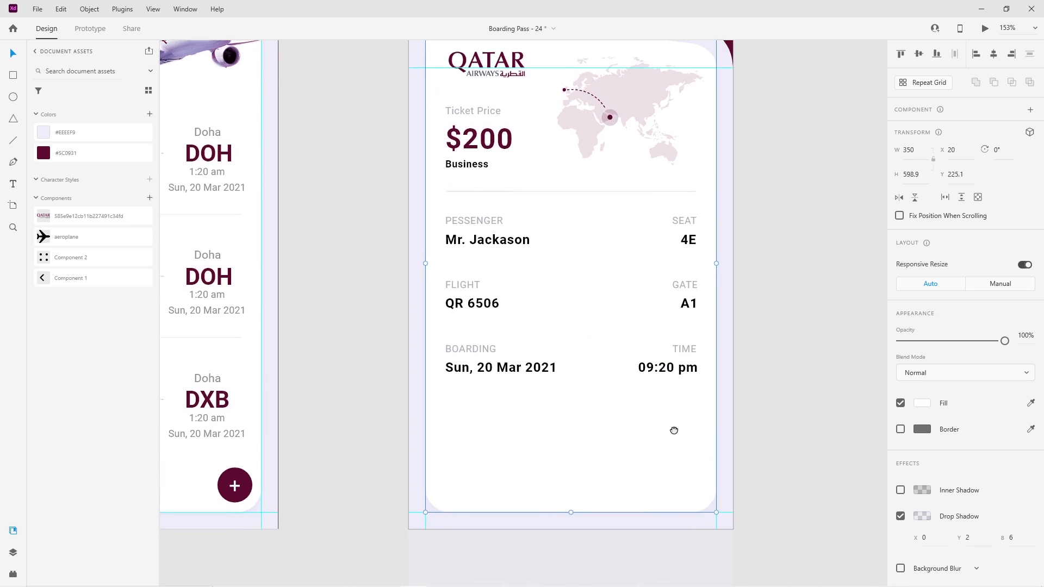
pyautogui.moveTo(754, 233); pyautogui.dragTo(435, 432)
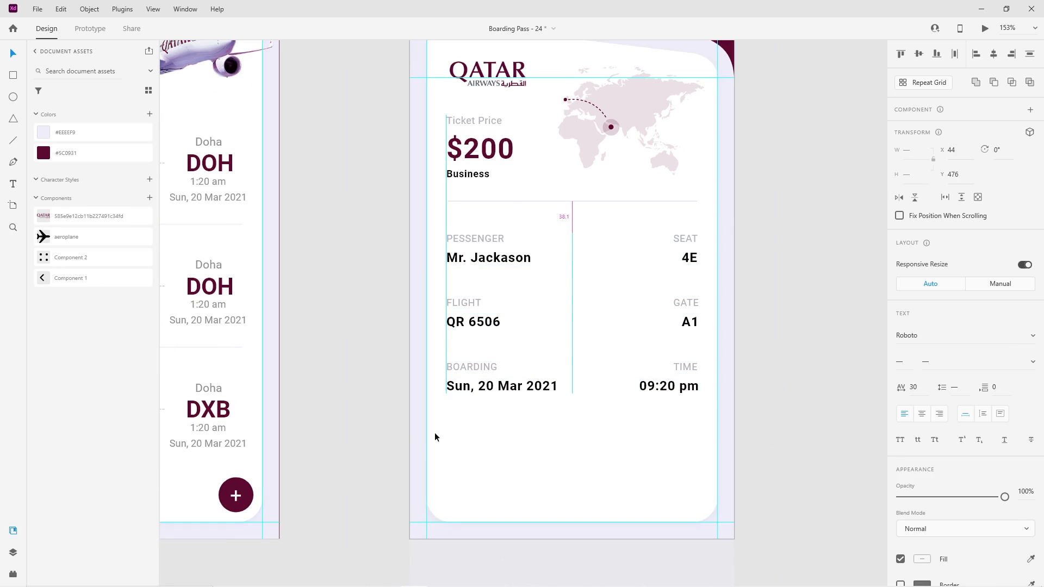
# Step: Nudge the divider line above the passenger row down slightly
pyautogui.click(476, 200)
pyautogui.press('Down')
pyautogui.press('Down')
pyautogui.press('Down')
pyautogui.press('Down')
pyautogui.click(393, 251)
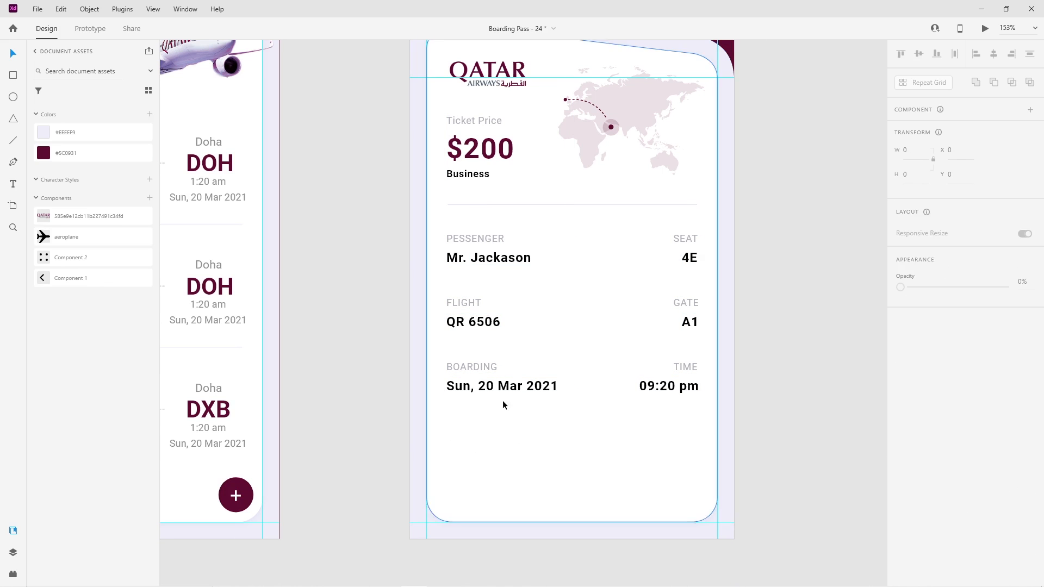
# Step: Duplicate the divider line below the boarding row and shorten it from both ends to a width of 257
pyautogui.moveTo(571, 205); pyautogui.dragTo(571, 401)
pyautogui.moveTo(574, 443); pyautogui.dragTo(575, 443)
pyautogui.moveTo(662, 445); pyautogui.dragTo(659, 445)
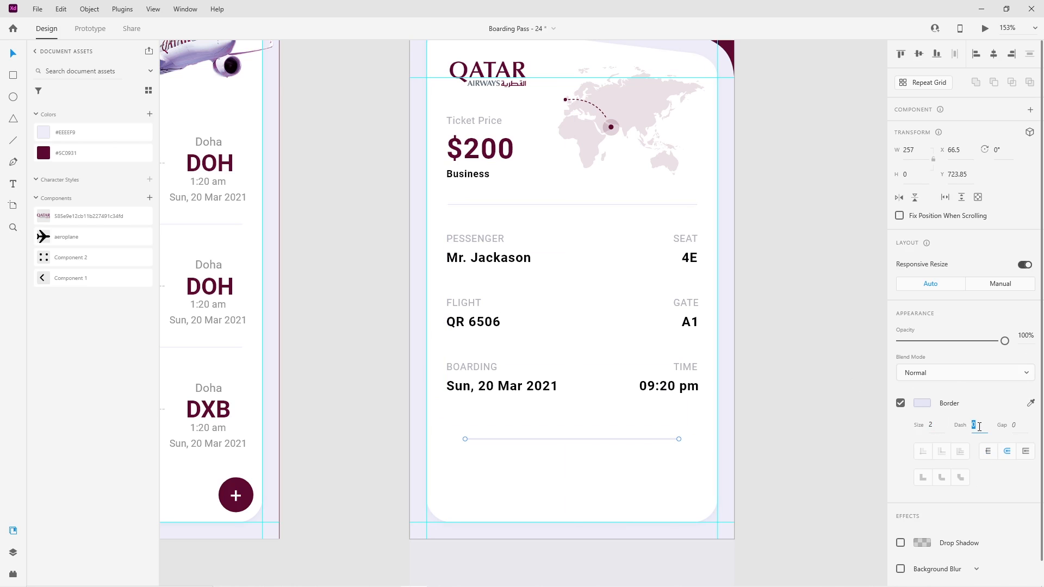
# Step: Give the lower divider a size 2 dashed border with dash 3 and gap 8, and darken its color to gray
pyautogui.press('Return')
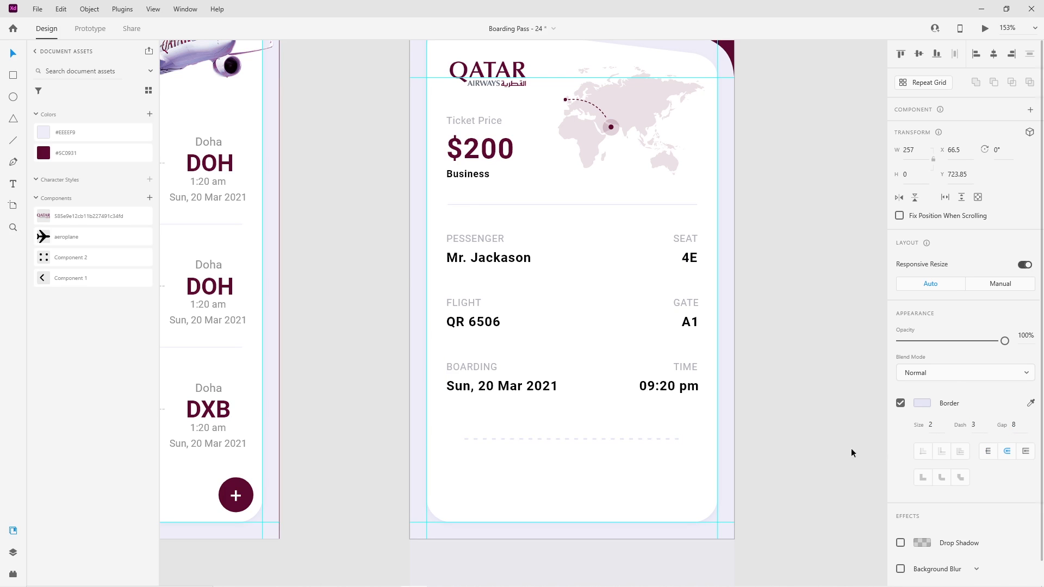
pyautogui.click(777, 453)
pyautogui.click(674, 440)
pyautogui.click(912, 406)
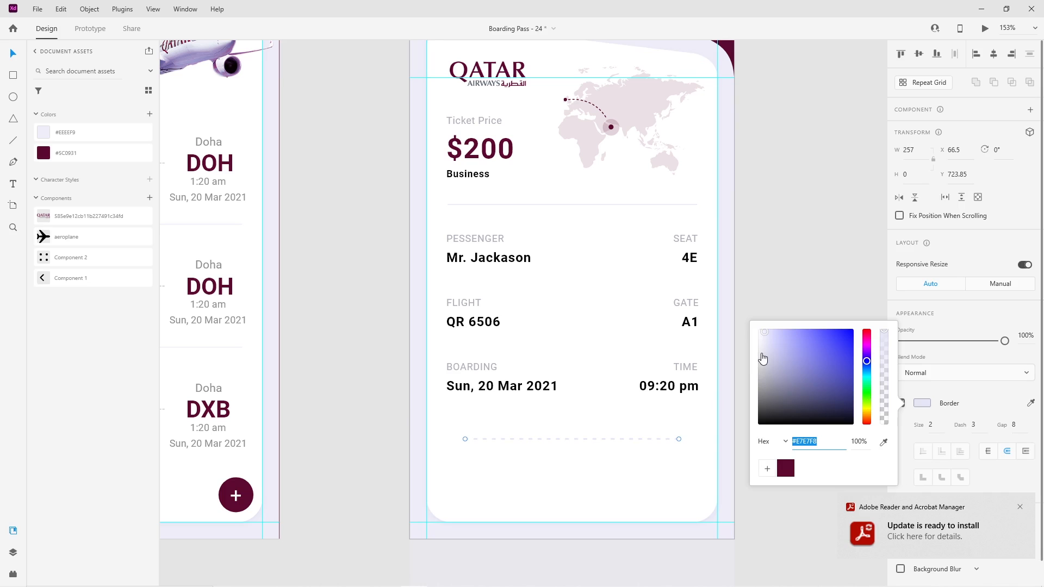
pyautogui.click(761, 359)
pyautogui.click(743, 515)
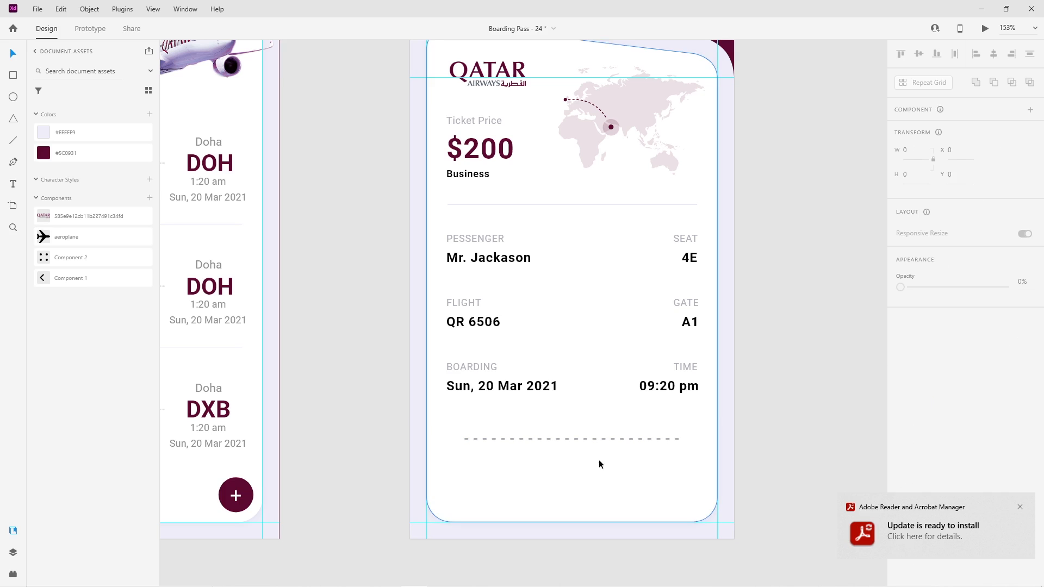
# Step: Draw a circle about 26 by 26 centered on the card's left edge, level with the dashed line
pyautogui.scroll(2, 596, 467)
pyautogui.click(13, 96)
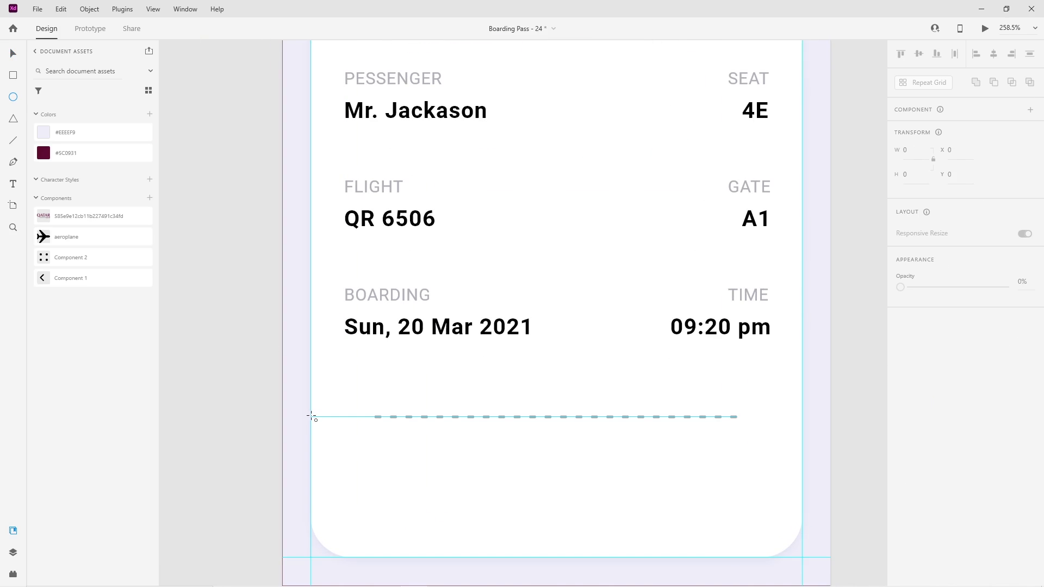
pyautogui.moveTo(311, 416); pyautogui.dragTo(323, 426)
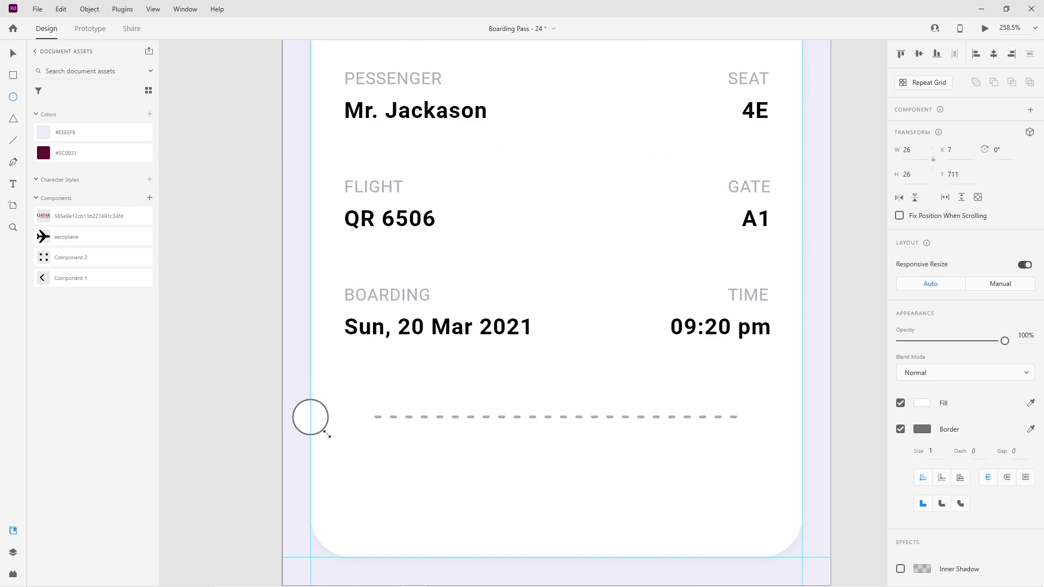
# Step: Remove the border of the notch circle on the card's edge and fill it with a dark gray
pyautogui.click(900, 429)
pyautogui.click(921, 403)
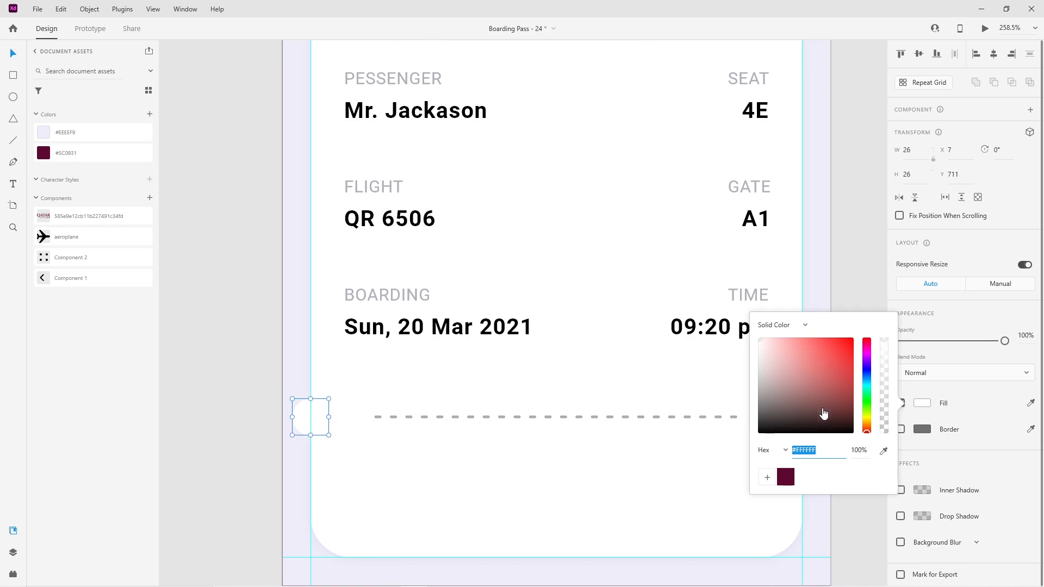
pyautogui.moveTo(854, 420); pyautogui.dragTo(757, 416)
pyautogui.click(253, 456)
# Step: Duplicate the dark circle onto the card's opposite edge, level with the dashed line
pyautogui.scroll(-2, 291, 456)
pyautogui.moveTo(308, 434); pyautogui.dragTo(687, 452)
pyautogui.click(737, 451)
# Step: Subtract both edge circles from the white card to cut the ticket notches
pyautogui.click(685, 427)
pyautogui.keyDown('shift'); pyautogui.click(308, 428); pyautogui.keyUp('shift')
pyautogui.keyDown('shift'); pyautogui.click(363, 458); pyautogui.keyUp('shift')
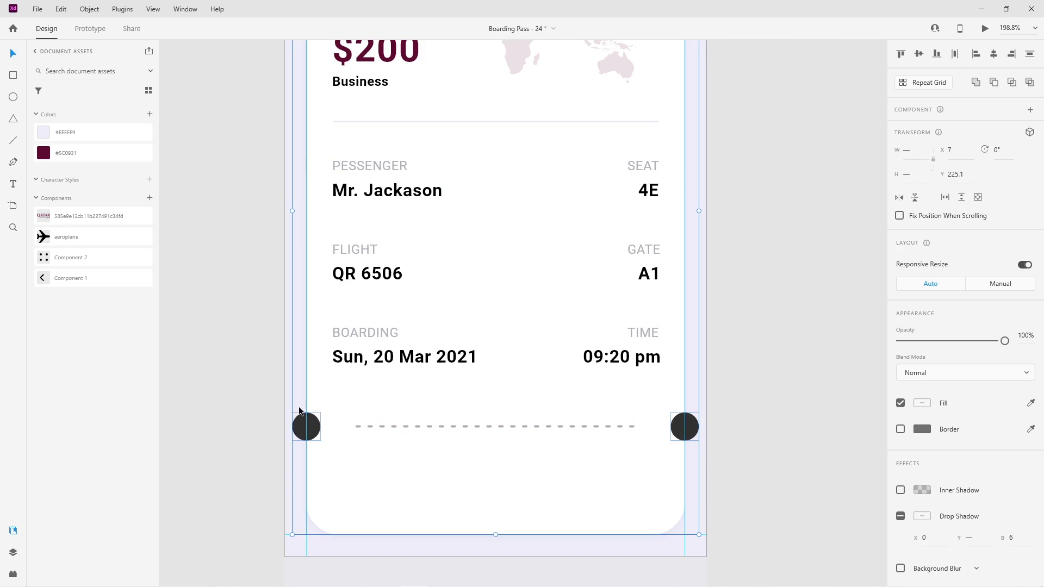
pyautogui.click(993, 82)
pyautogui.scroll(2, 654, 499)
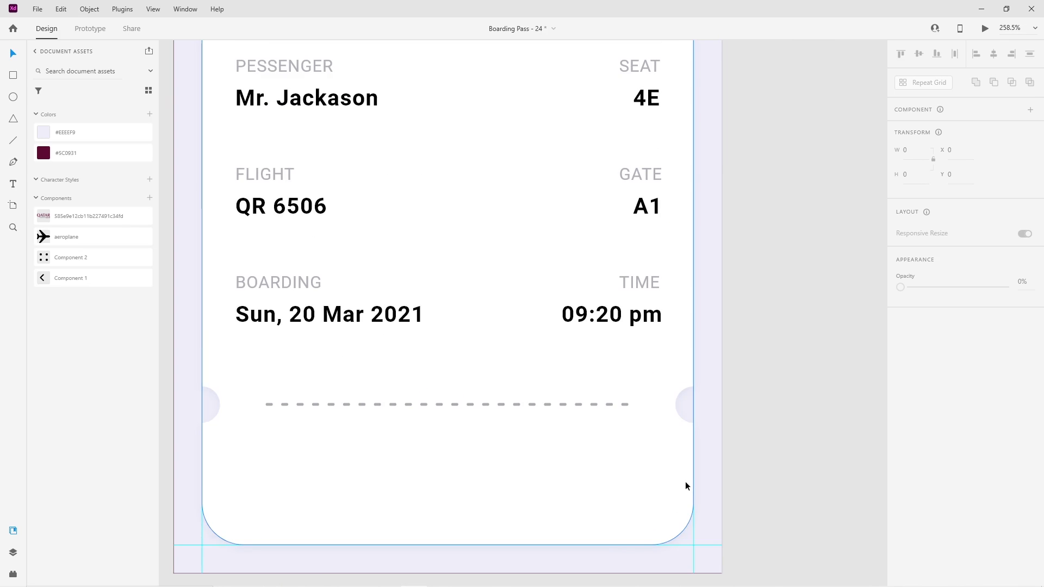
# Step: Widen the dashed tear line between the notches to 300 and center it horizontally on the artboard
pyautogui.click(625, 405)
pyautogui.moveTo(628, 405); pyautogui.dragTo(662, 411)
pyautogui.click(993, 54)
pyautogui.click(812, 319)
pyautogui.click(601, 404)
pyautogui.moveTo(647, 405); pyautogui.dragTo(659, 403)
pyautogui.write('300')
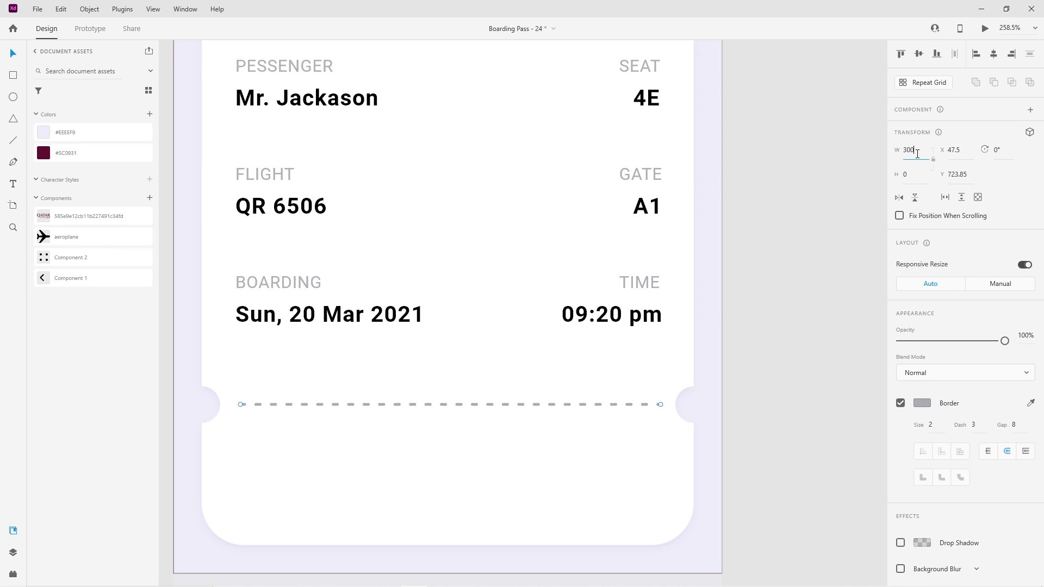
pyautogui.click(993, 57)
pyautogui.click(764, 365)
# Step: Switch to Flaticon in the browser and search its icons for "barcode"
pyautogui.scroll(-3, 686, 467)
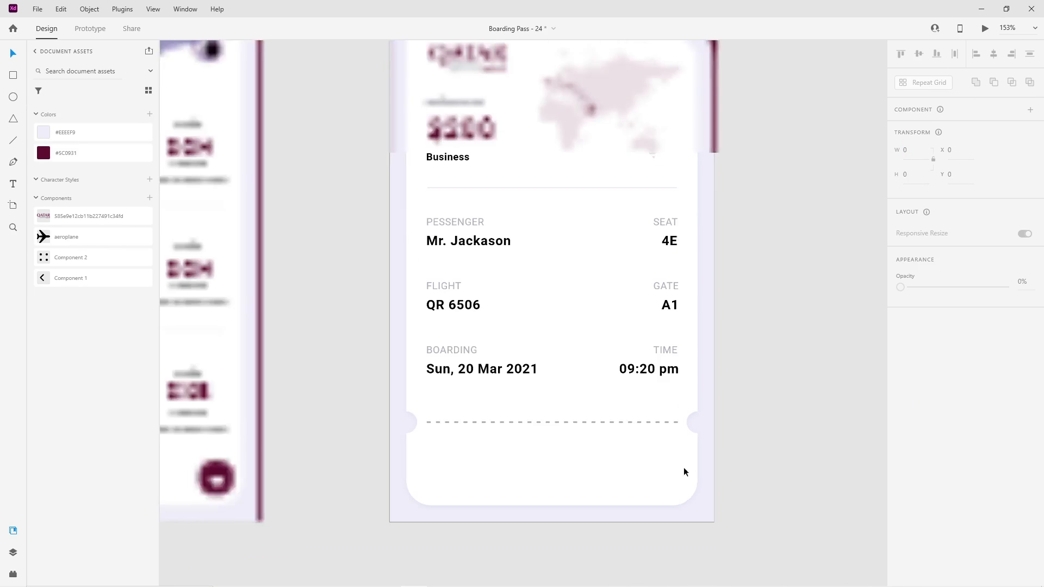
pyautogui.moveTo(593, 482); pyautogui.dragTo(590, 459)
pyautogui.scroll(1, 569, 464)
pyautogui.scroll(1, 569, 468)
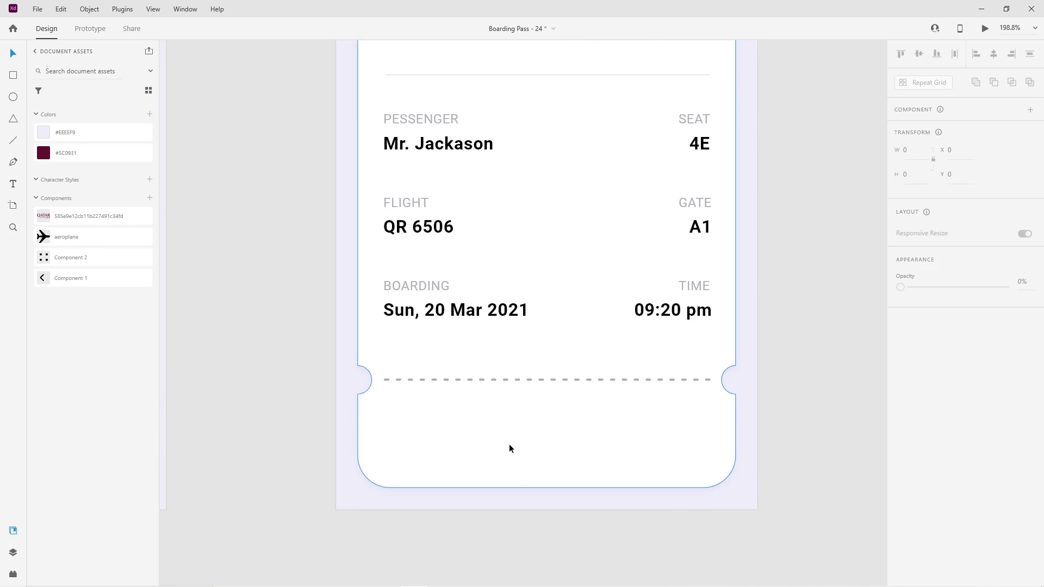
pyautogui.click(500, 578)
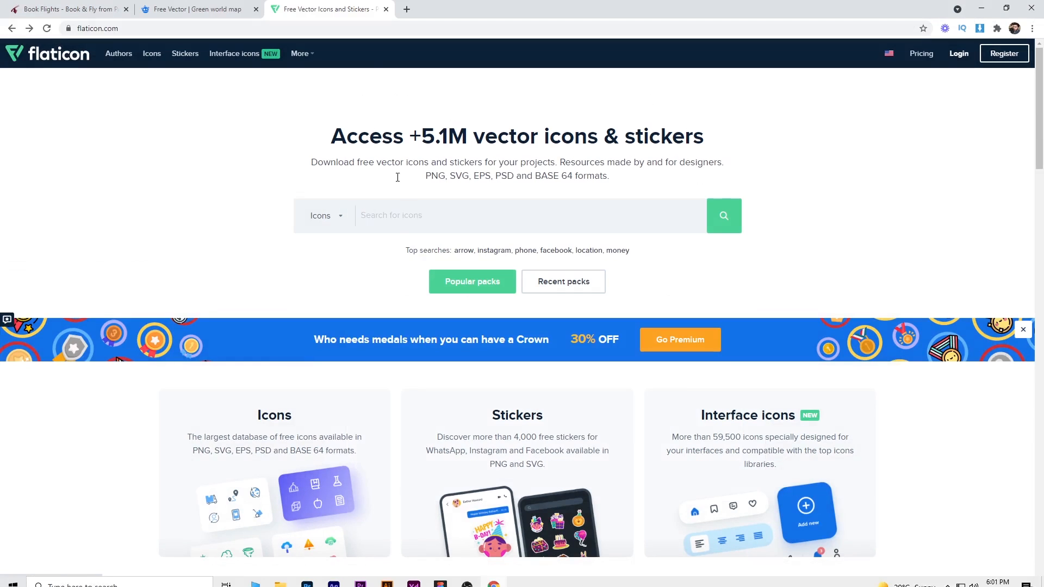
pyautogui.click(391, 213)
pyautogui.write('barcode')
pyautogui.press('Return')
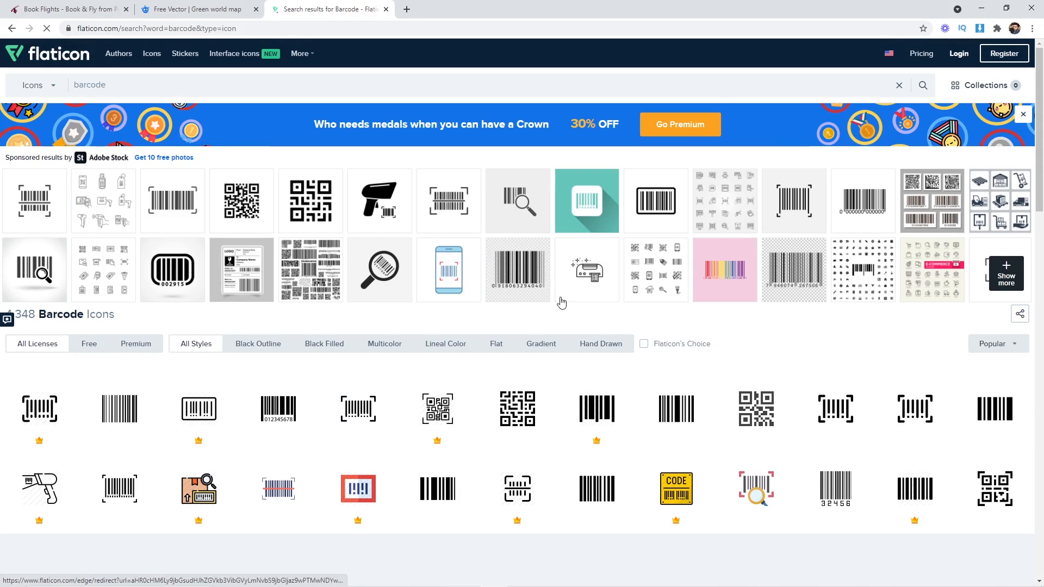
# Step: Open the plain Bar Code icon from the results and download it free as SVG
pyautogui.scroll(-3, 492, 267)
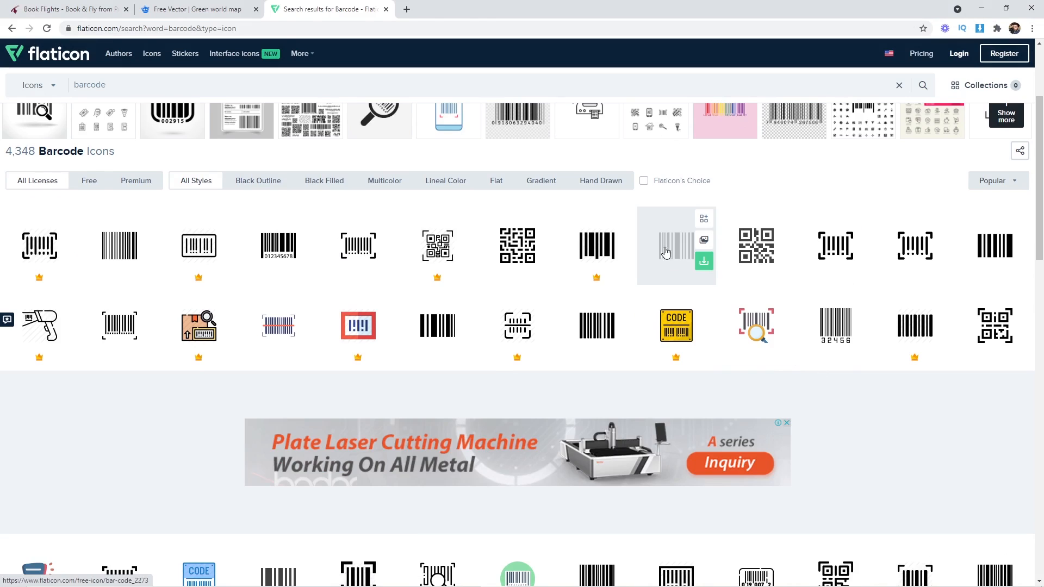
pyautogui.click(672, 261)
pyautogui.click(780, 96)
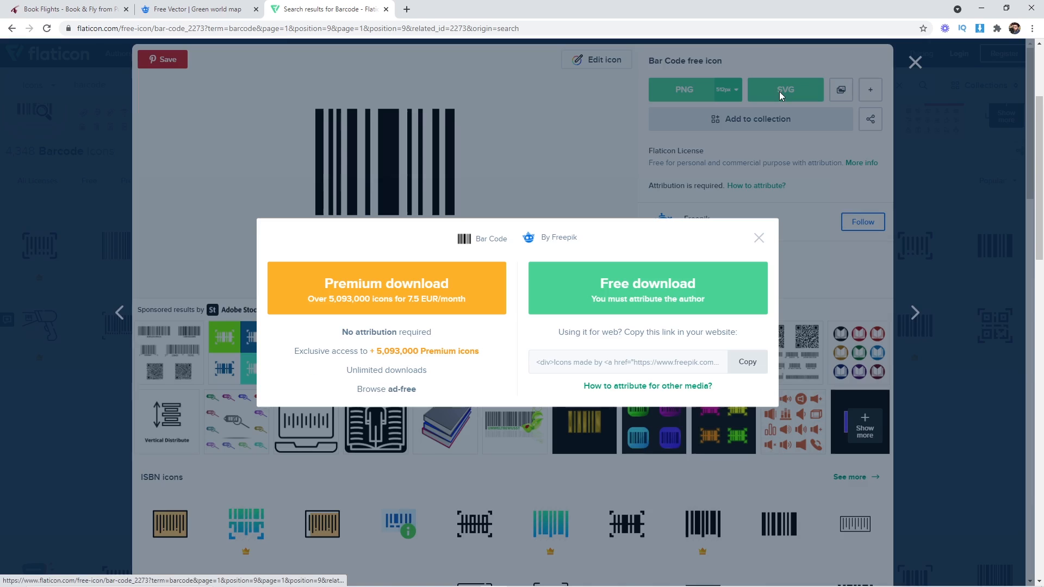
pyautogui.click(660, 296)
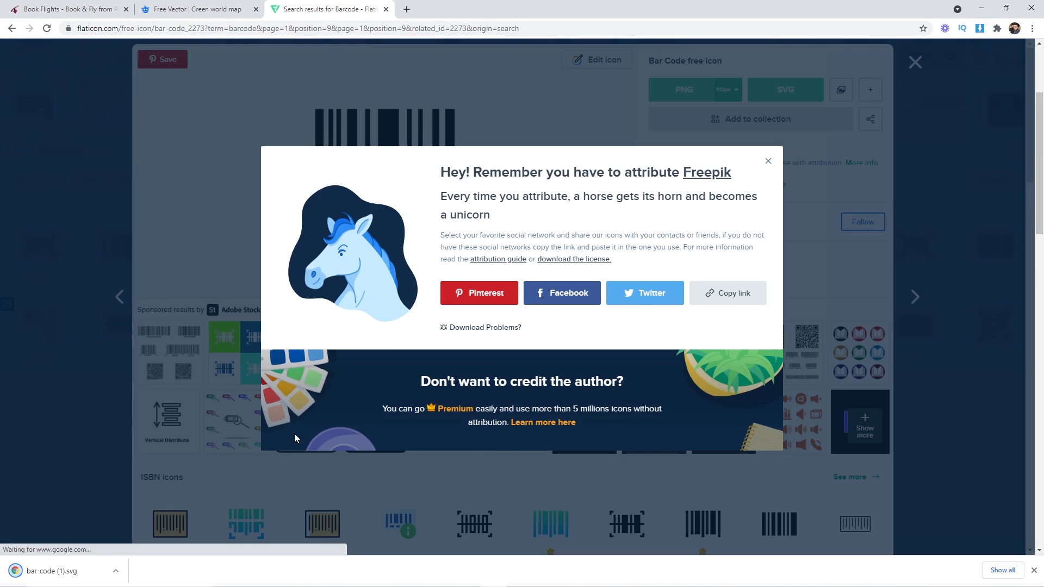
# Step: Place the downloaded bar-code (1).svg below the dashed line in Adobe XD, aligned with the left text edge, and make it taller
pyautogui.moveTo(75, 563); pyautogui.dragTo(440, 440)
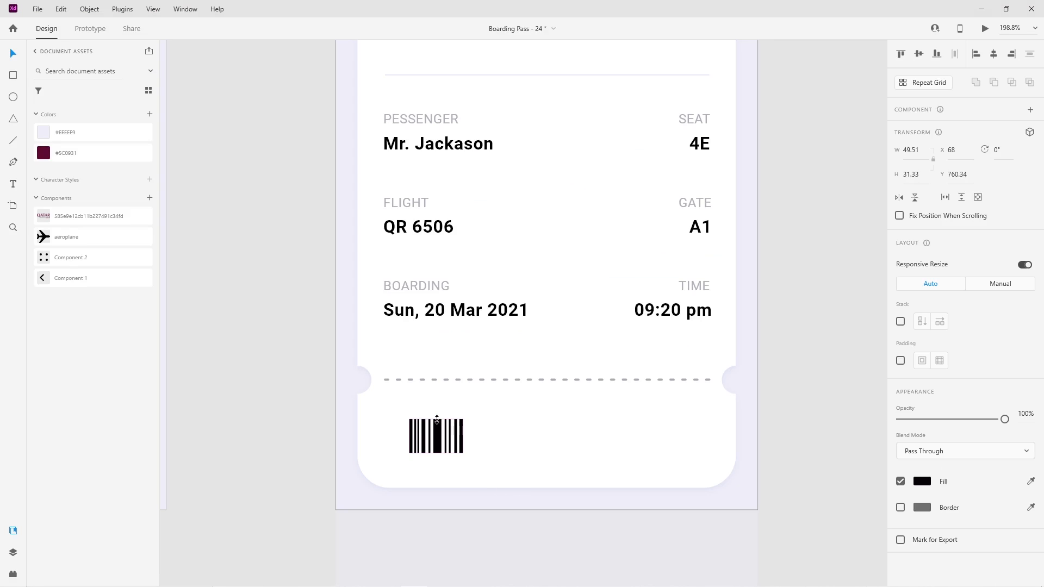
pyautogui.moveTo(433, 442); pyautogui.dragTo(408, 443)
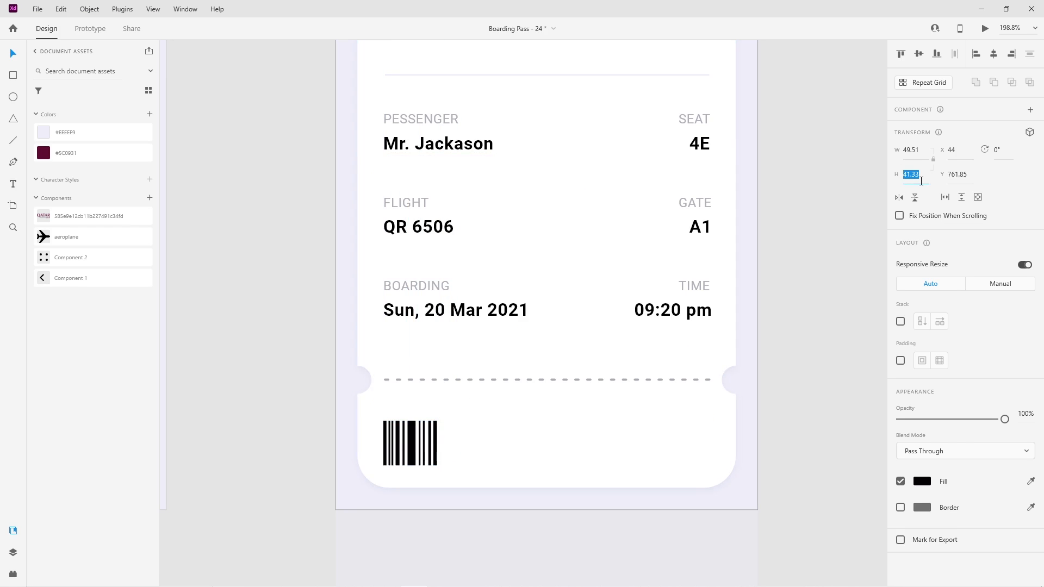
pyautogui.moveTo(421, 454); pyautogui.dragTo(715, 426)
# Step: Turn the barcode into a repeat grid with a gap of about 1, extended across the card to about 310 wide
pyautogui.click(929, 82)
pyautogui.moveTo(434, 445); pyautogui.dragTo(414, 443)
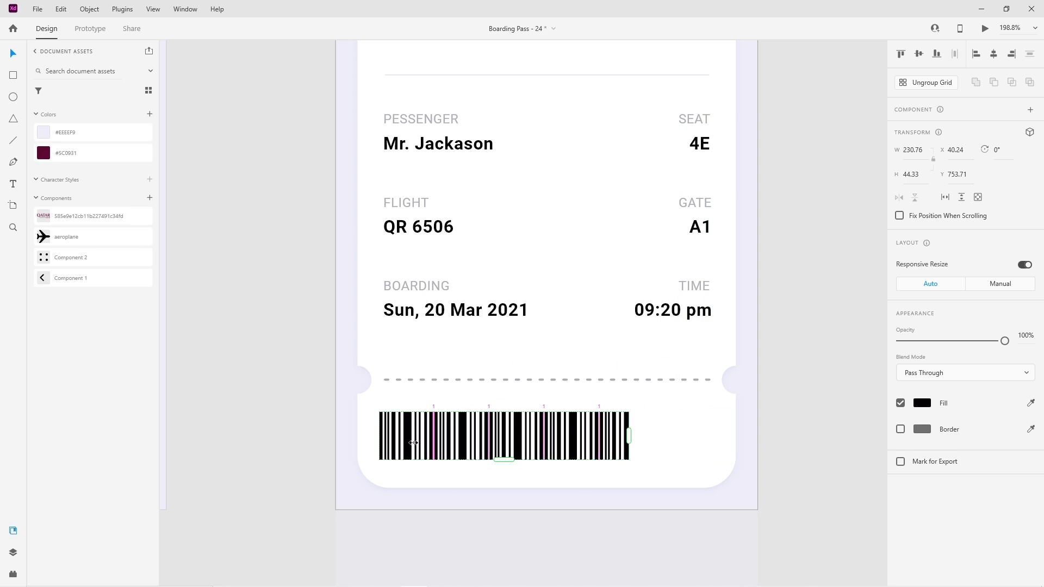
pyautogui.moveTo(637, 435); pyautogui.dragTo(706, 435)
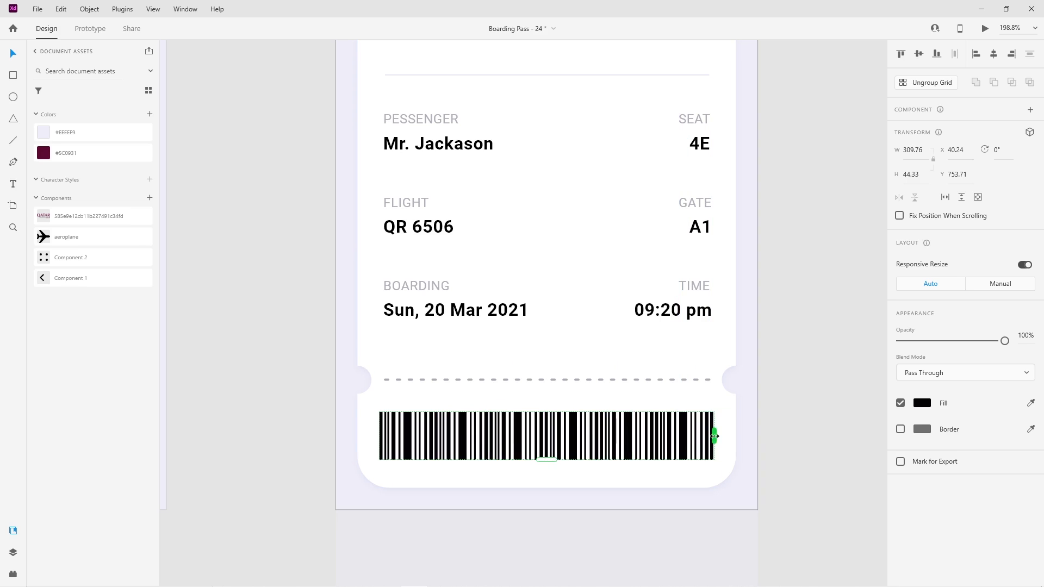
# Step: Trim the barcode strip to about 307 wide and move it up by about 2
pyautogui.click(443, 499)
pyautogui.click(471, 445)
pyautogui.click(485, 447)
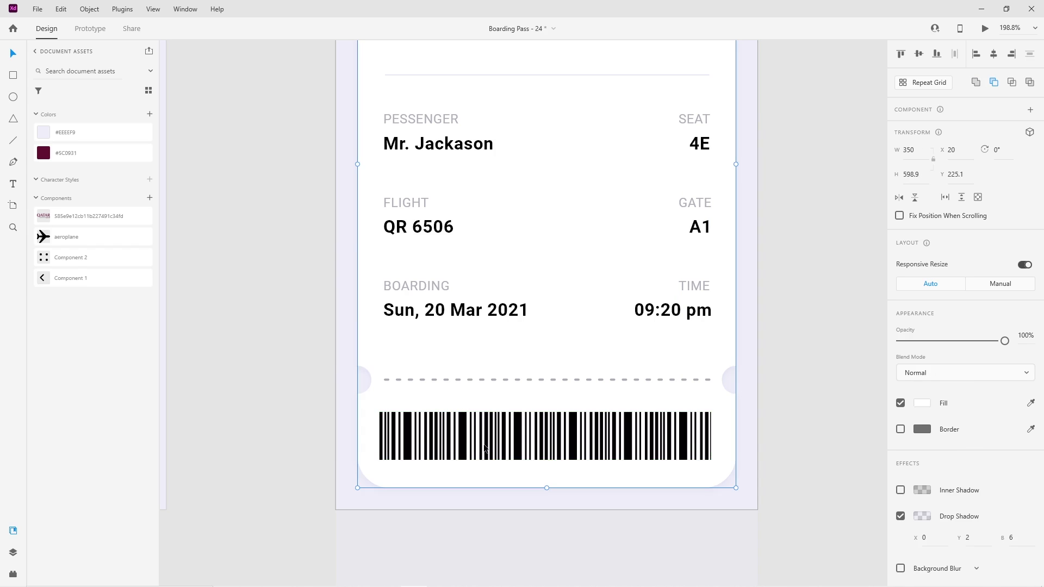
pyautogui.moveTo(523, 446); pyautogui.dragTo(519, 445)
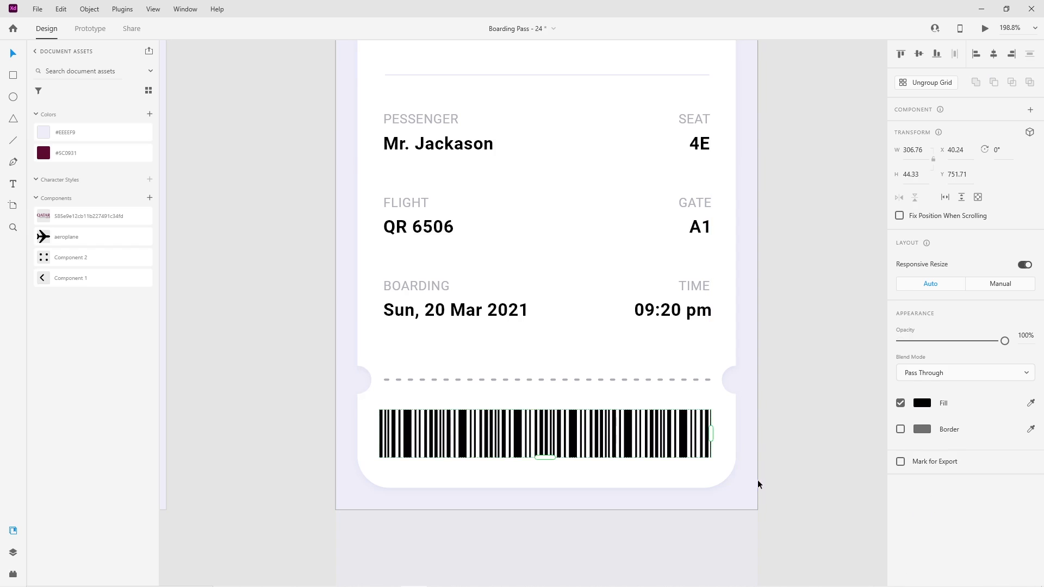
# Step: Move the two notch circles inside the card's subtracted shape up by 10
pyautogui.click(767, 463)
pyautogui.scroll(-3, 767, 462)
pyautogui.moveTo(745, 424); pyautogui.dragTo(605, 447)
pyautogui.scroll(3, 602, 417)
pyautogui.click(604, 418)
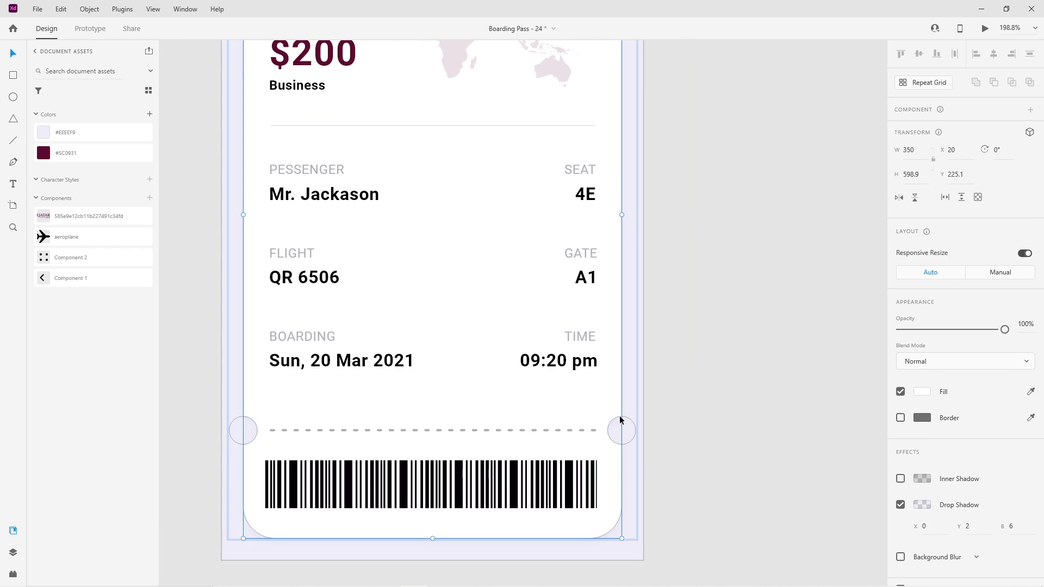
pyautogui.click(621, 428)
pyautogui.keyDown('shift'); pyautogui.click(247, 430); pyautogui.keyUp('shift')
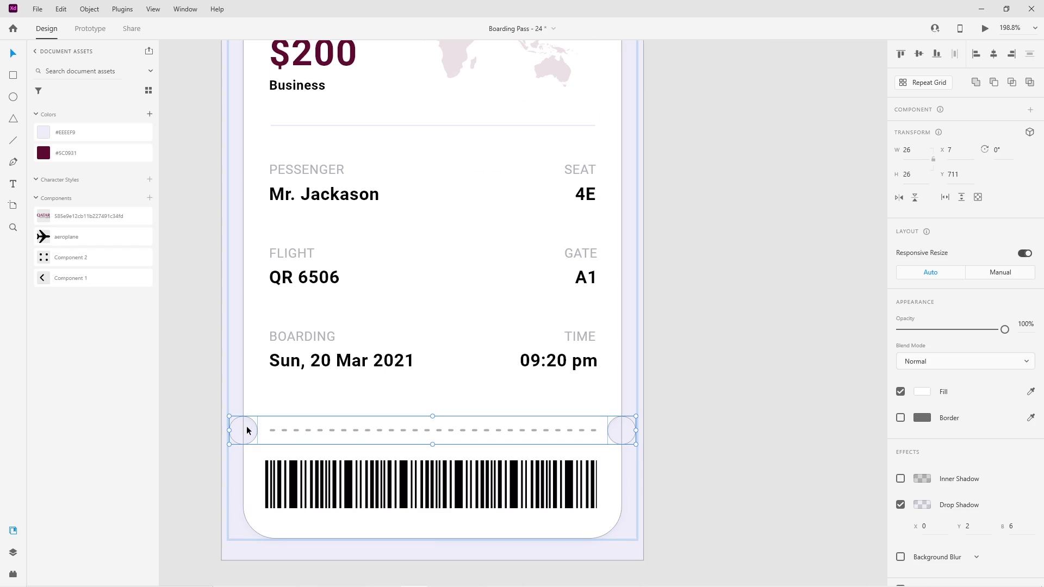
pyautogui.hotkey('shift', 'Up')
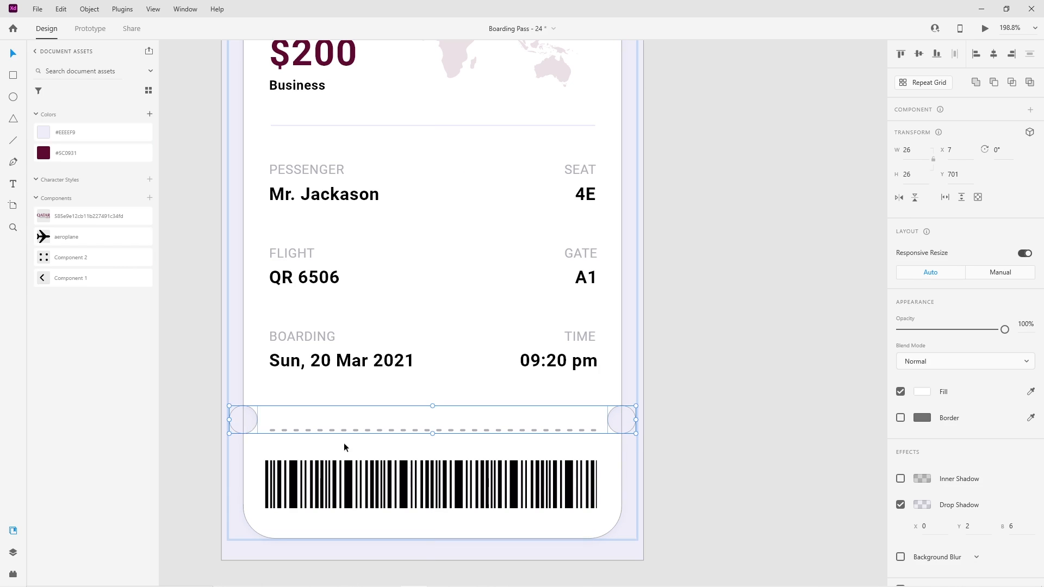
# Step: Move the dashed tear line up by 10 to line up with the notches
pyautogui.click(686, 439)
pyautogui.click(576, 429)
pyautogui.hotkey('shift', 'Up')
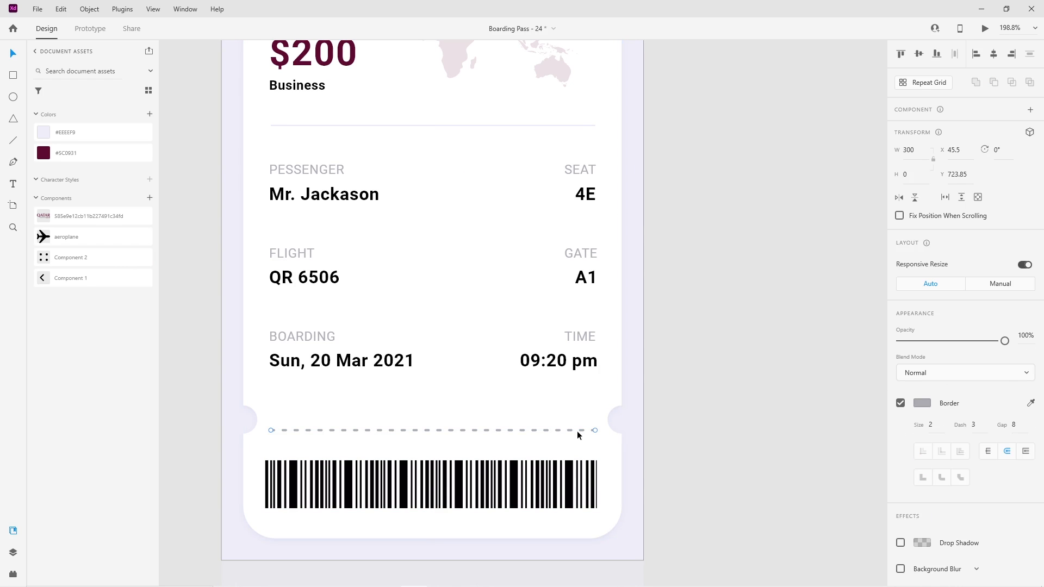
pyautogui.press('Up')
pyautogui.press('Down')
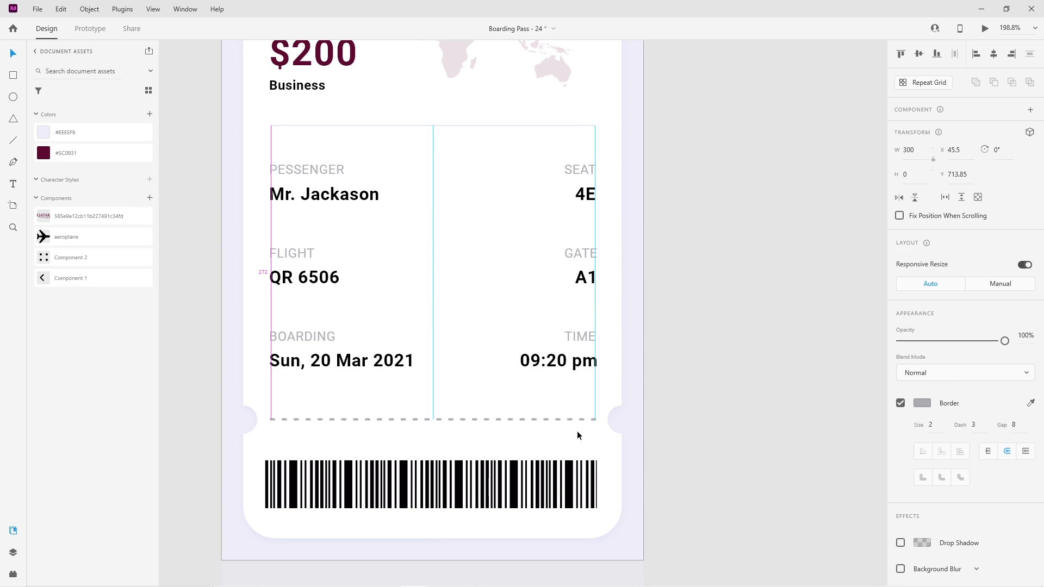
# Step: Nudge the barcode strip up a few units toward the tear line
pyautogui.click(662, 495)
pyautogui.click(571, 498)
pyautogui.press('Up')
pyautogui.press('Up')
pyautogui.press('Up')
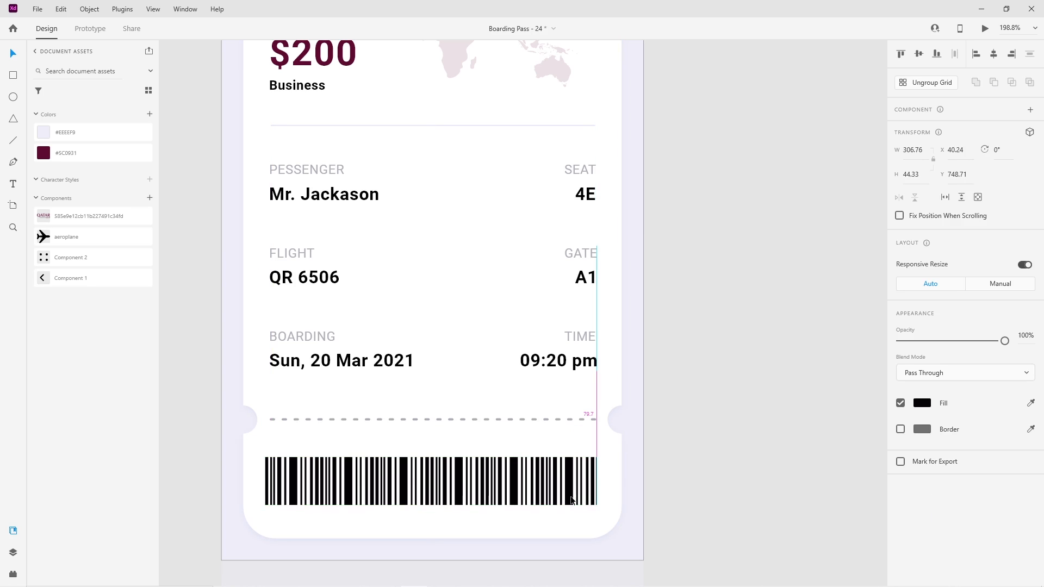
pyautogui.click(717, 486)
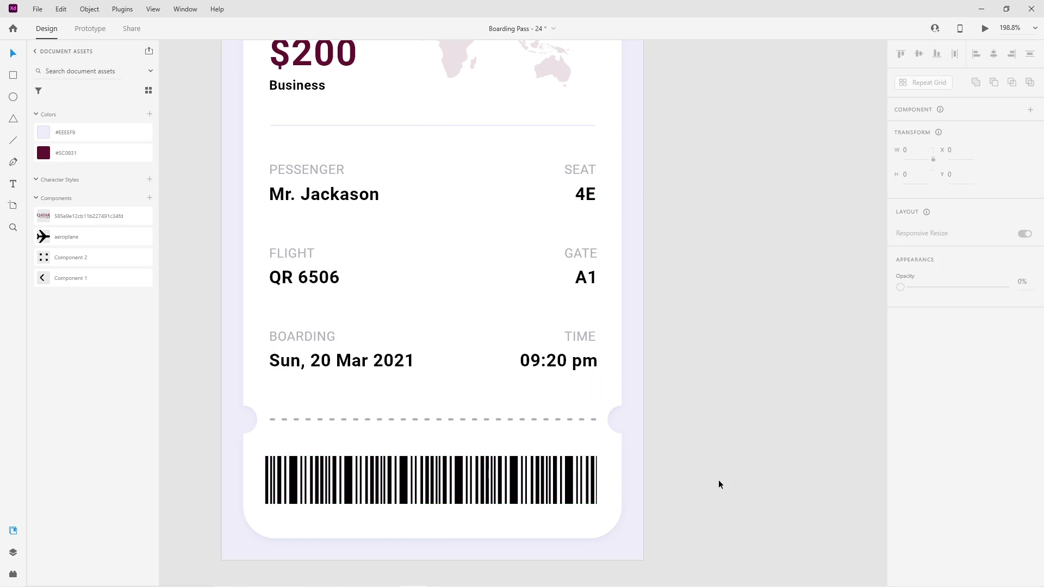
# Step: Ungroup the repeat grid of flight rows on the My Flights screen
pyautogui.hotkey('ctrl', '0')
pyautogui.moveTo(571, 192); pyautogui.dragTo(533, 195)
pyautogui.click(726, 367)
pyautogui.scroll(1, 619, 361)
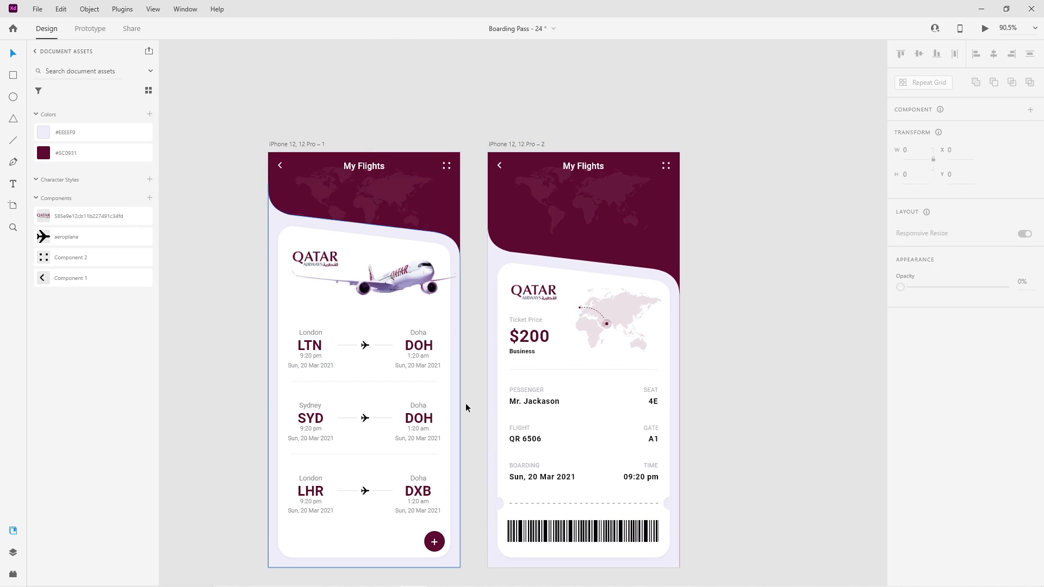
pyautogui.rightClick(416, 383)
pyautogui.click(450, 165)
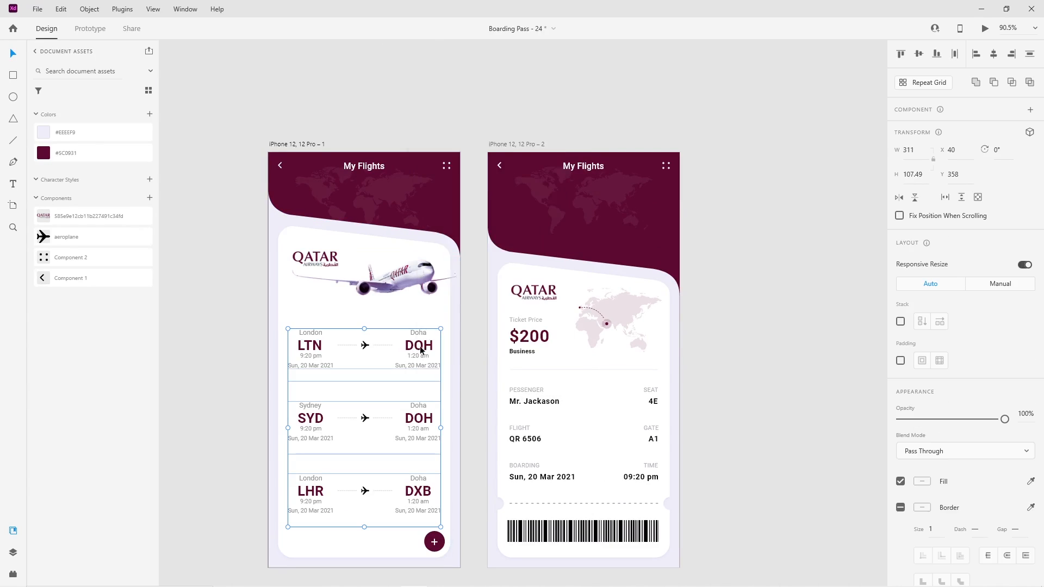
# Step: Copy the London LTN to Doha DOH route elements into the second screen's maroon header and make both airport codes white
pyautogui.click(419, 352)
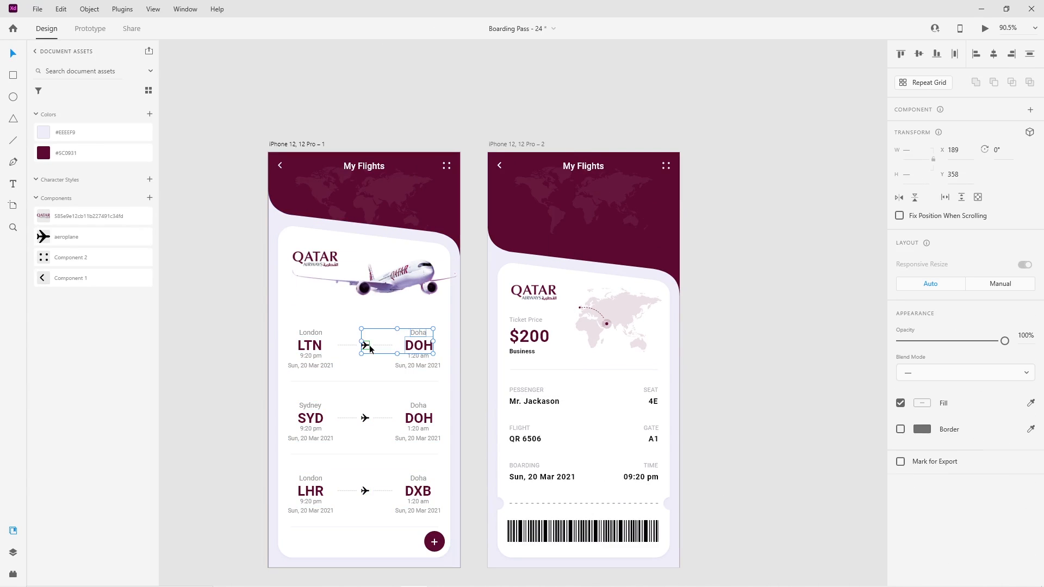
pyautogui.moveTo(372, 331); pyautogui.dragTo(593, 219)
pyautogui.click(531, 233)
pyautogui.keyDown('shift'); pyautogui.click(639, 233); pyautogui.keyUp('shift')
pyautogui.click(922, 558)
pyautogui.moveTo(771, 473); pyautogui.dragTo(739, 408)
pyautogui.click(735, 348)
# Step: Color the London and Doha labels in the header white with reduced color opacity
pyautogui.scroll(6, 636, 146)
pyautogui.click(644, 311)
pyautogui.keyDown('shift'); pyautogui.click(407, 307); pyautogui.keyUp('shift')
pyautogui.click(920, 558)
pyautogui.moveTo(769, 465); pyautogui.dragTo(751, 424)
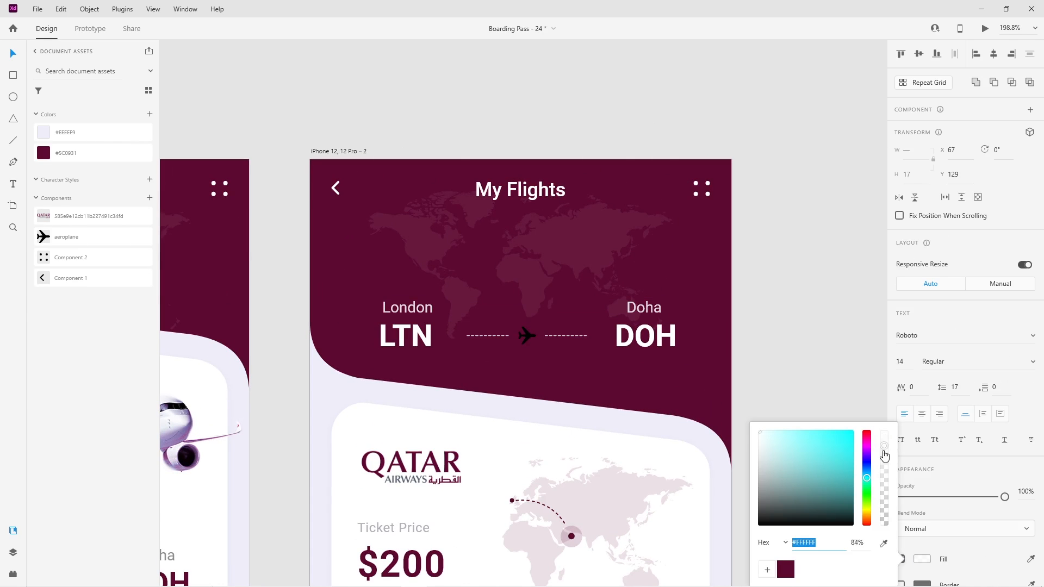
pyautogui.moveTo(884, 450); pyautogui.dragTo(884, 466)
pyautogui.click(782, 383)
# Step: Change the fill of the header's airplane icon to white
pyautogui.click(526, 335)
pyautogui.click(923, 435)
pyautogui.moveTo(775, 386); pyautogui.dragTo(732, 315)
pyautogui.click(732, 312)
# Step: Spread the route ends by moving Doha and DOH right by 10 and London and LTN left by 10
pyautogui.click(645, 326)
pyautogui.keyDown('shift'); pyautogui.click(645, 309); pyautogui.keyUp('shift')
pyautogui.hotkey('shift', 'Right')
pyautogui.click(406, 332)
pyautogui.keyDown('shift'); pyautogui.click(410, 309); pyautogui.keyUp('shift')
pyautogui.hotkey('shift', 'Left')
# Step: Select all the route elements in the second screen's header and move them up slightly
pyautogui.moveTo(808, 281); pyautogui.dragTo(478, 363)
pyautogui.keyDown('shift'); pyautogui.click(409, 318); pyautogui.keyUp('shift')
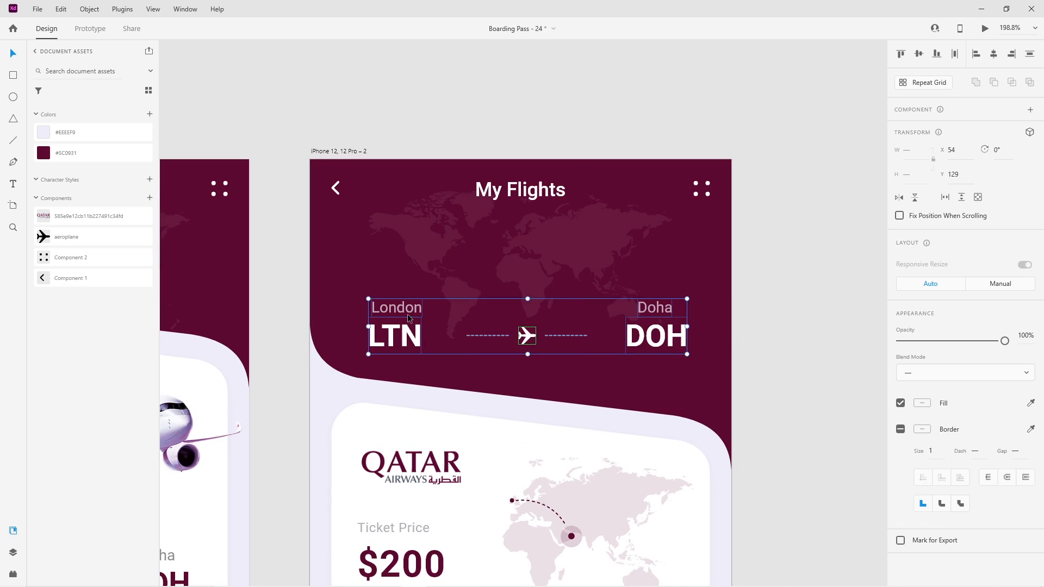
pyautogui.hotkey('shift', 'Up')
pyautogui.press('Up')
pyautogui.press('Up')
pyautogui.click(835, 414)
pyautogui.scroll(-5, 835, 414)
pyautogui.scroll(3, 810, 510)
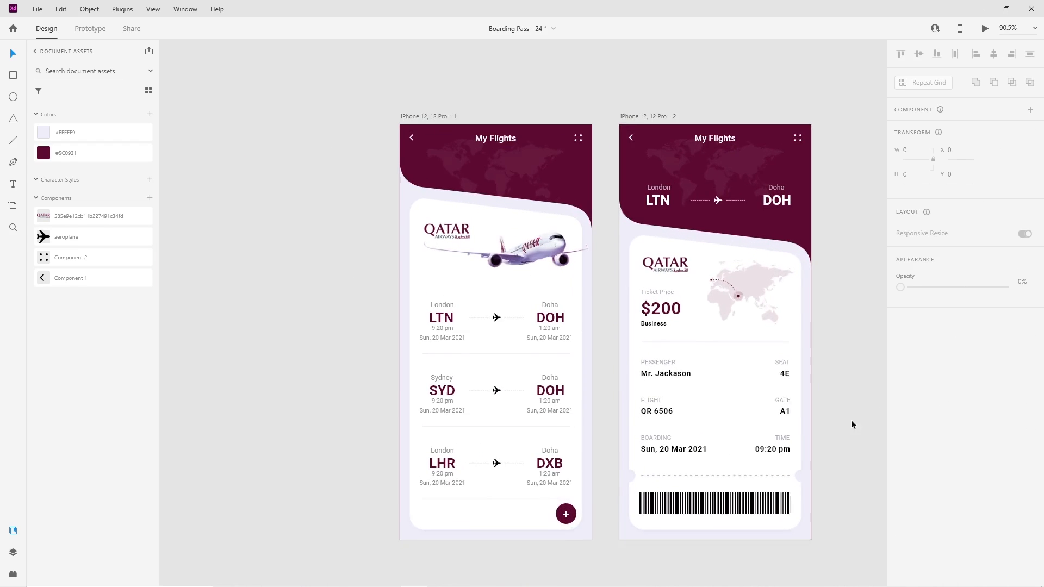
# Step: Change the second screen's title to "Boarding Pass" and center it horizontally on the artboard
pyautogui.hscroll(2, 793, 418)
pyautogui.doubleClick(642, 138)
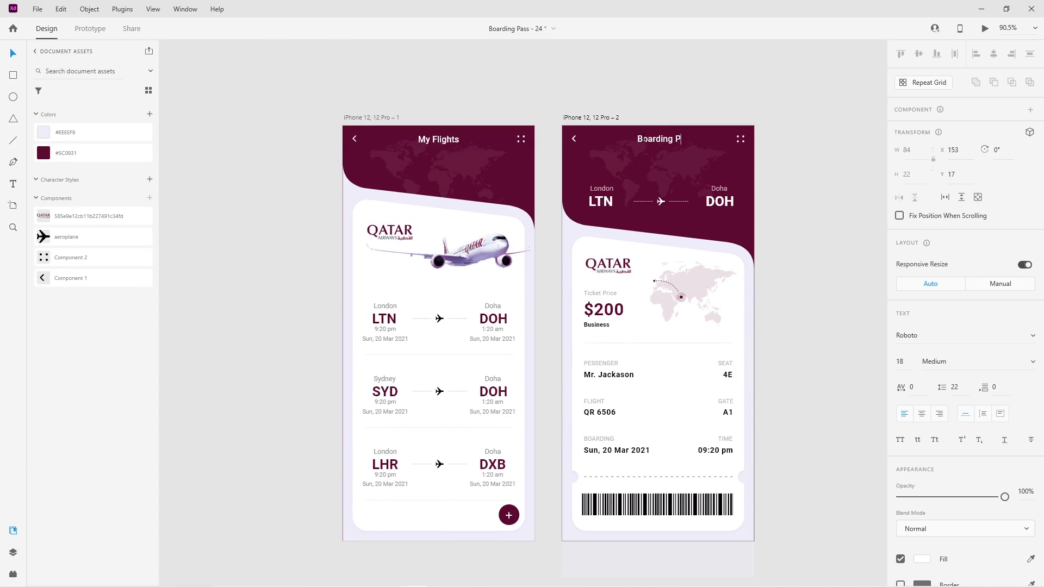
pyautogui.press('Escape')
pyautogui.click(993, 54)
pyautogui.click(550, 359)
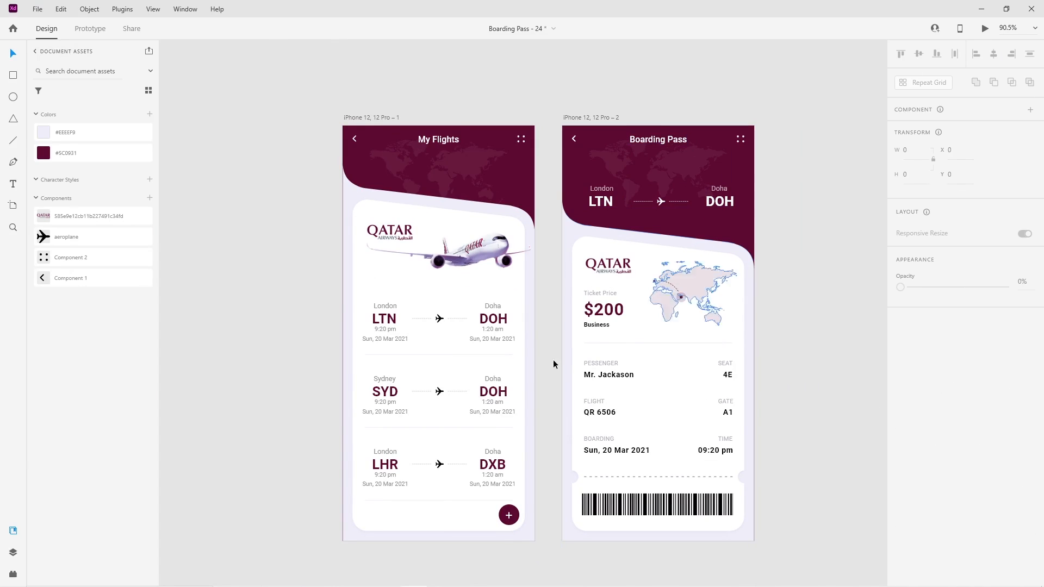
# Step: Align the London and Doha labels centrally above the LTN and DOH codes in the Boarding Pass header
pyautogui.moveTo(604, 186); pyautogui.dragTo(603, 186)
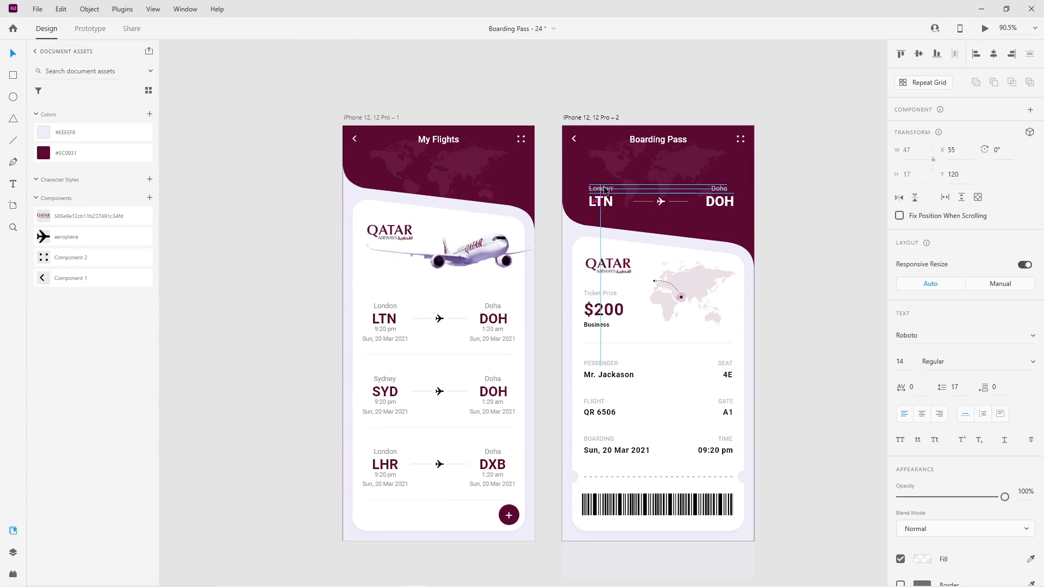
pyautogui.moveTo(721, 190); pyautogui.dragTo(721, 189)
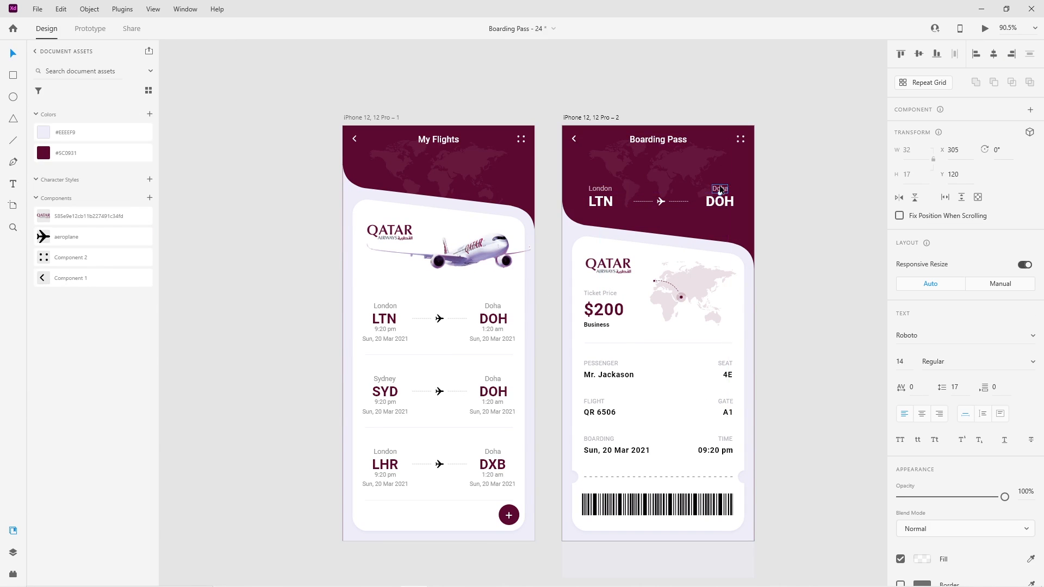